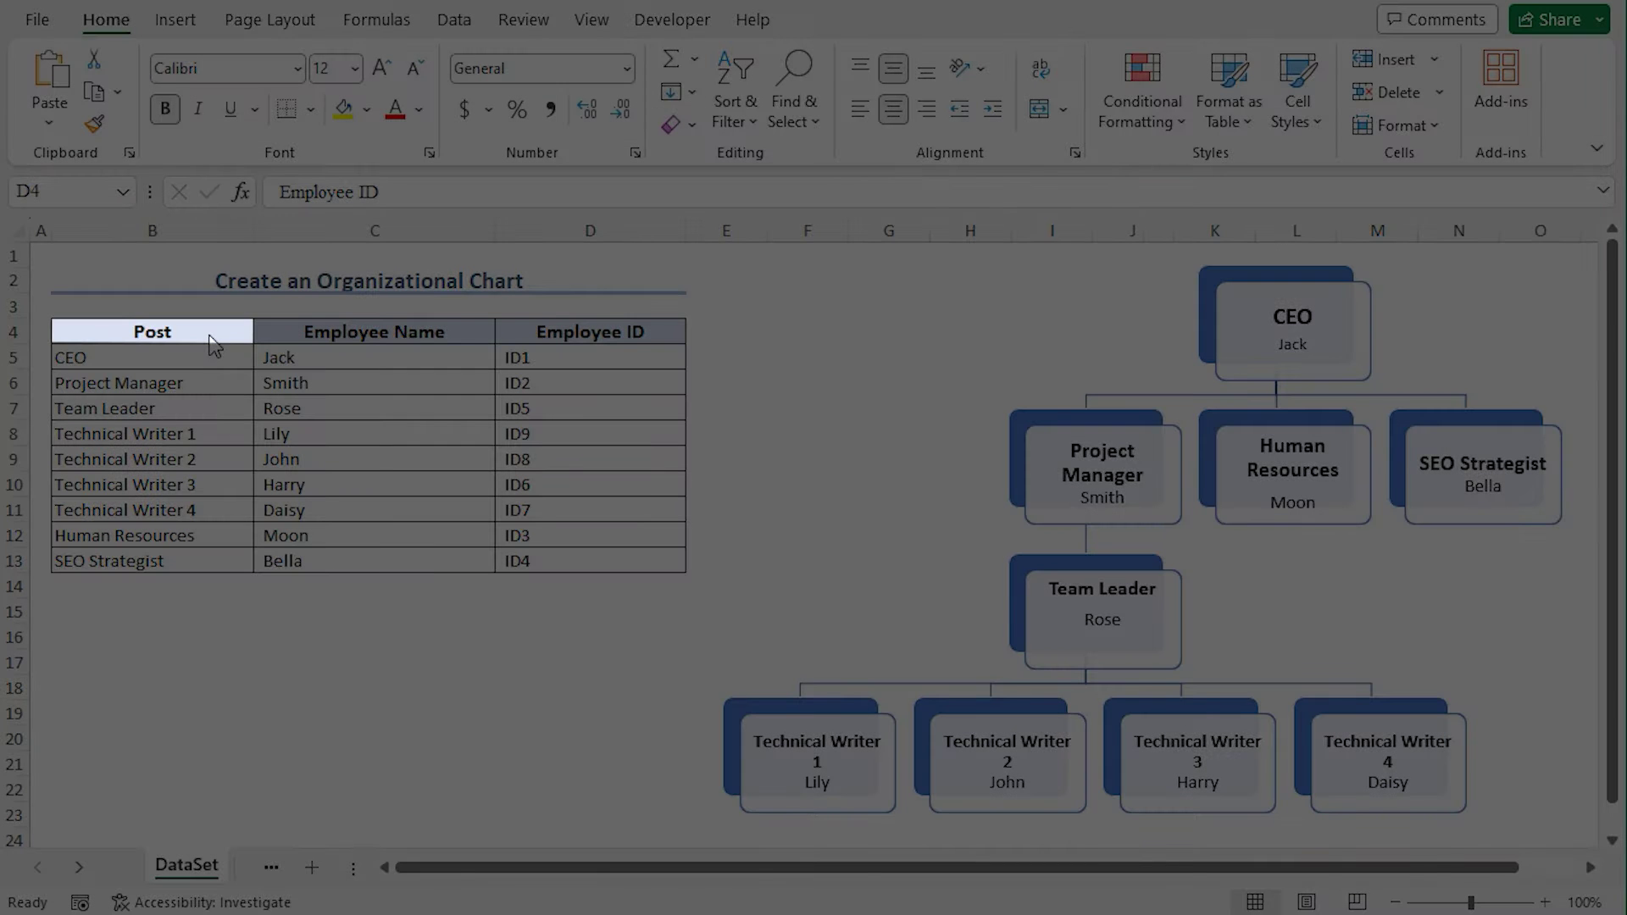
Point out the Post, Employee Name and Employee ID columns of the employee table
left_click(211, 334)
left_click(316, 330)
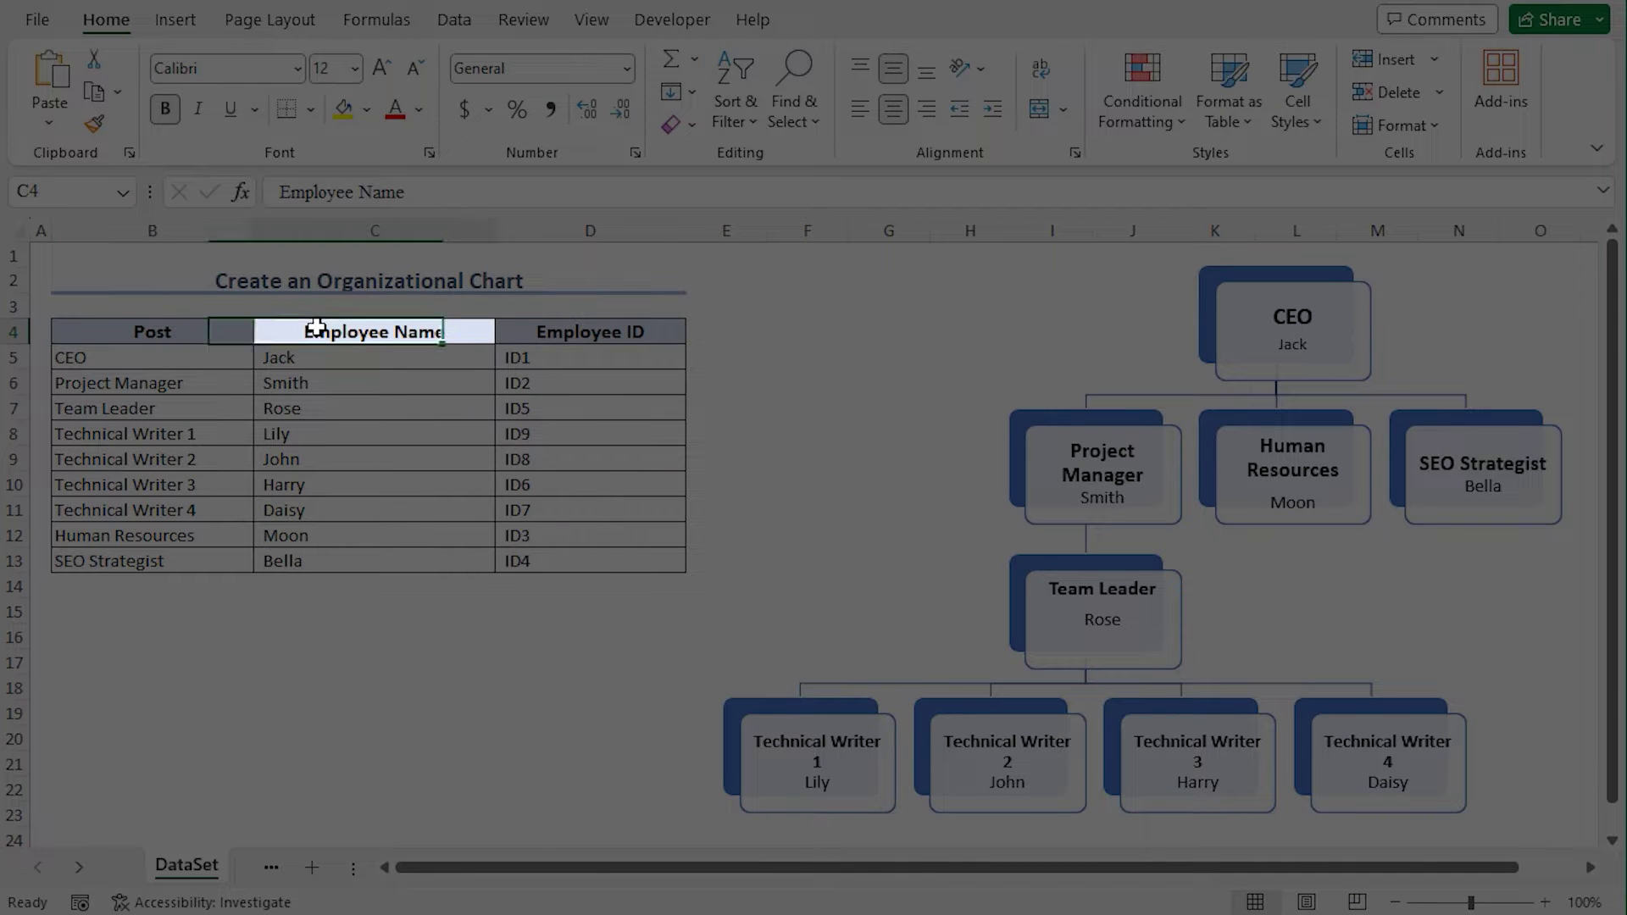
left_click(537, 332)
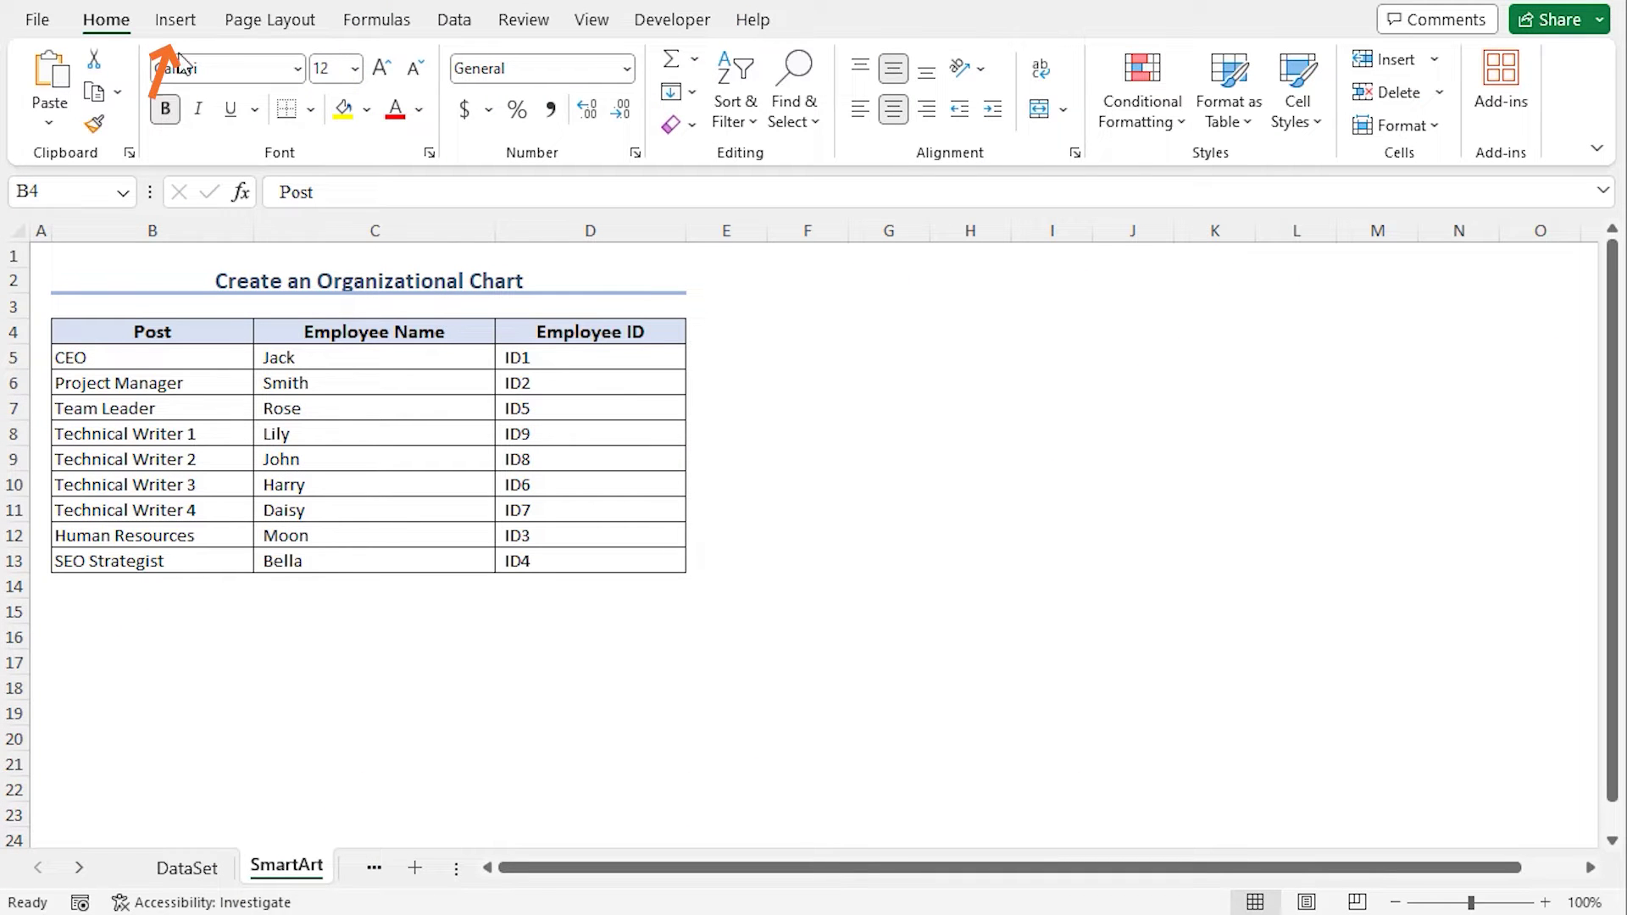
Insert a SmartArt Hierarchy layout from the Hierarchy category onto the sheet
left_click(190, 20)
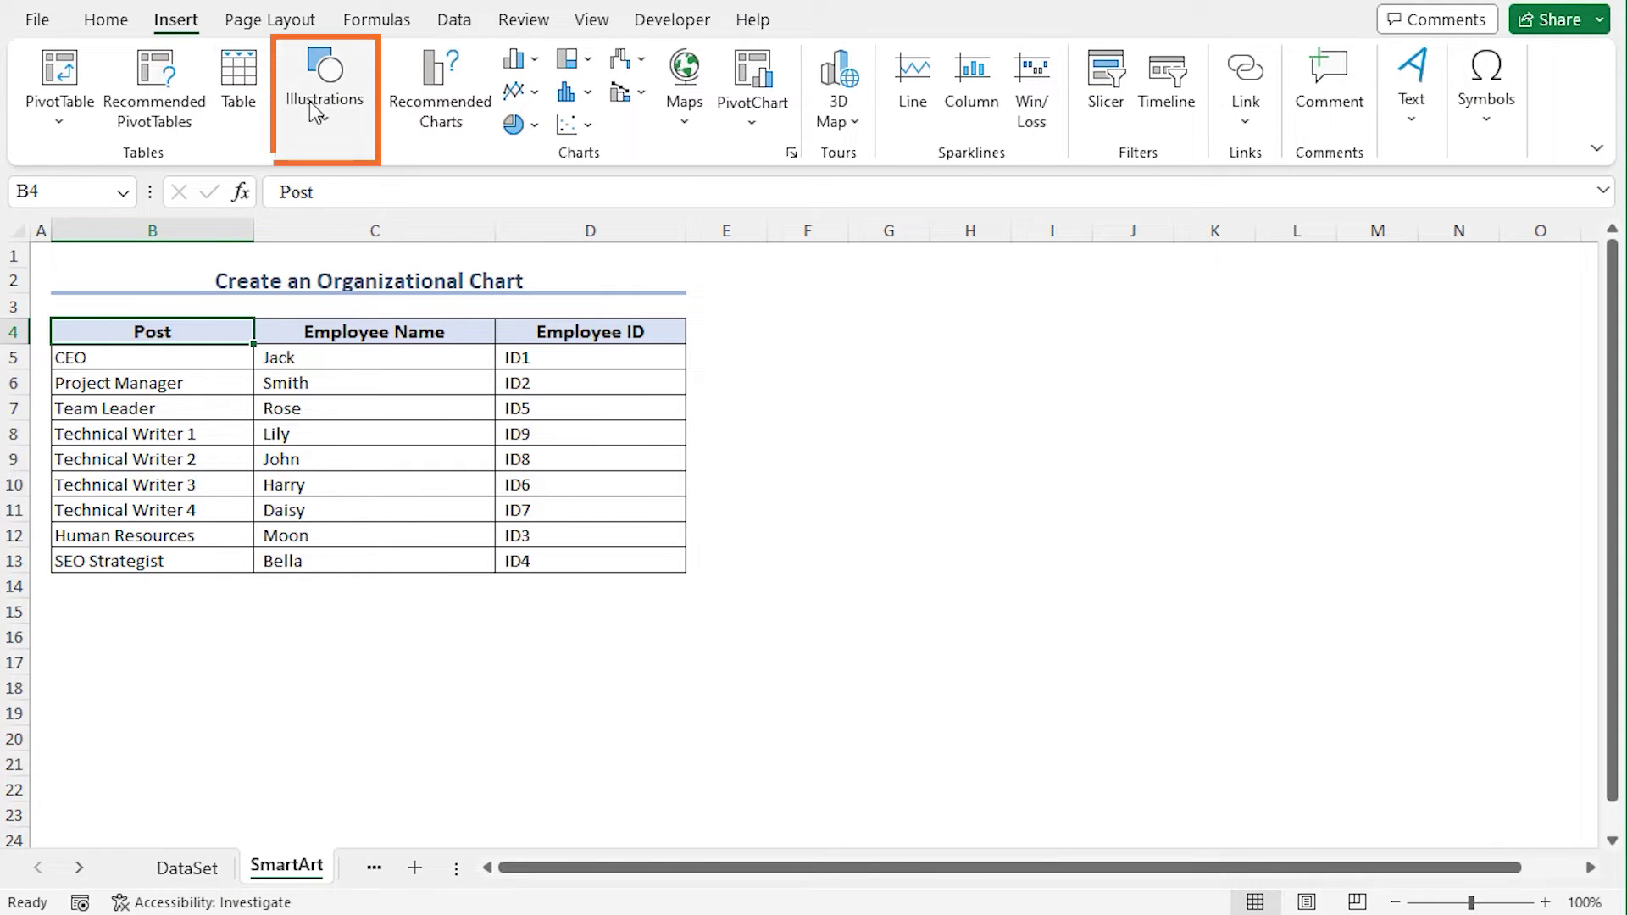
left_click(322, 117)
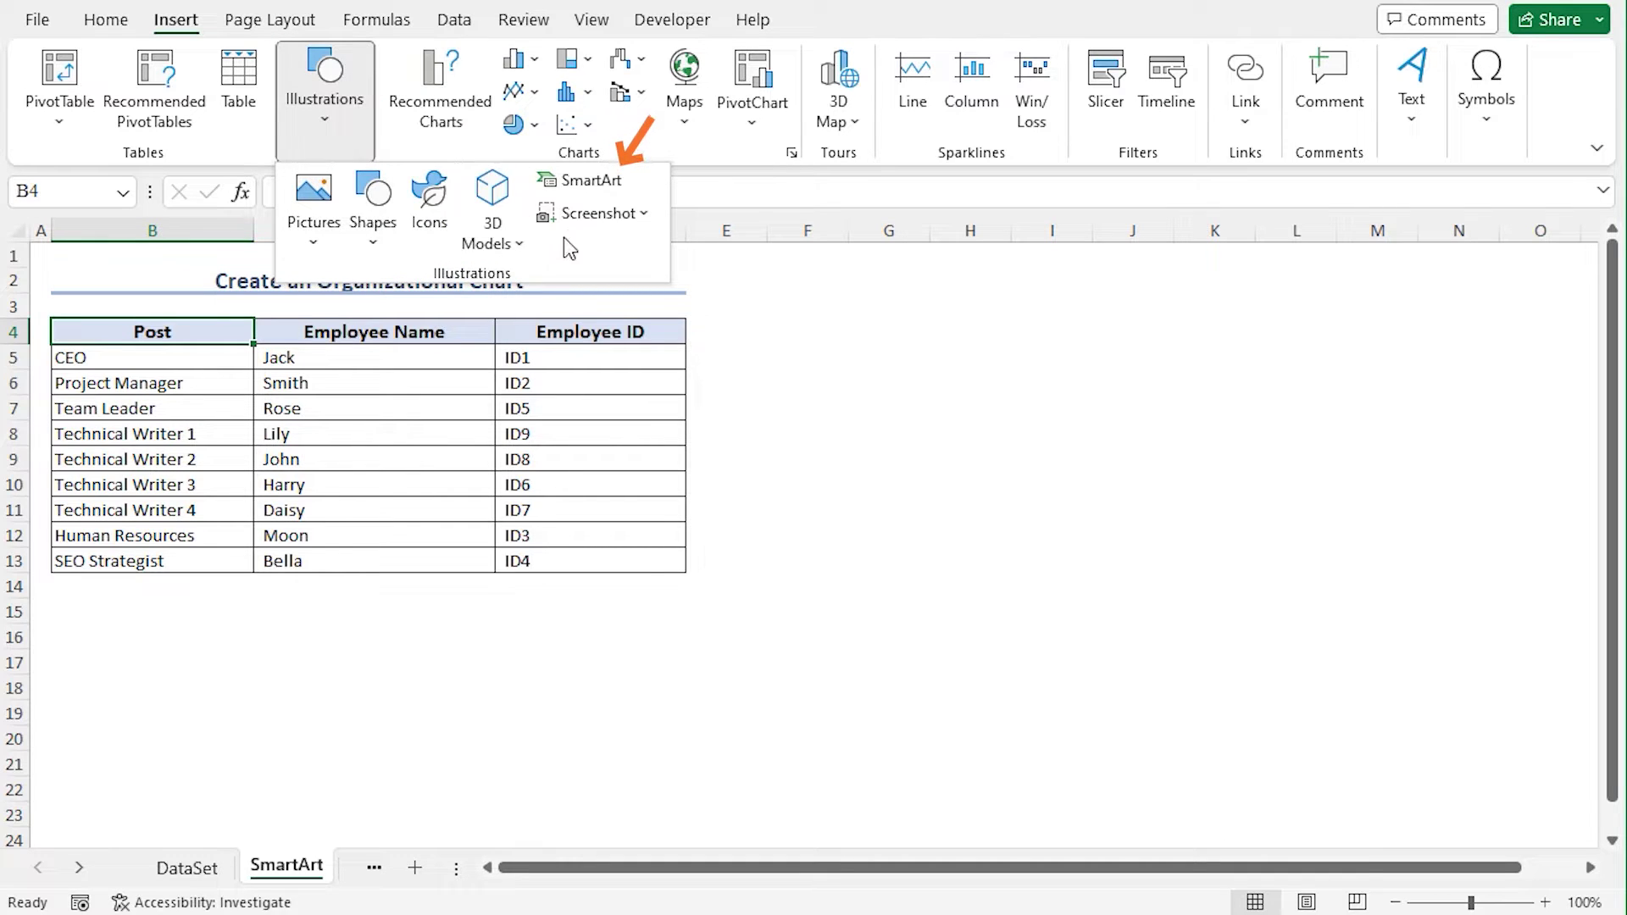
left_click(591, 181)
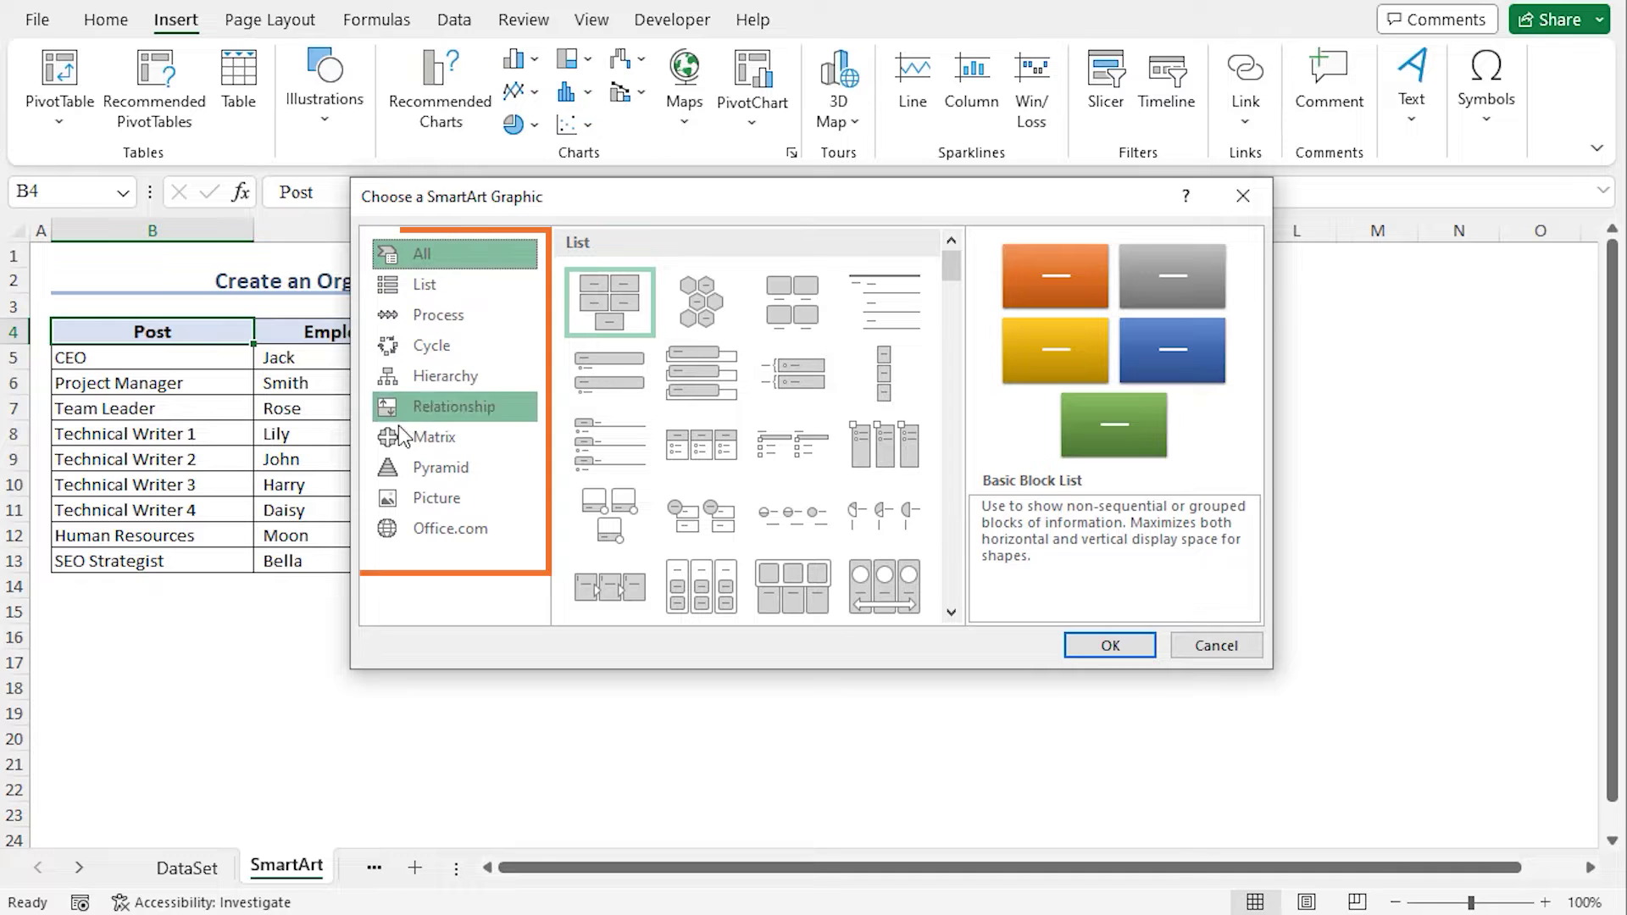
left_click(485, 378)
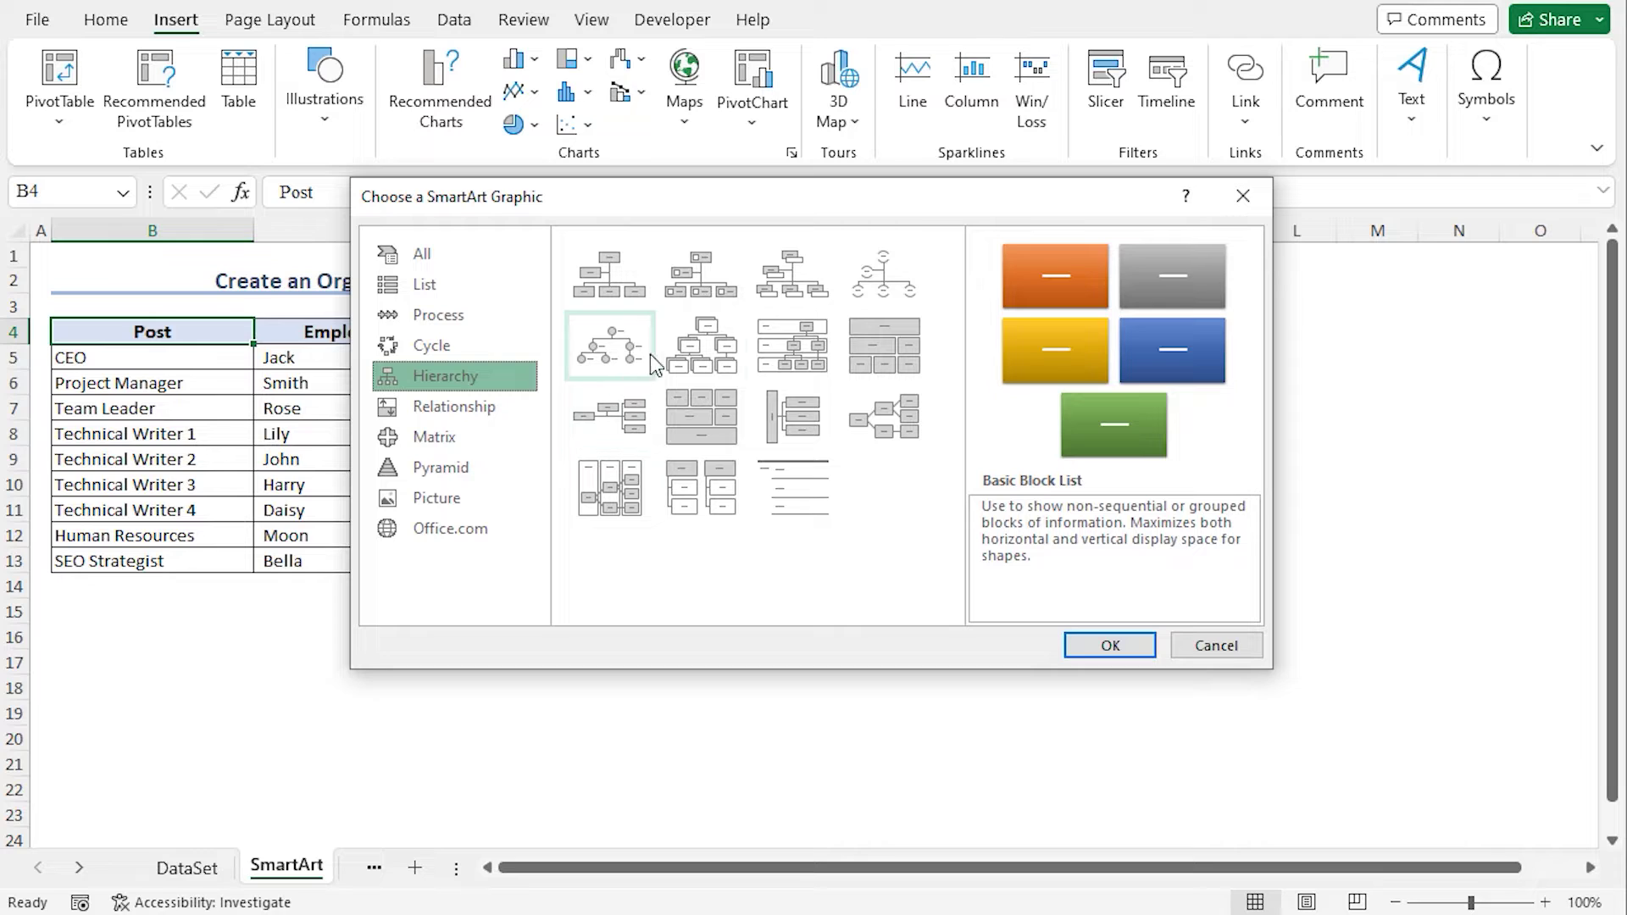
left_click(695, 356)
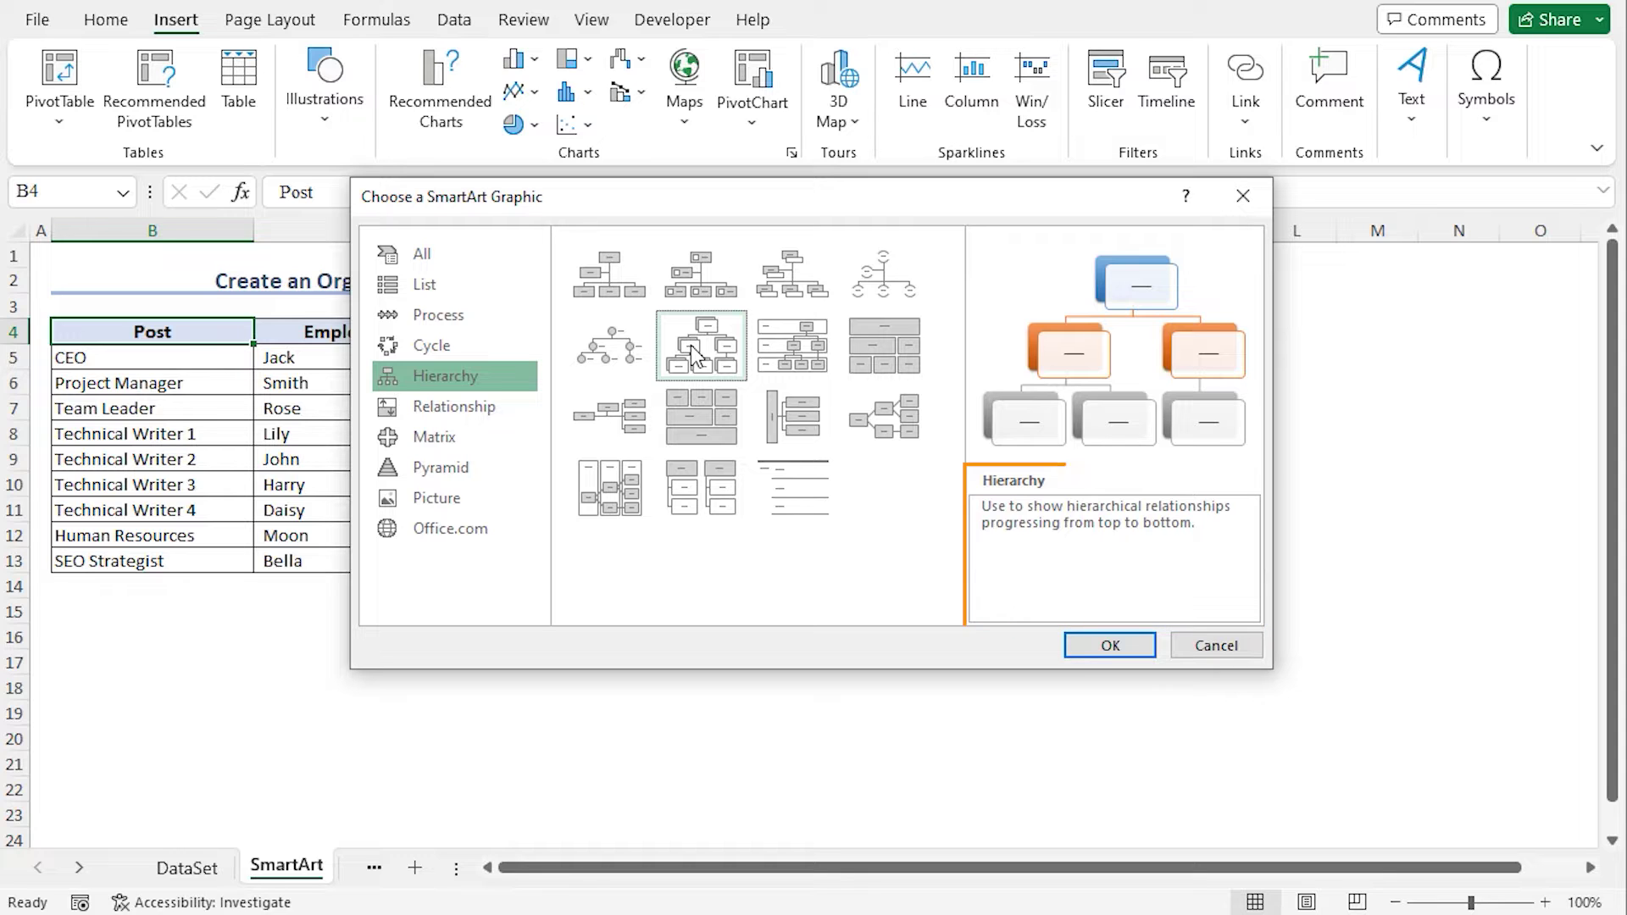
left_click(1111, 647)
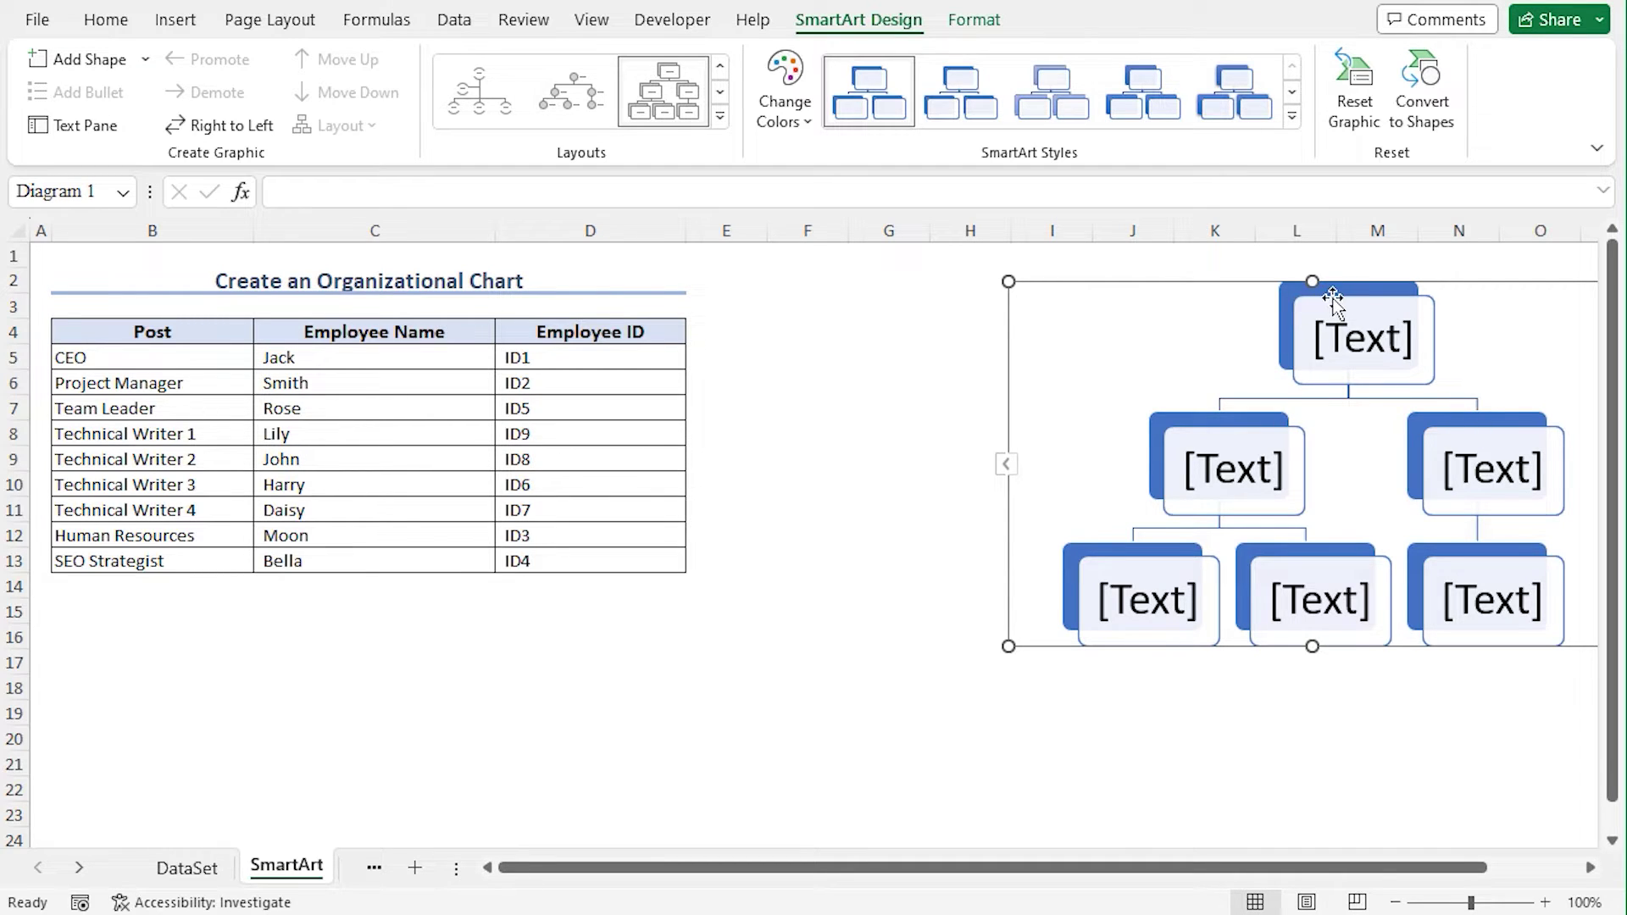
Review the top and second-level boxes of the chart, then start editing the top box
left_click(1282, 434)
left_click(1452, 429)
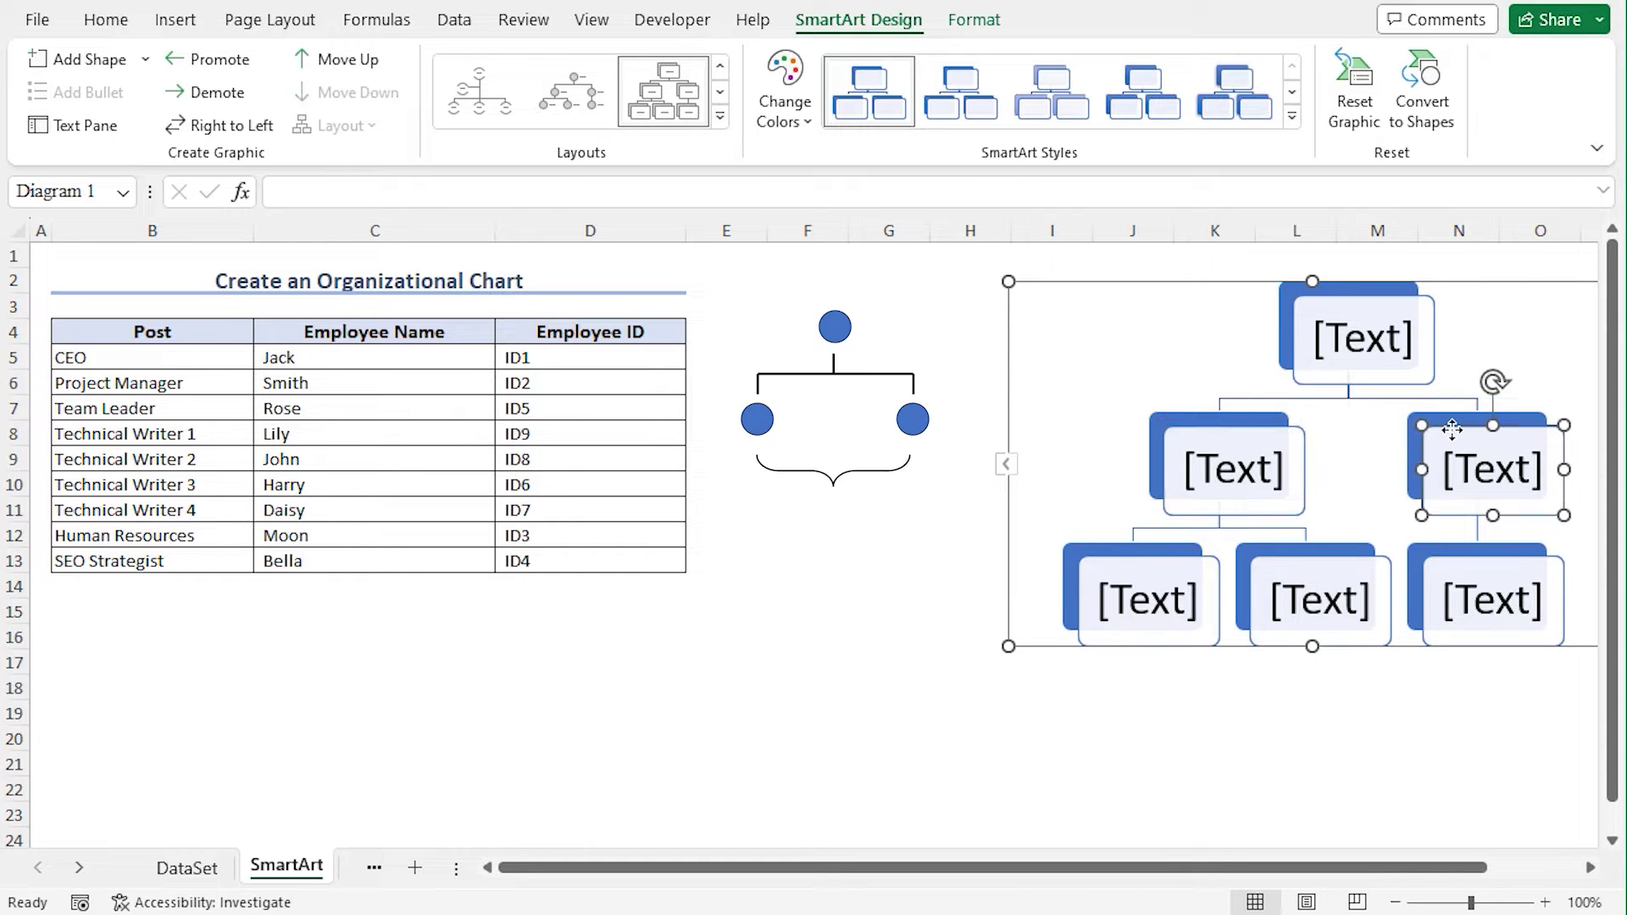
left_click(1367, 322)
left_click(1280, 437)
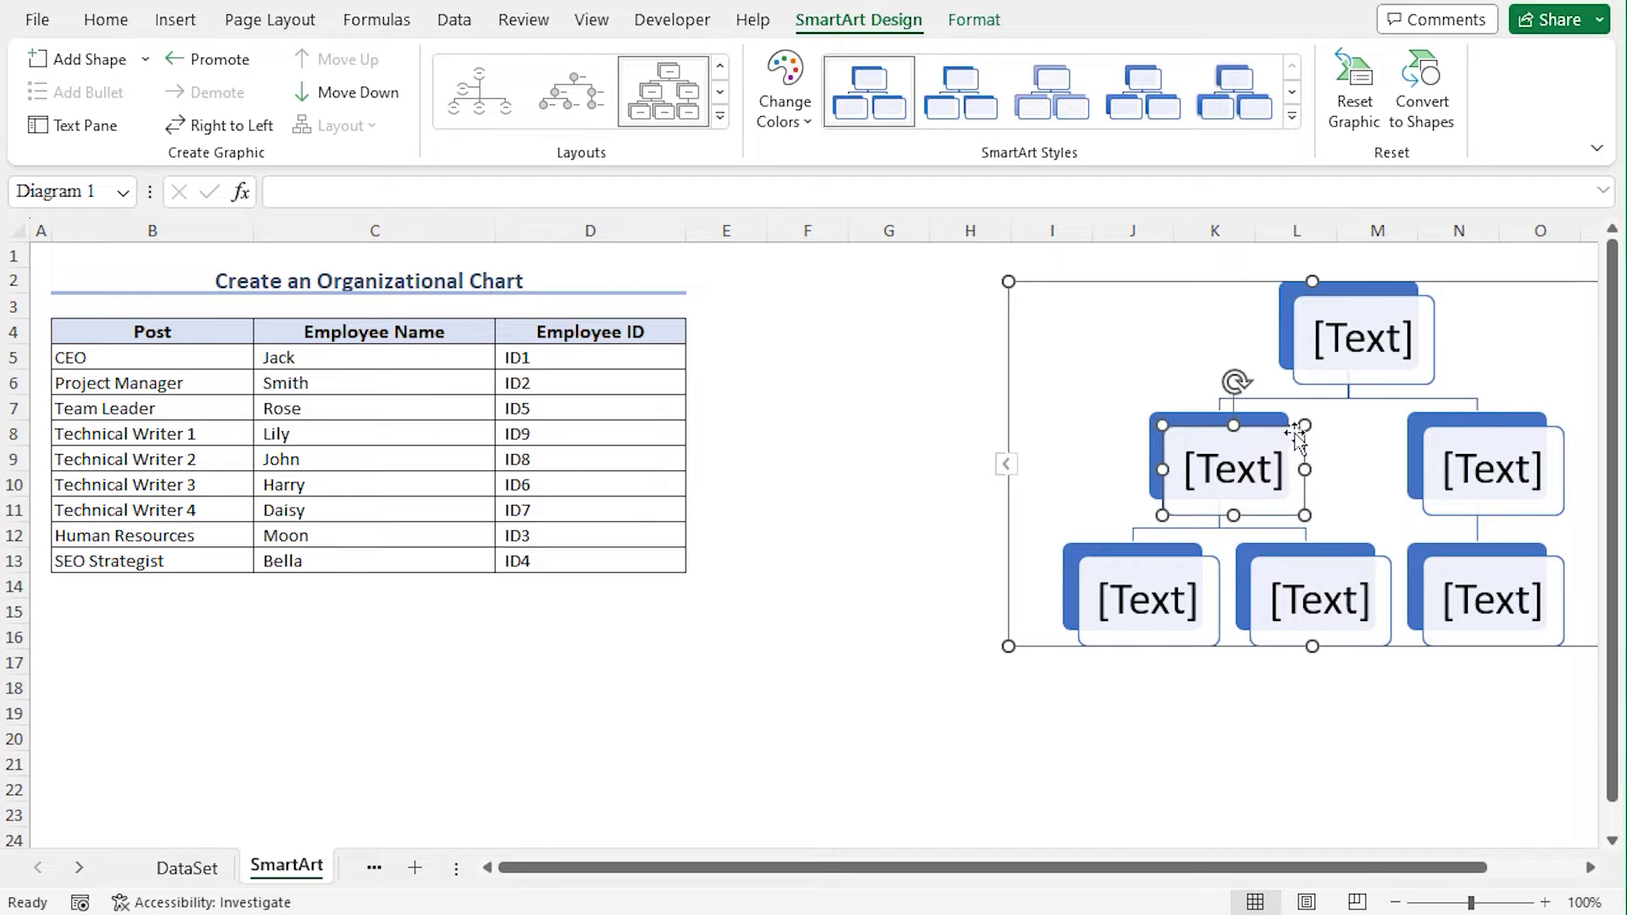
left_click(1472, 432)
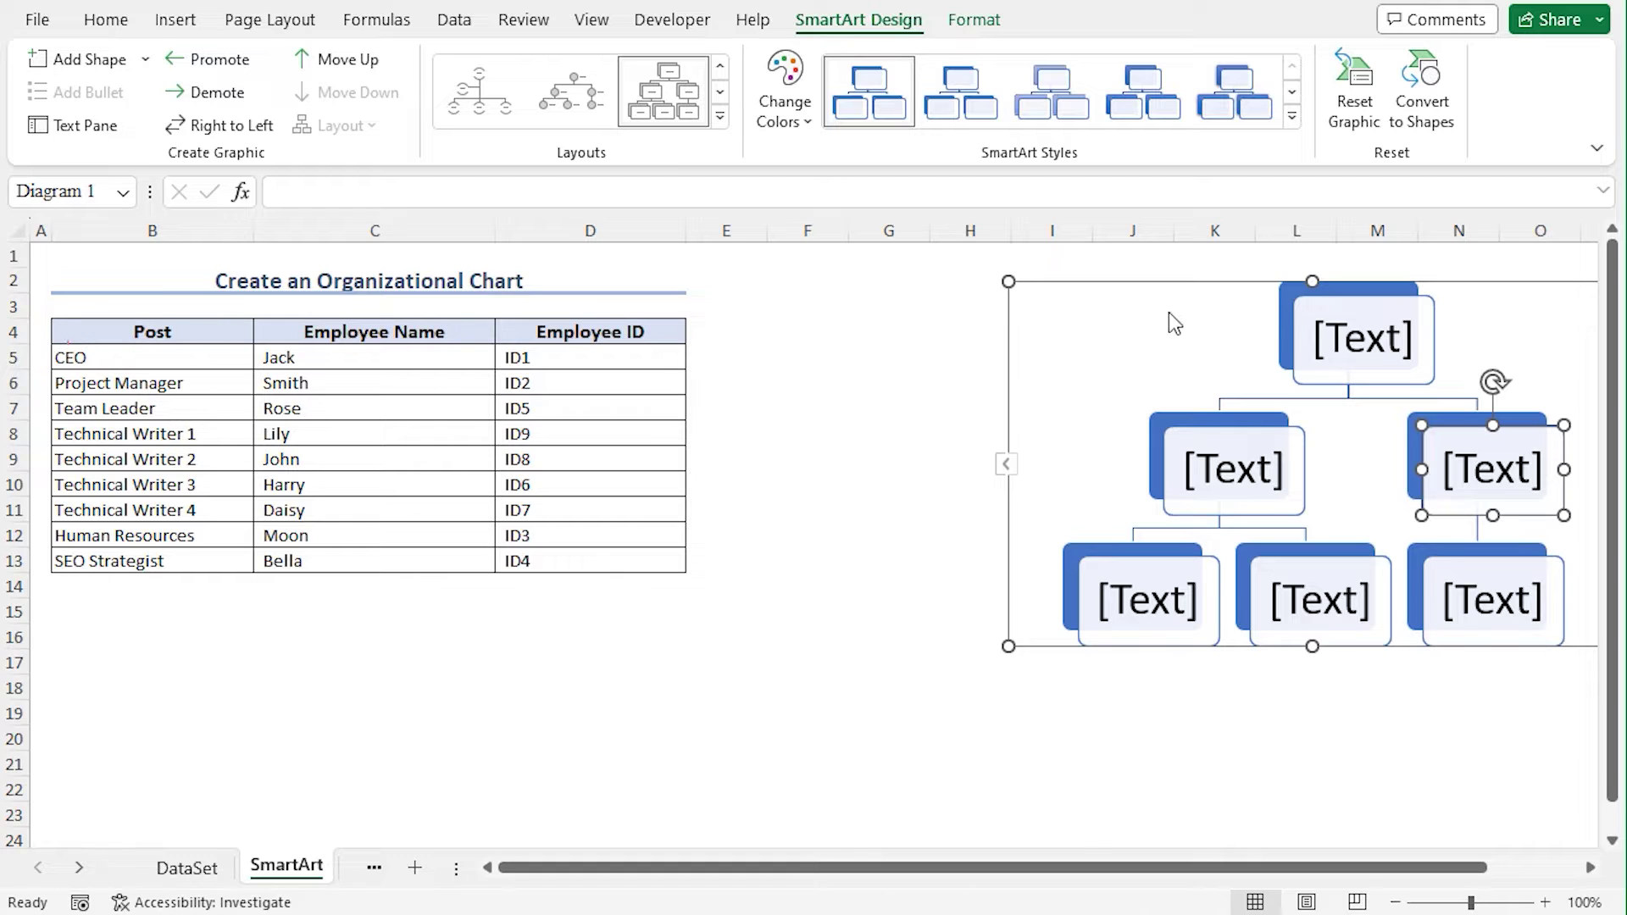
left_click(1366, 319)
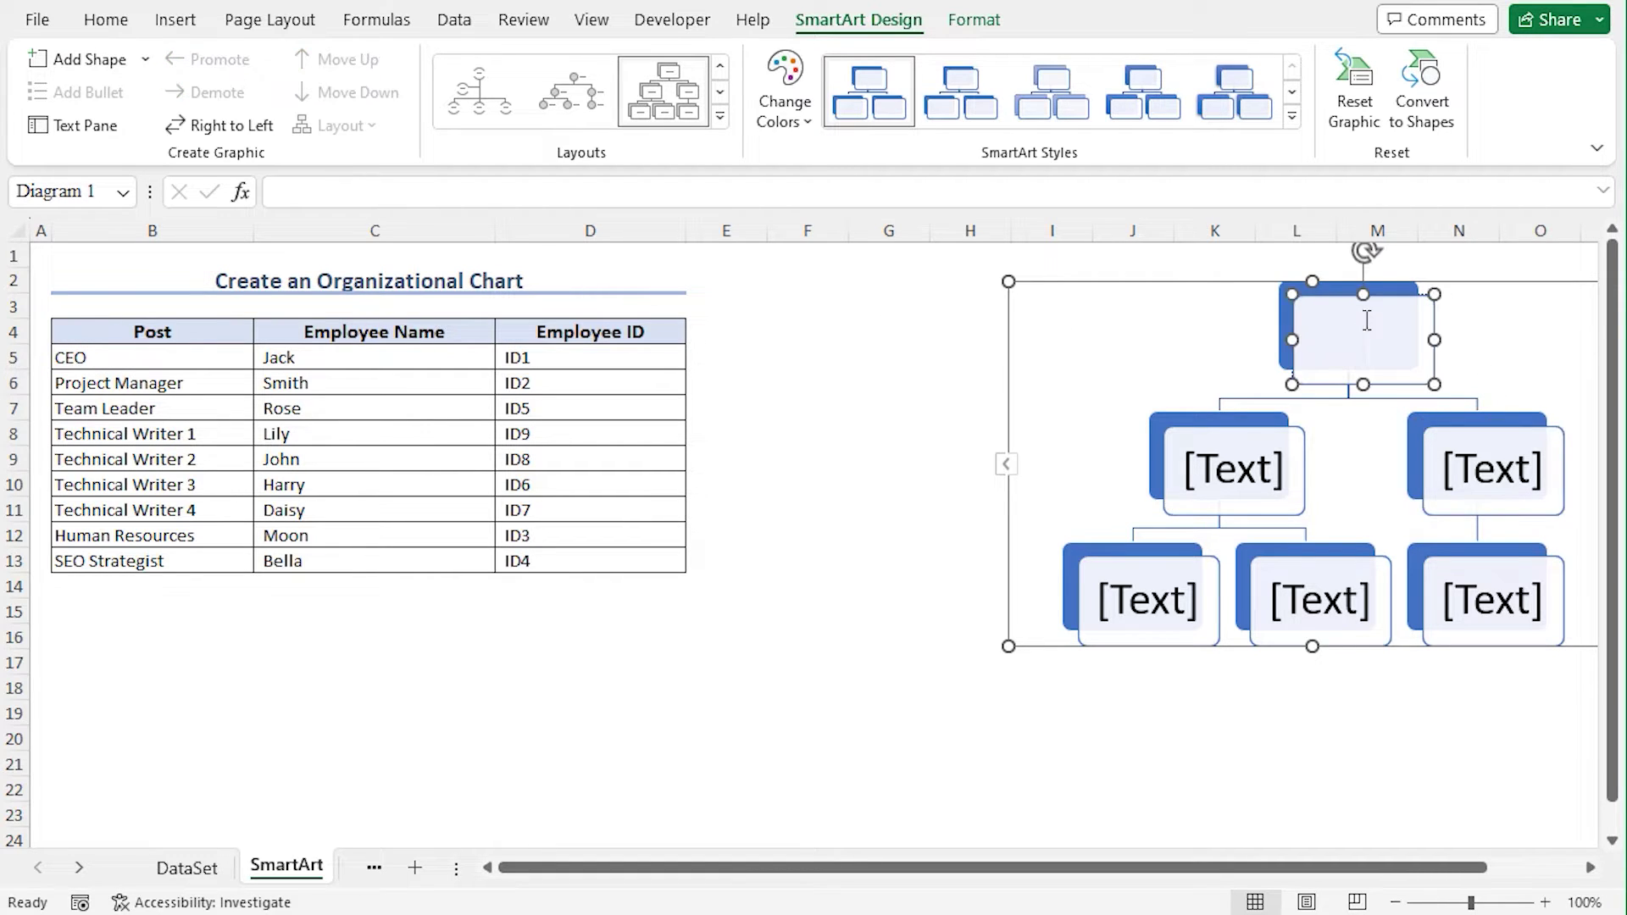
Label the top box CEO with the CEO's name on the next line, and show the text outline
type("CEO")
key("Return")
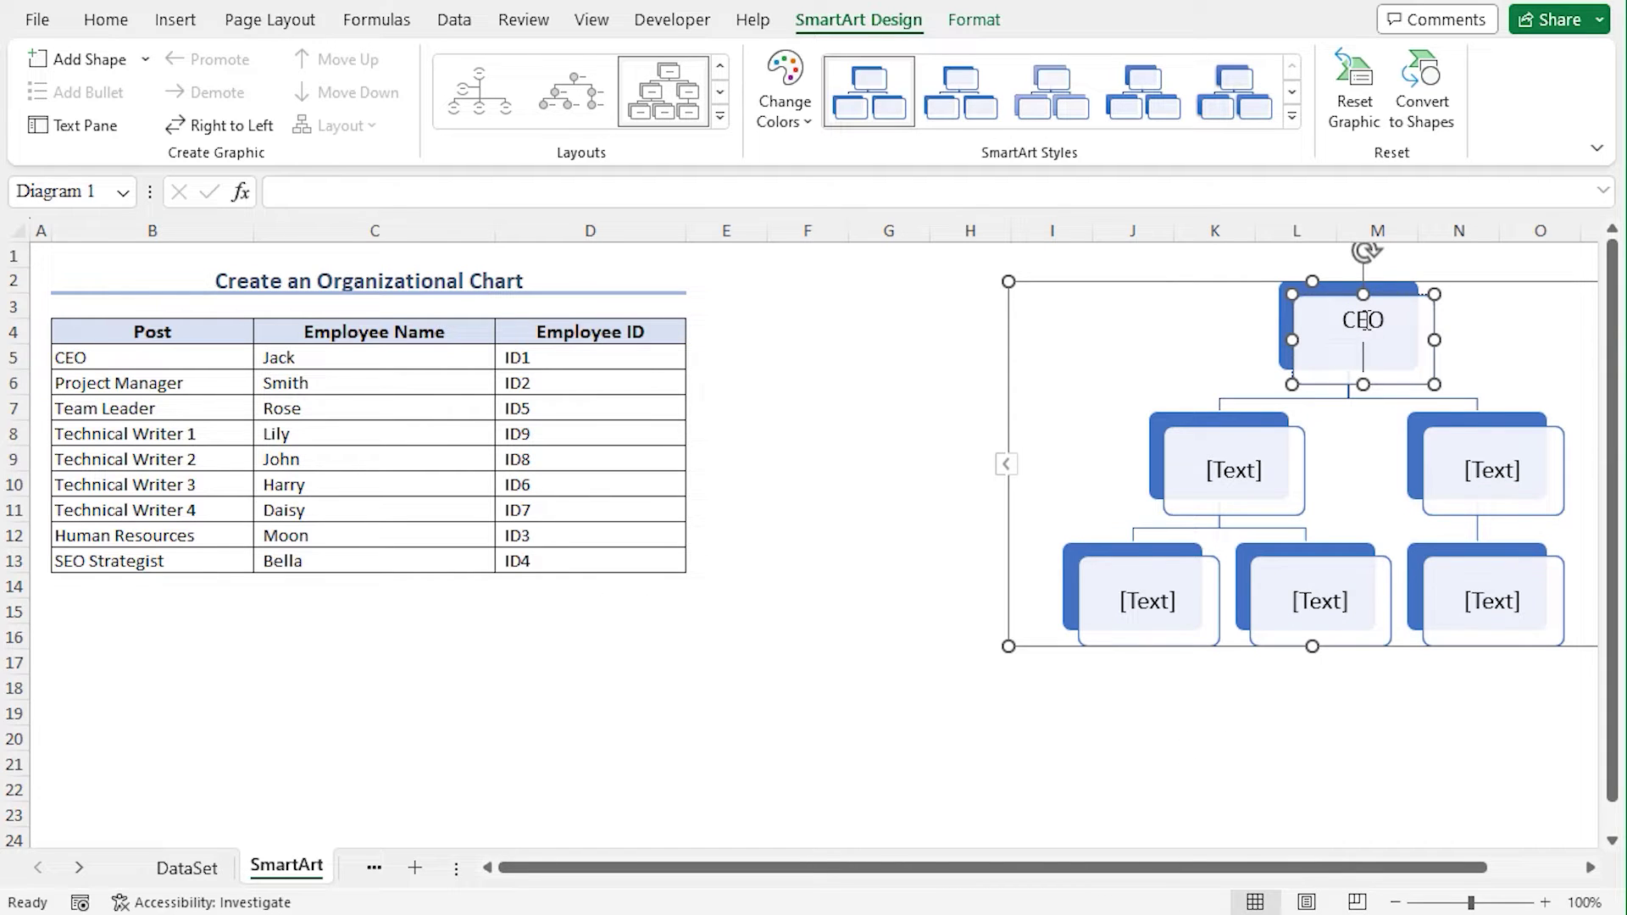
type("Jack")
key("Escape")
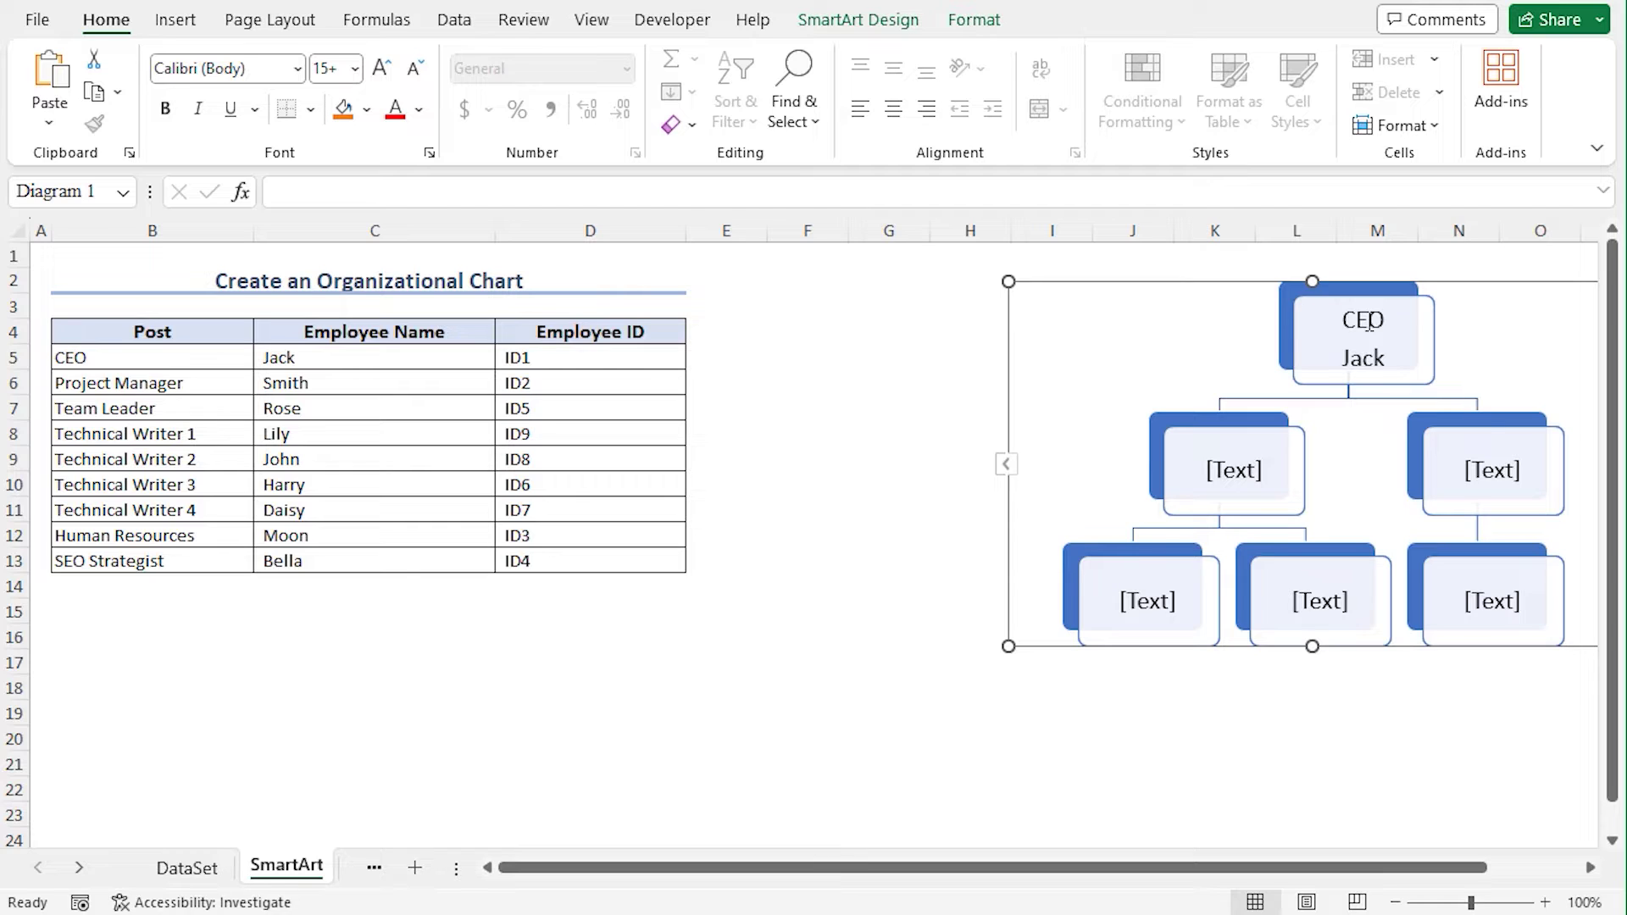
left_click(1006, 464)
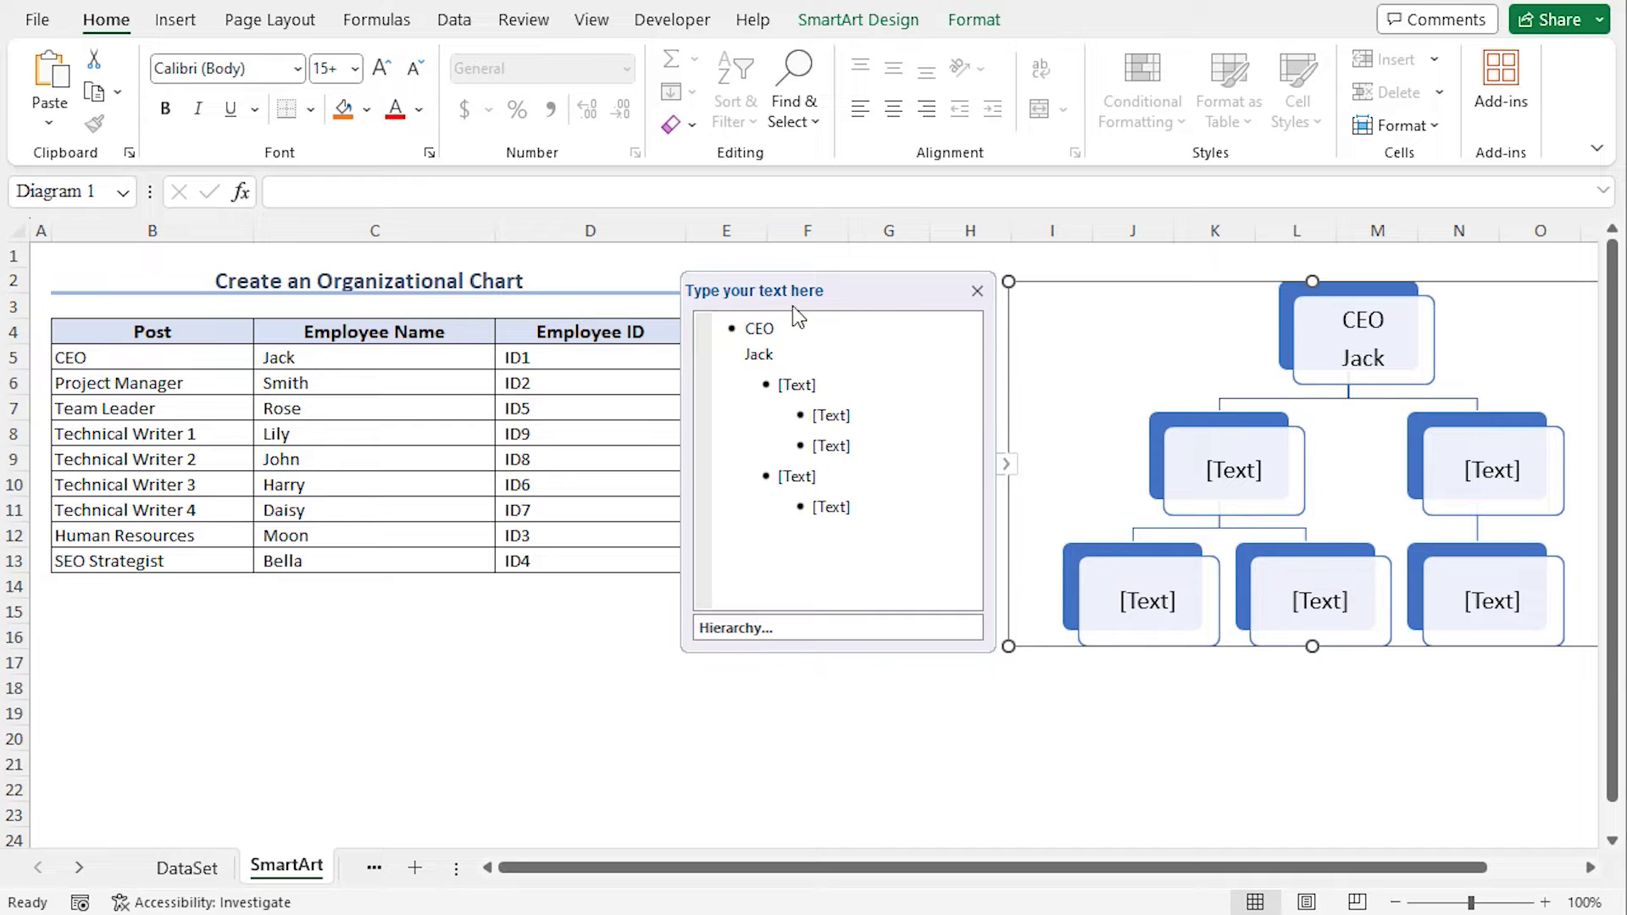
Enter Project Manager with the manager's name below it in the first second-level entry
left_click(781, 390)
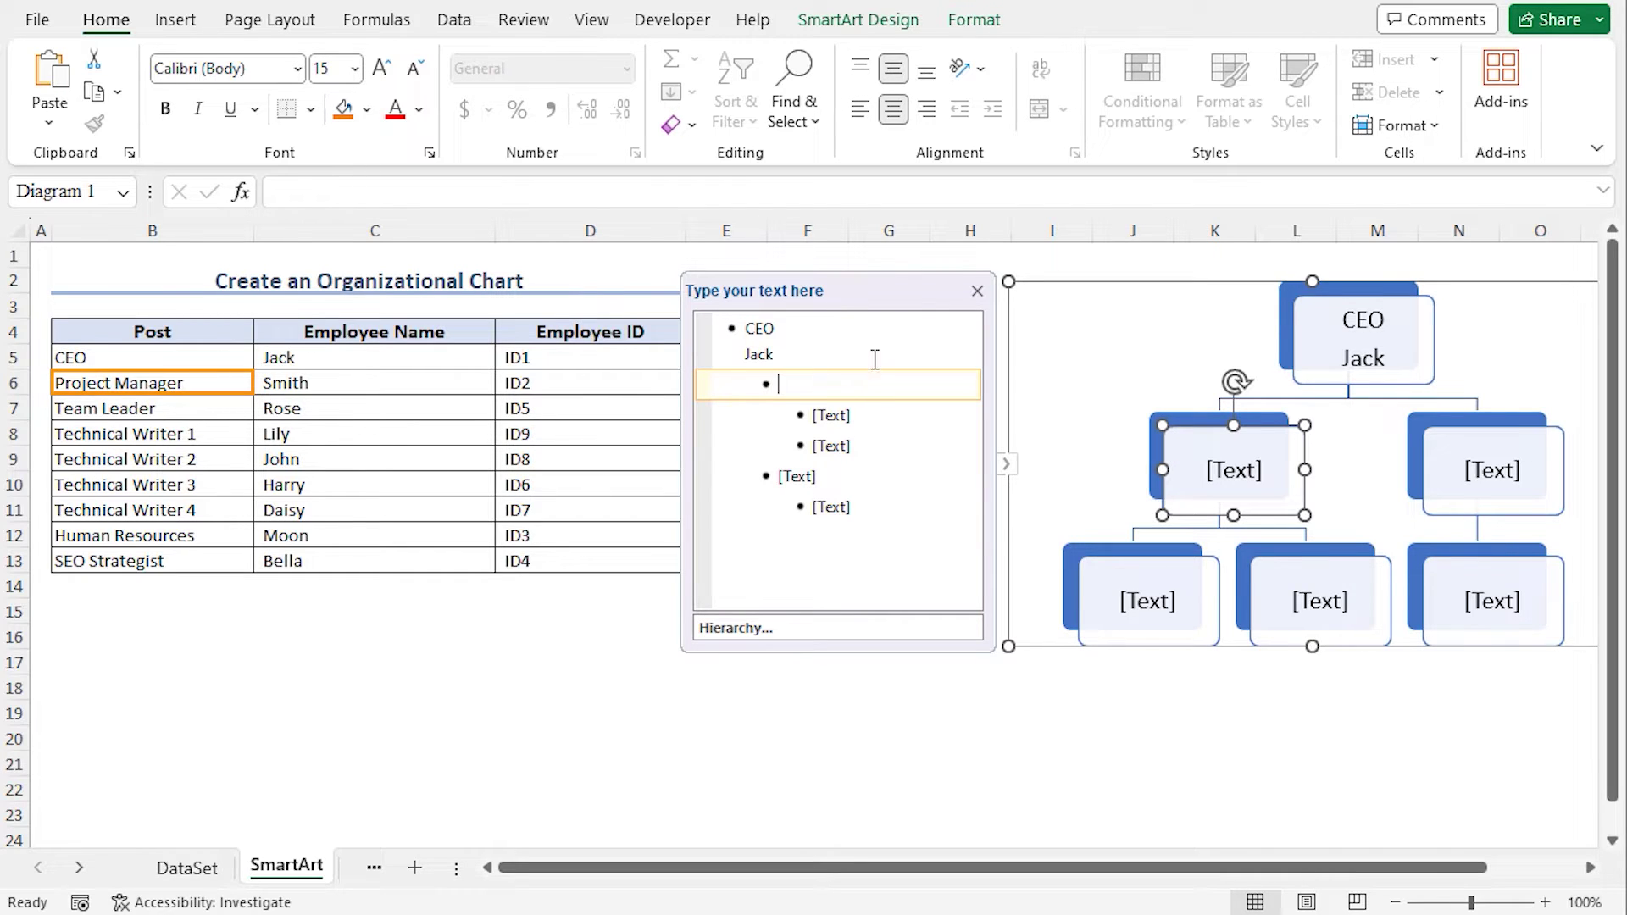
type("Project M")
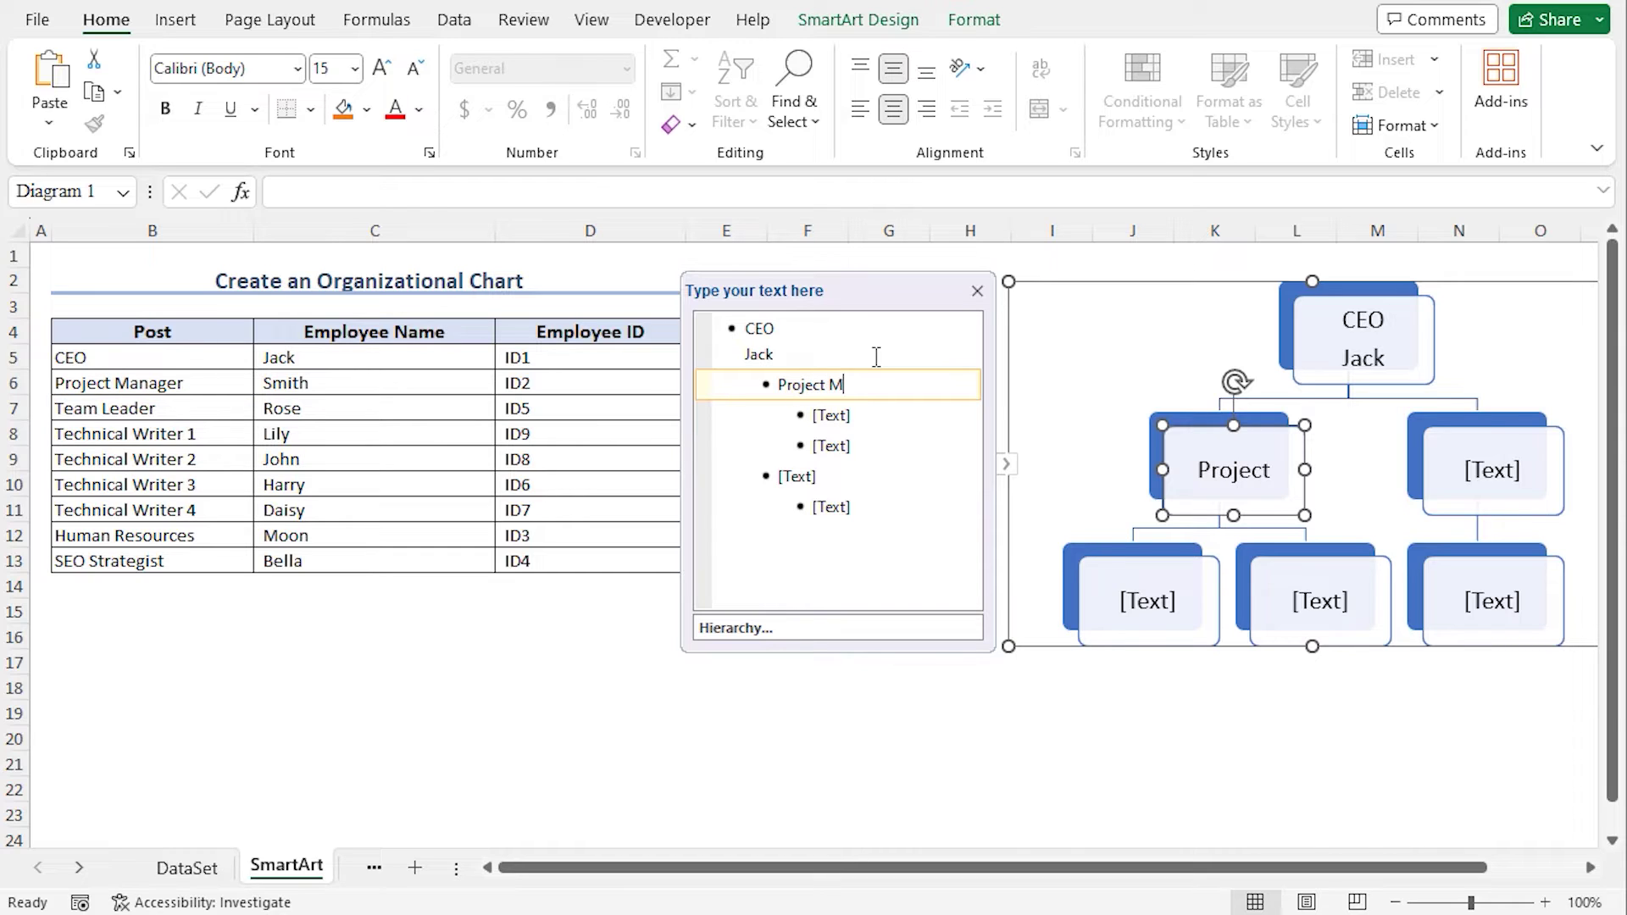
type("anager")
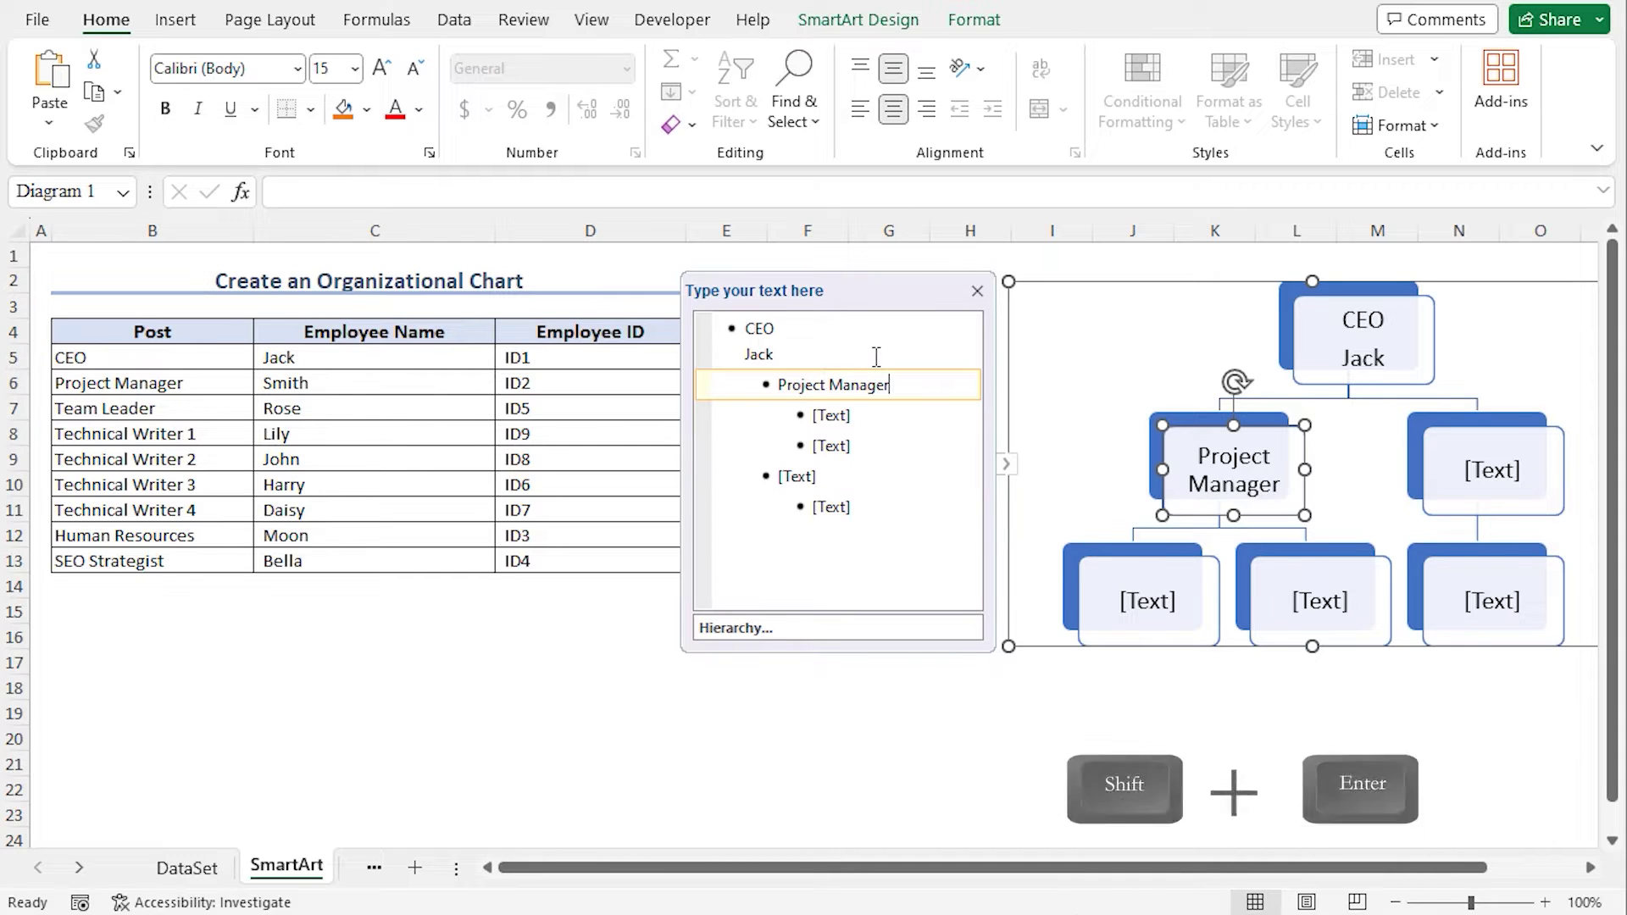
key("shift+Return")
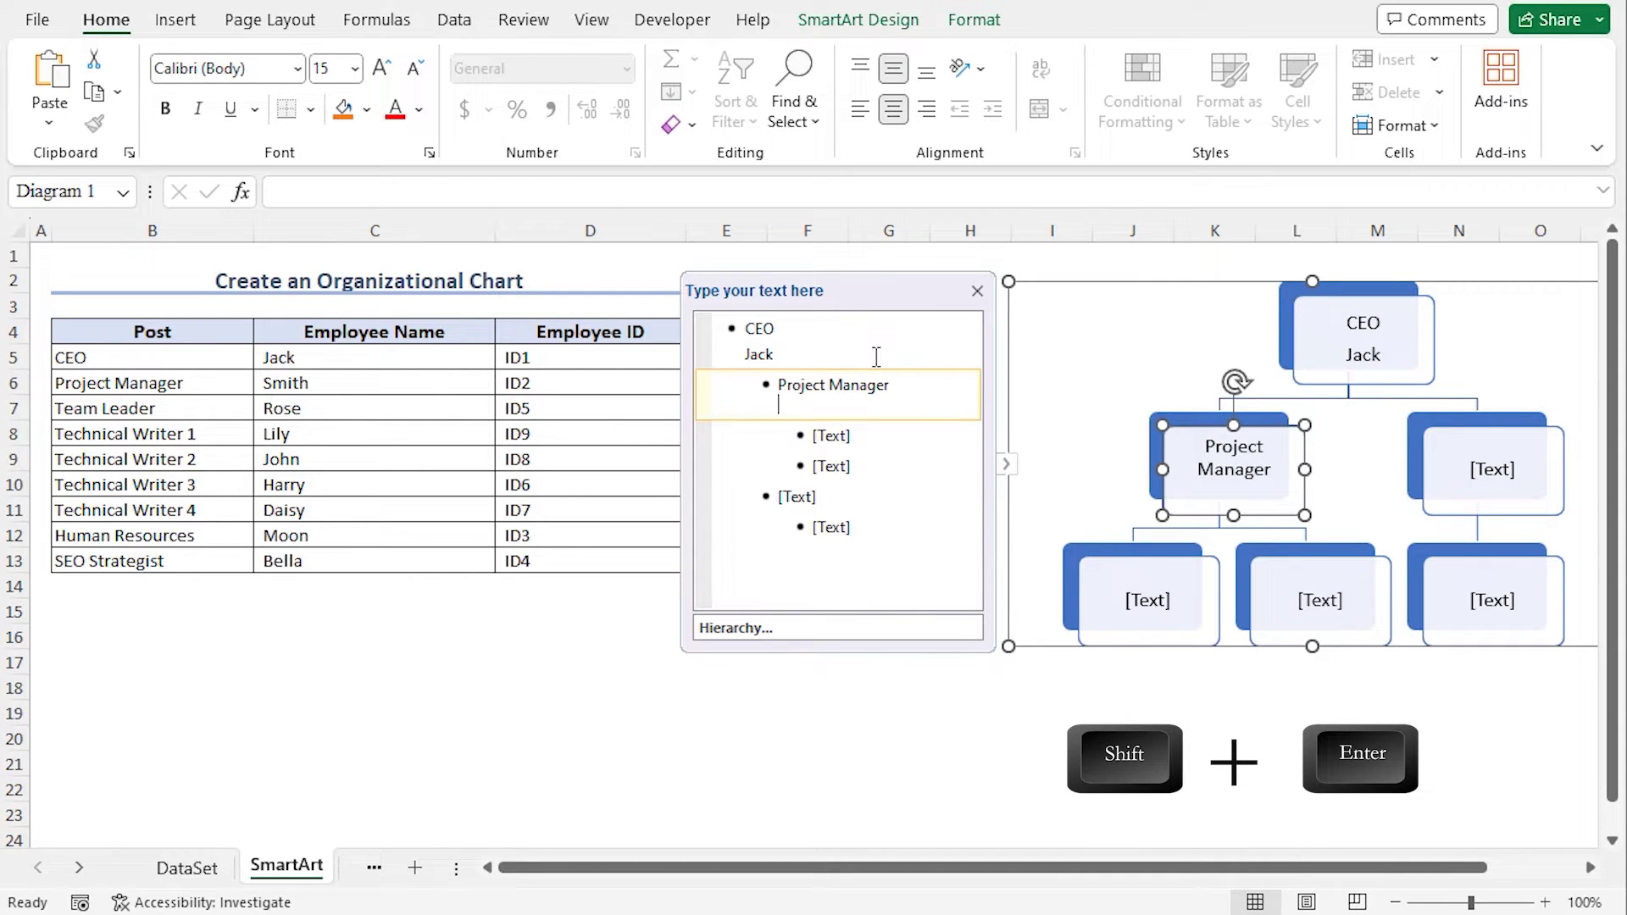
type("Smith")
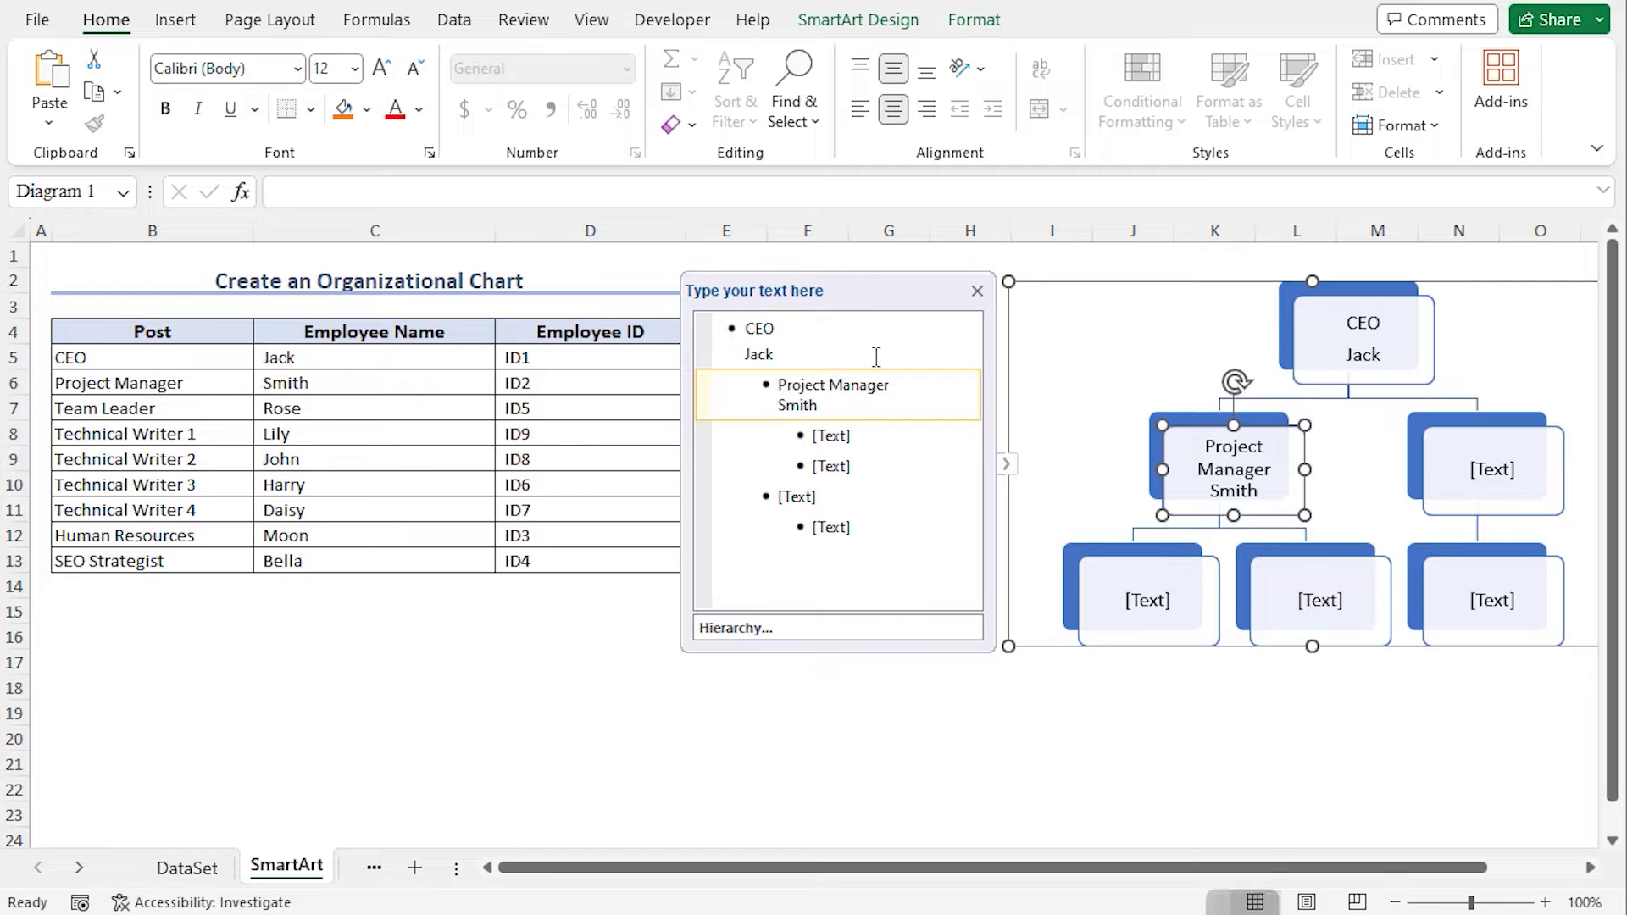
key("Escape")
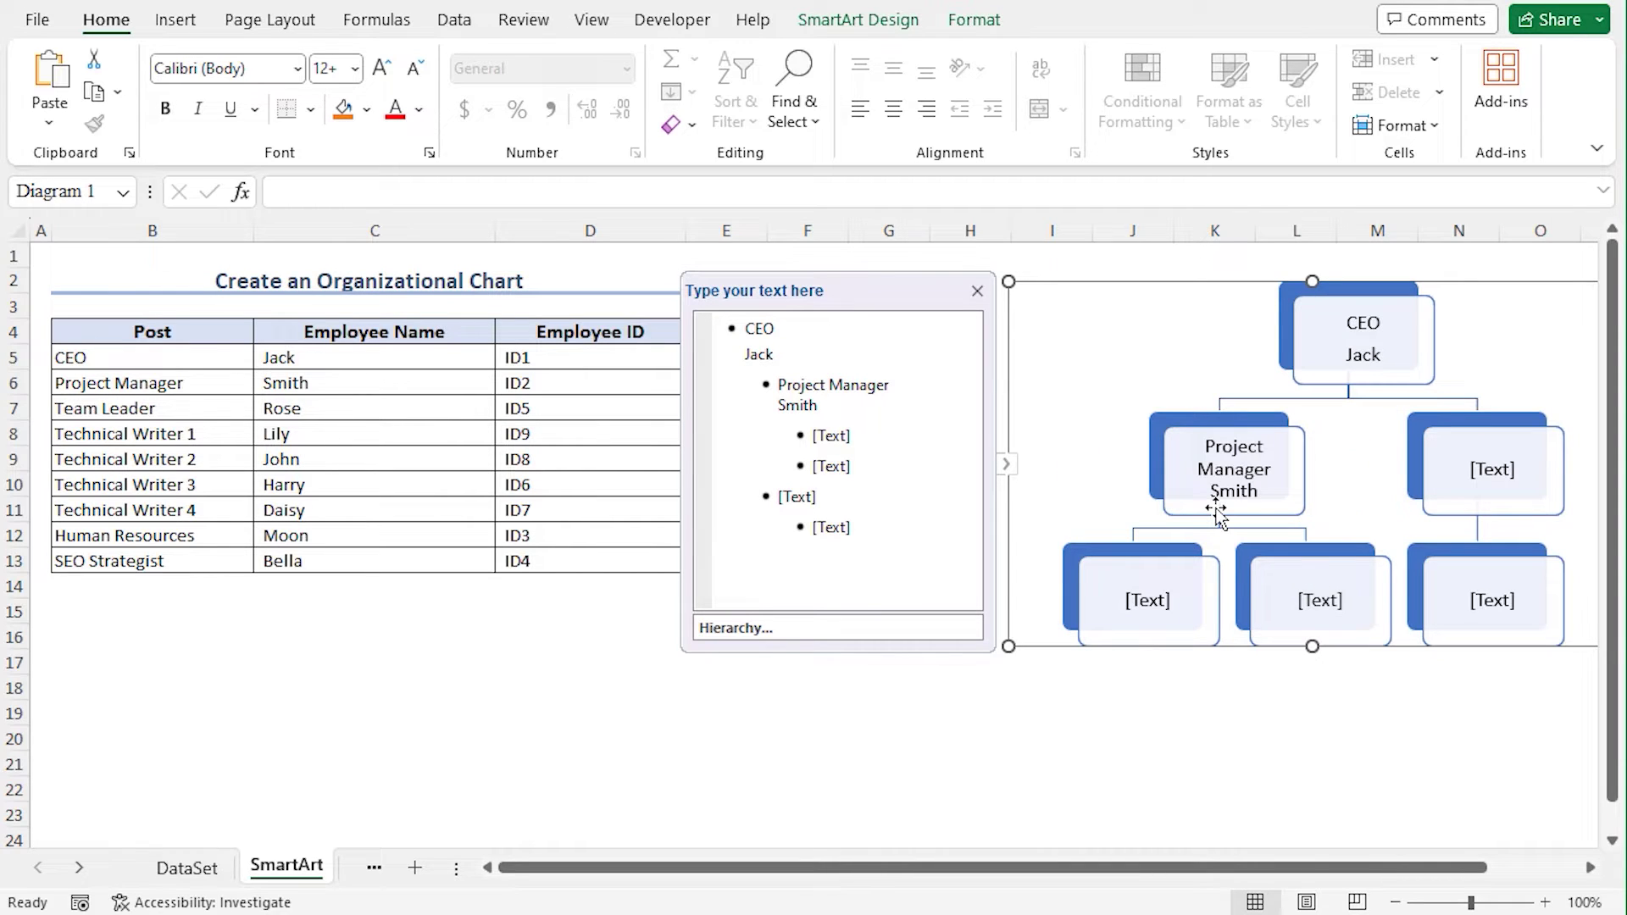
Delete the lower-middle empty box and label the remaining one Team Leader with the leader's name
left_click(1278, 566)
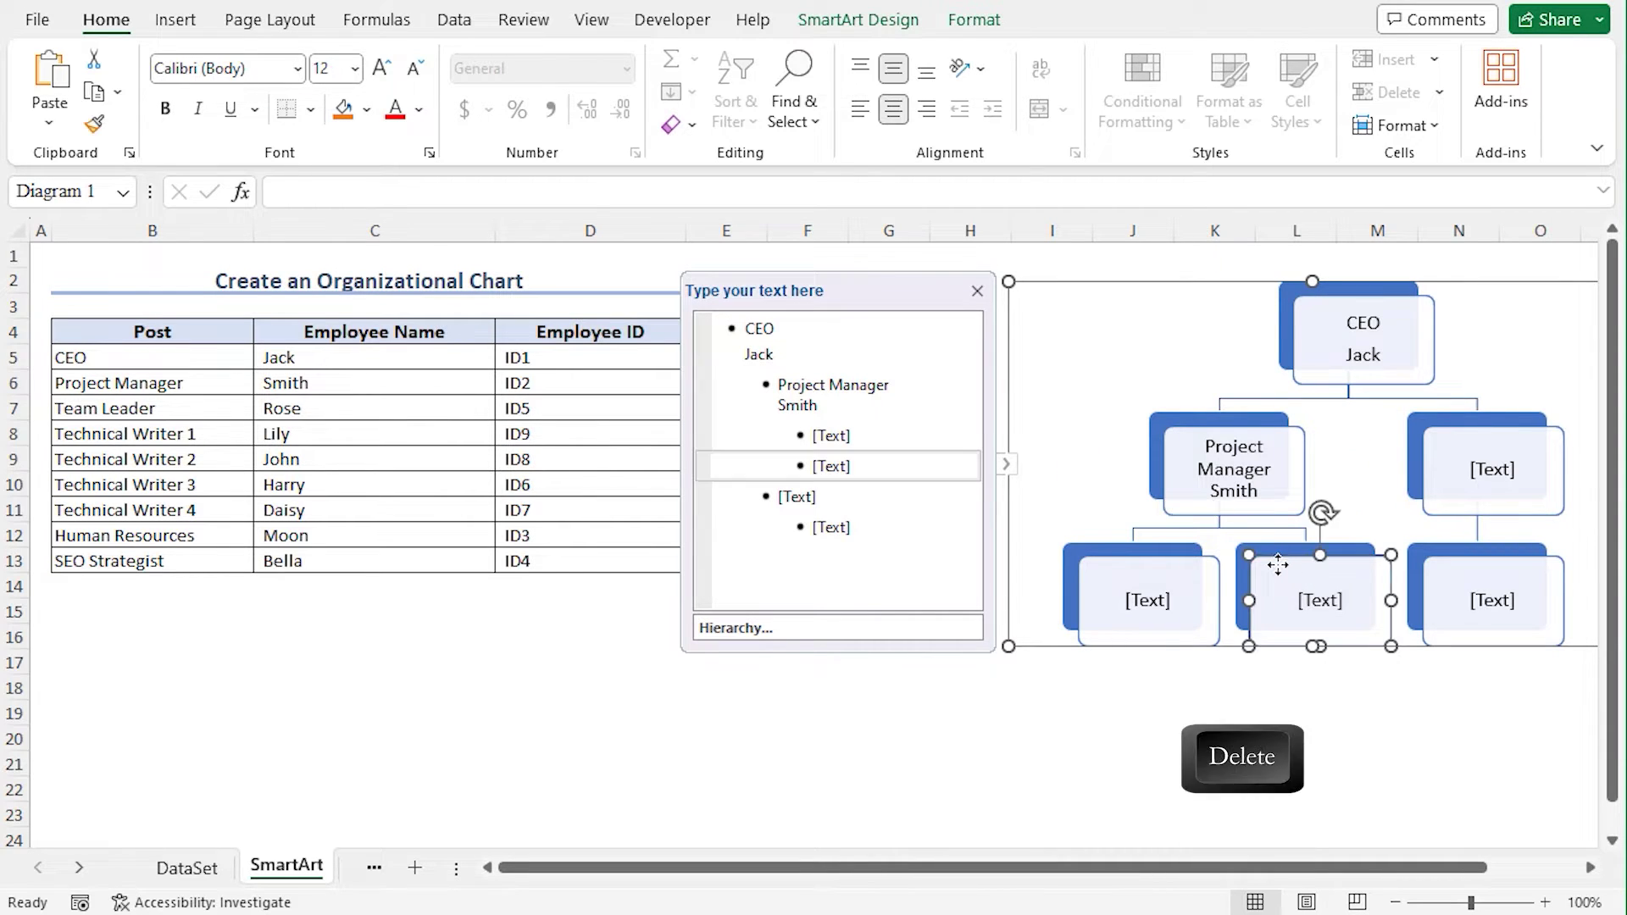
key("Delete")
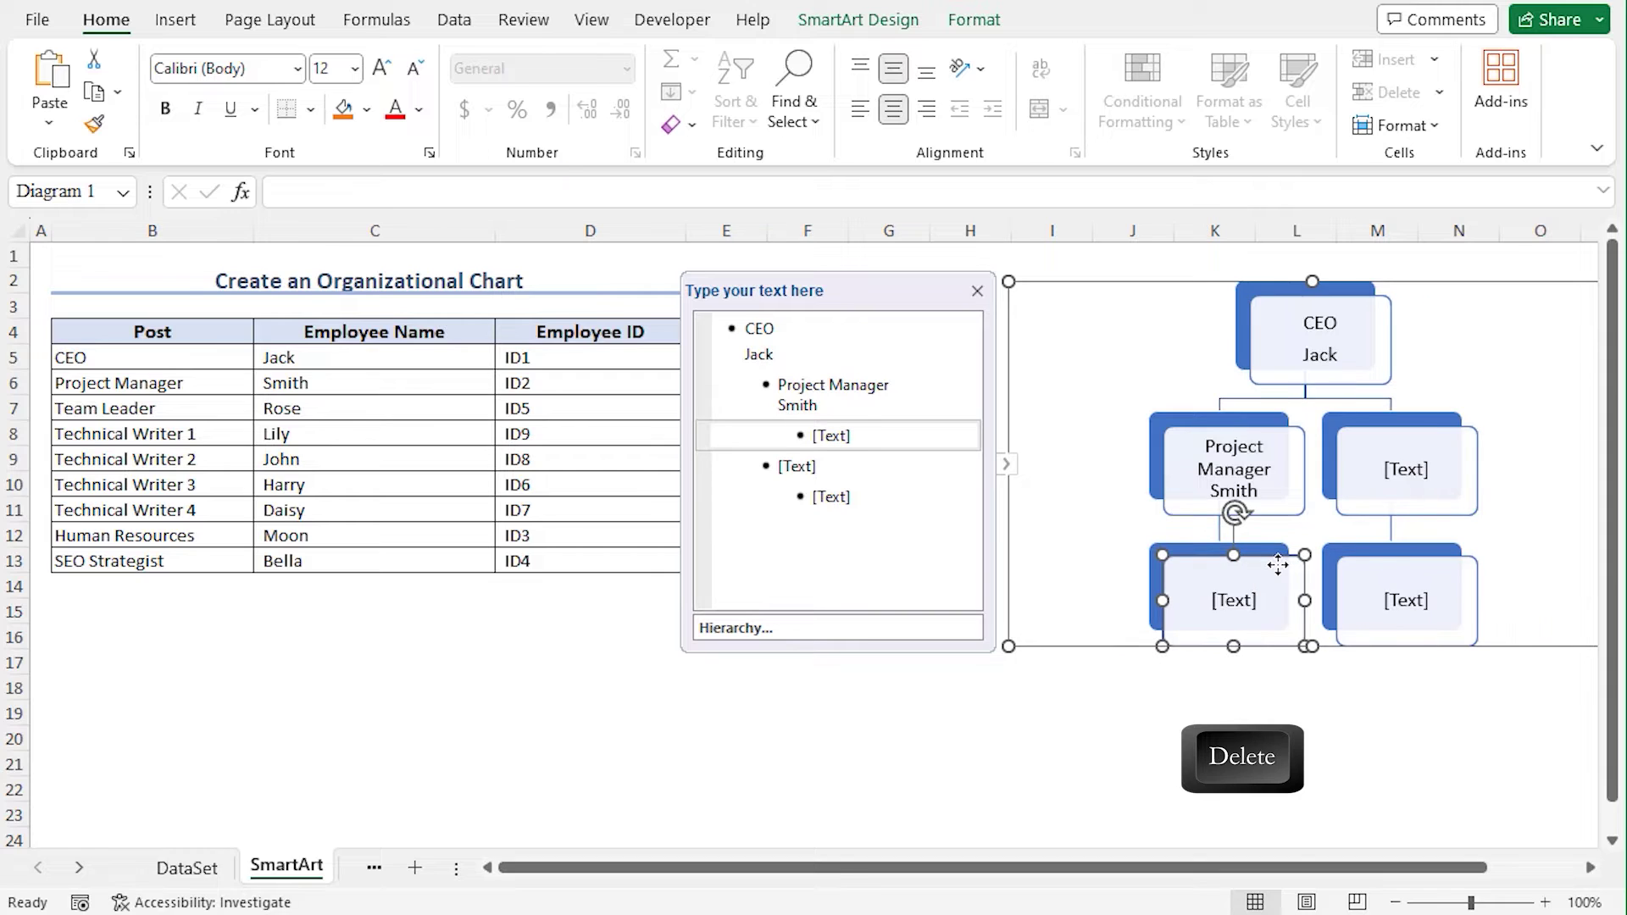
left_click(845, 436)
type("Te")
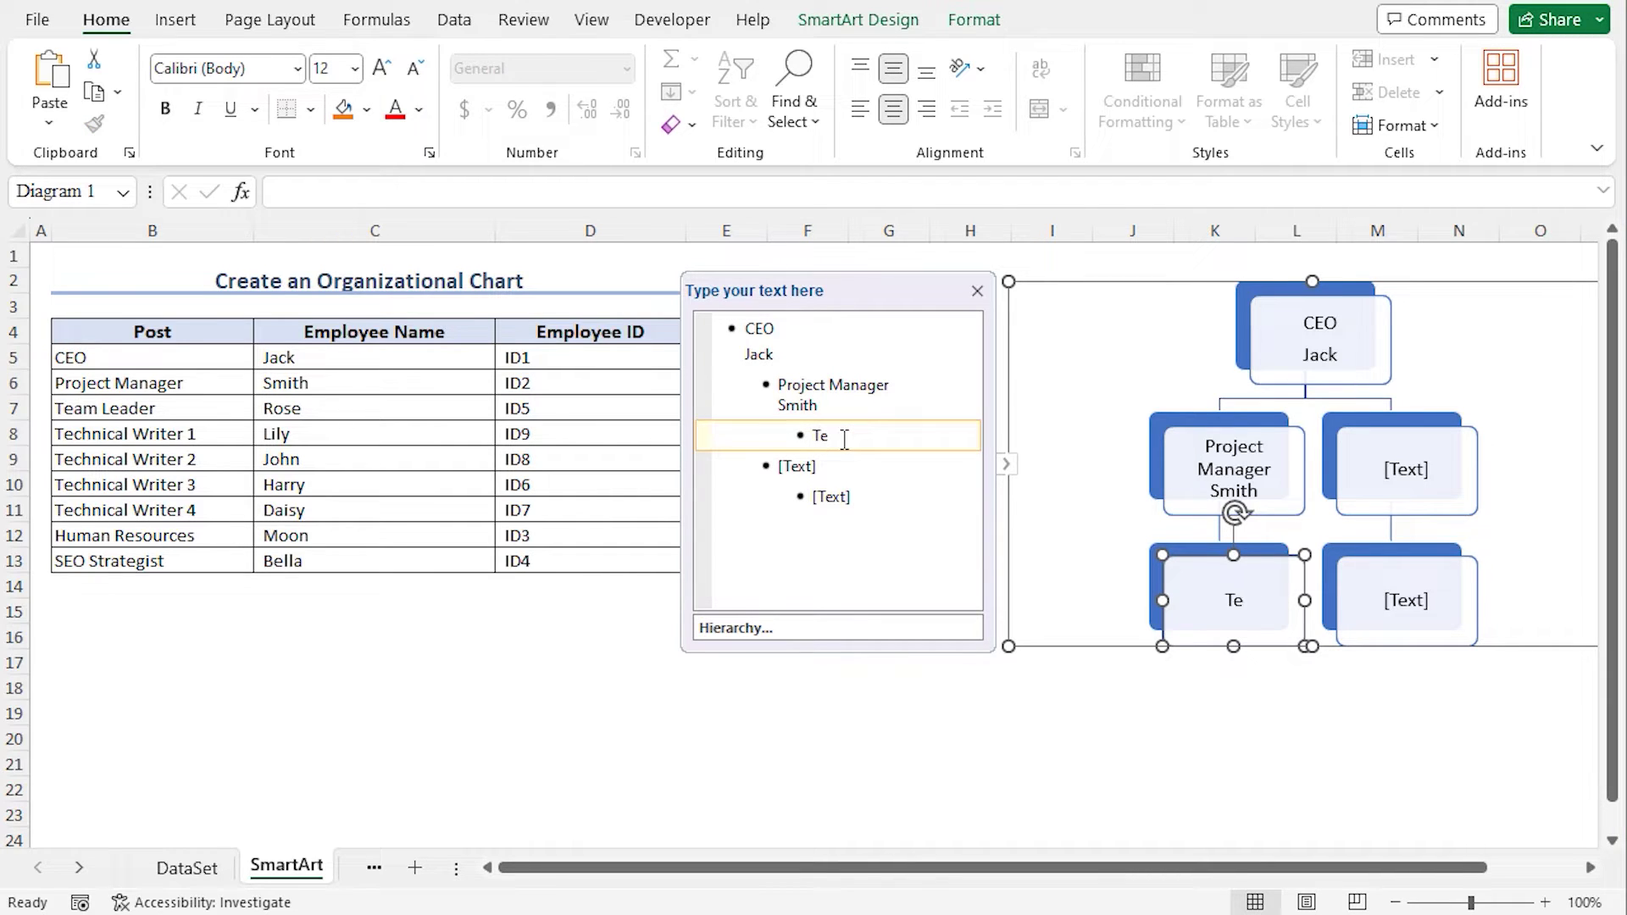
type("am Leader")
key("shift+Return")
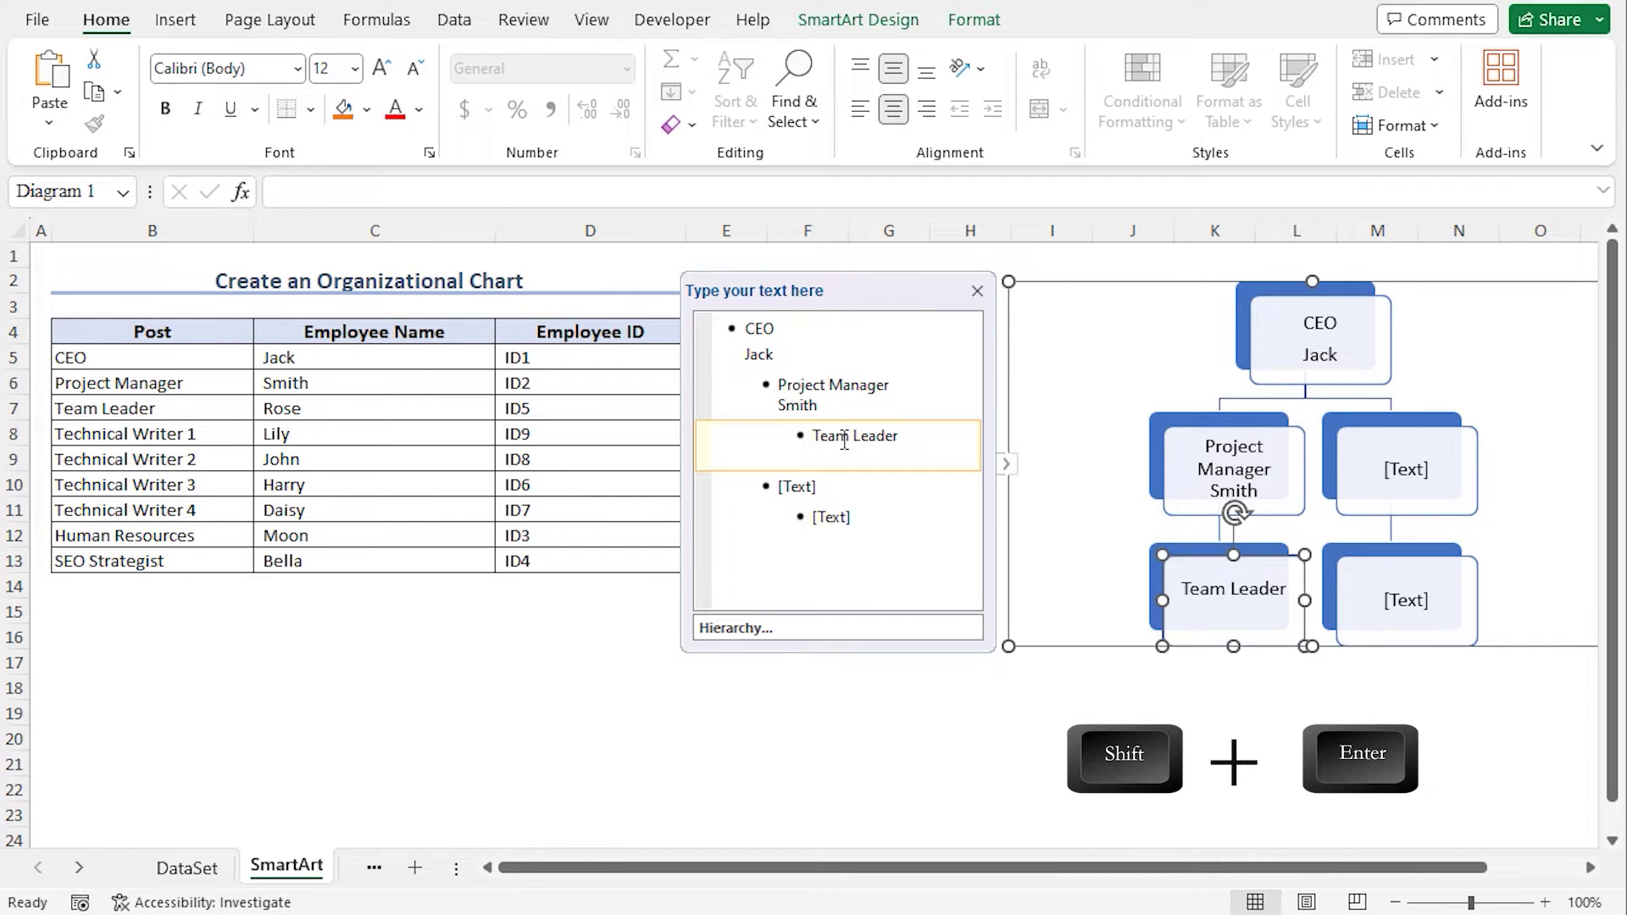
type("Rose")
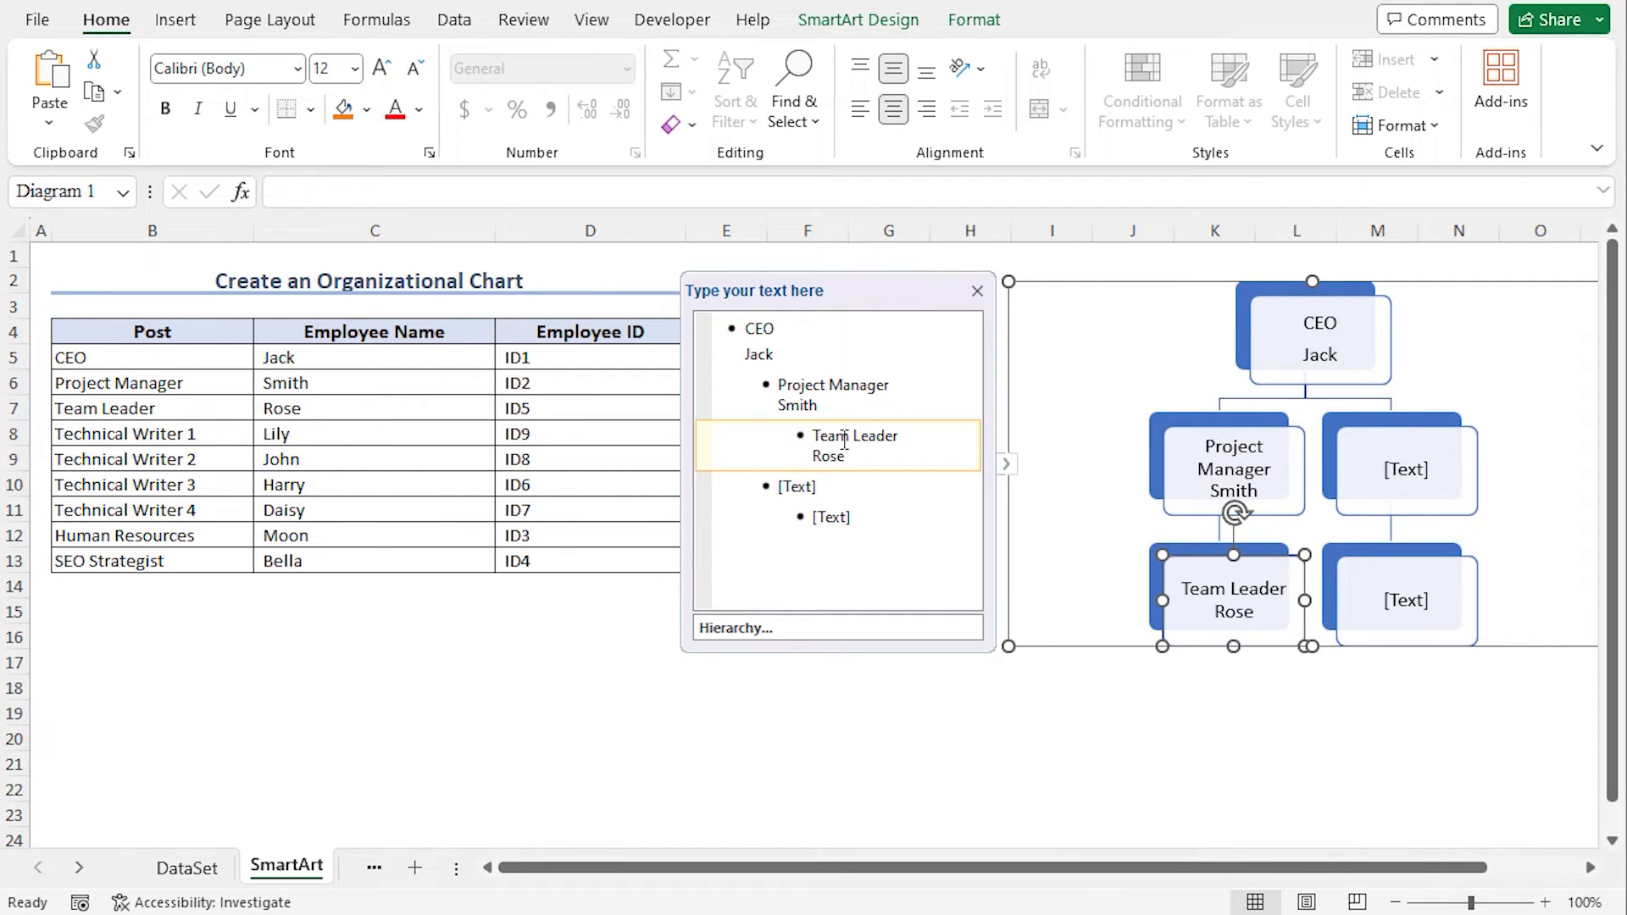
key("Escape")
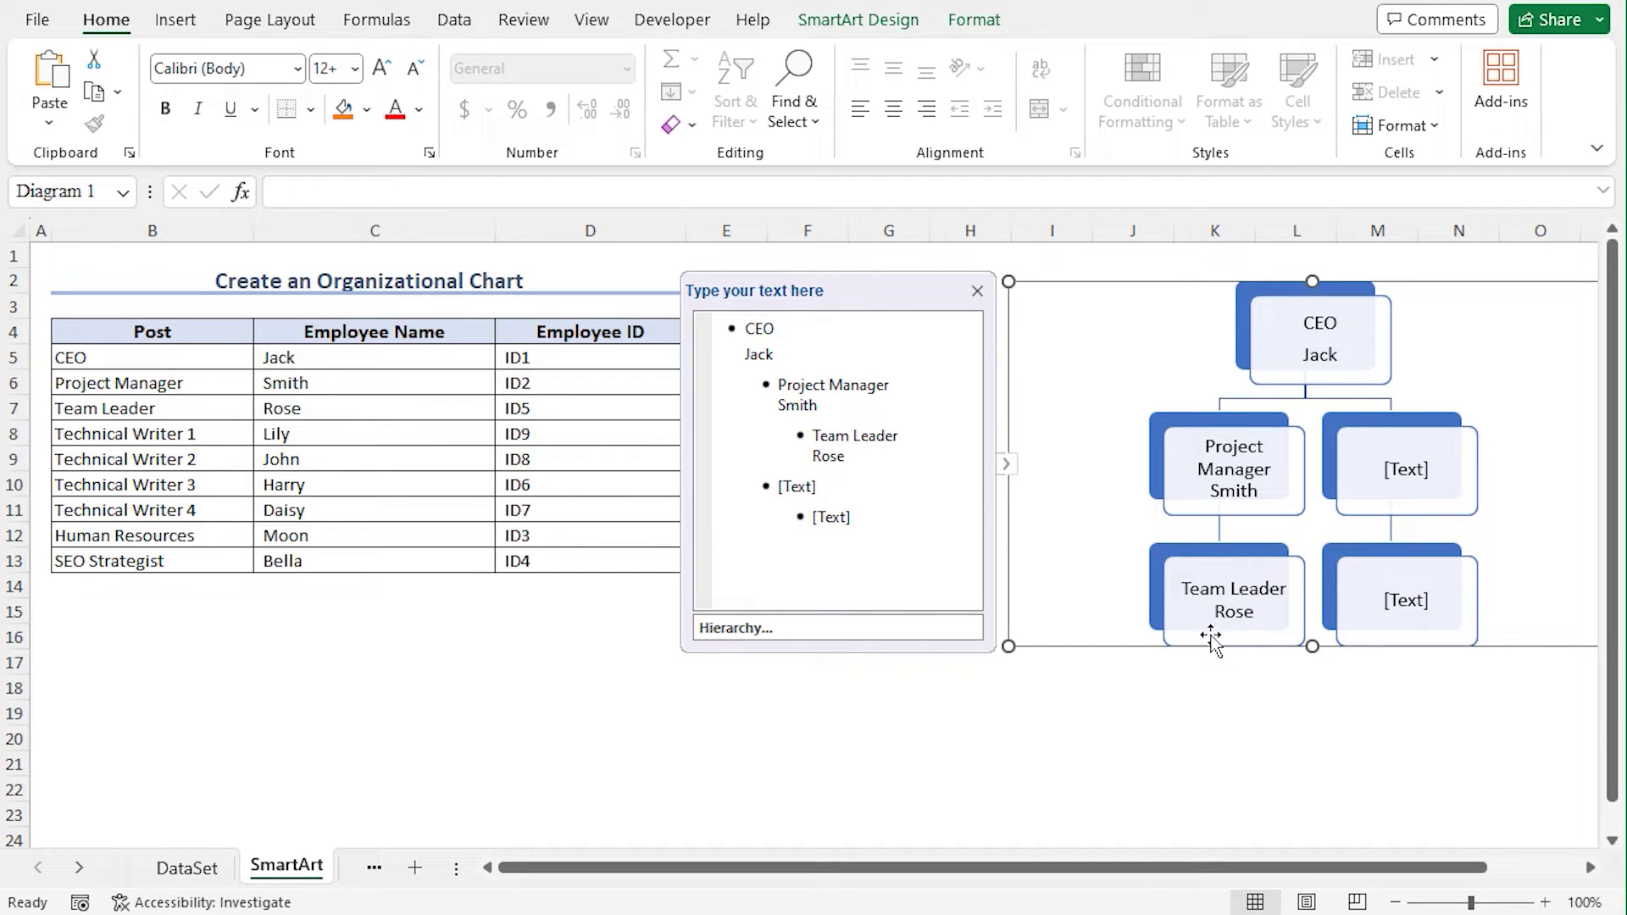
Add two subordinate boxes under Team Leader via the shortcut menu and F4
right_click(1205, 621)
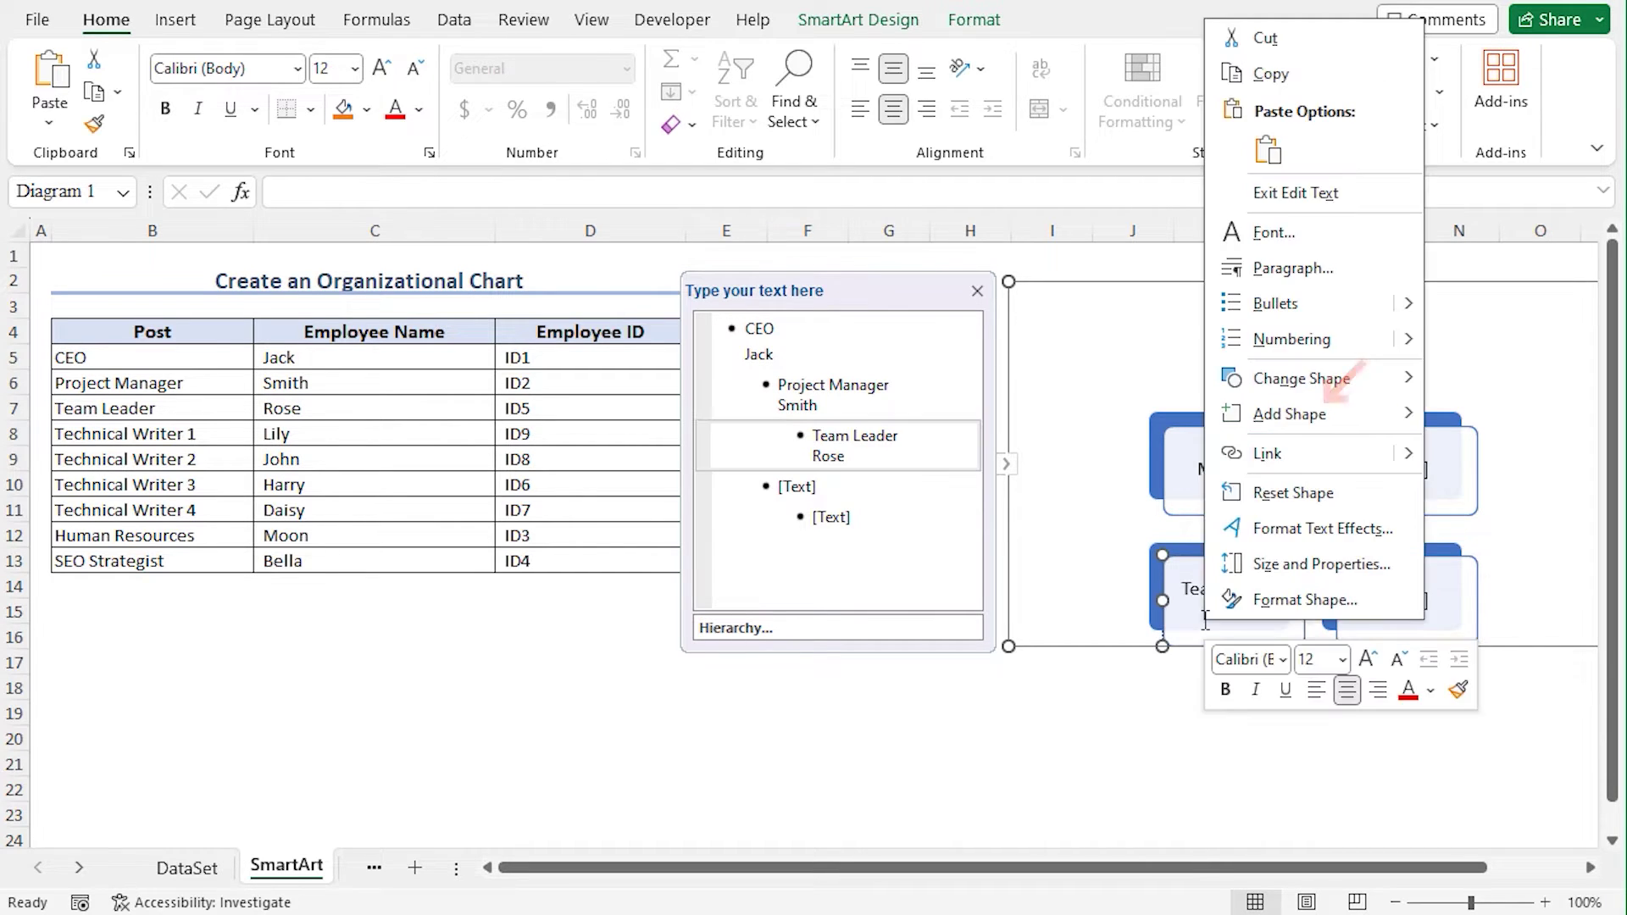
mouse_move(1402, 419)
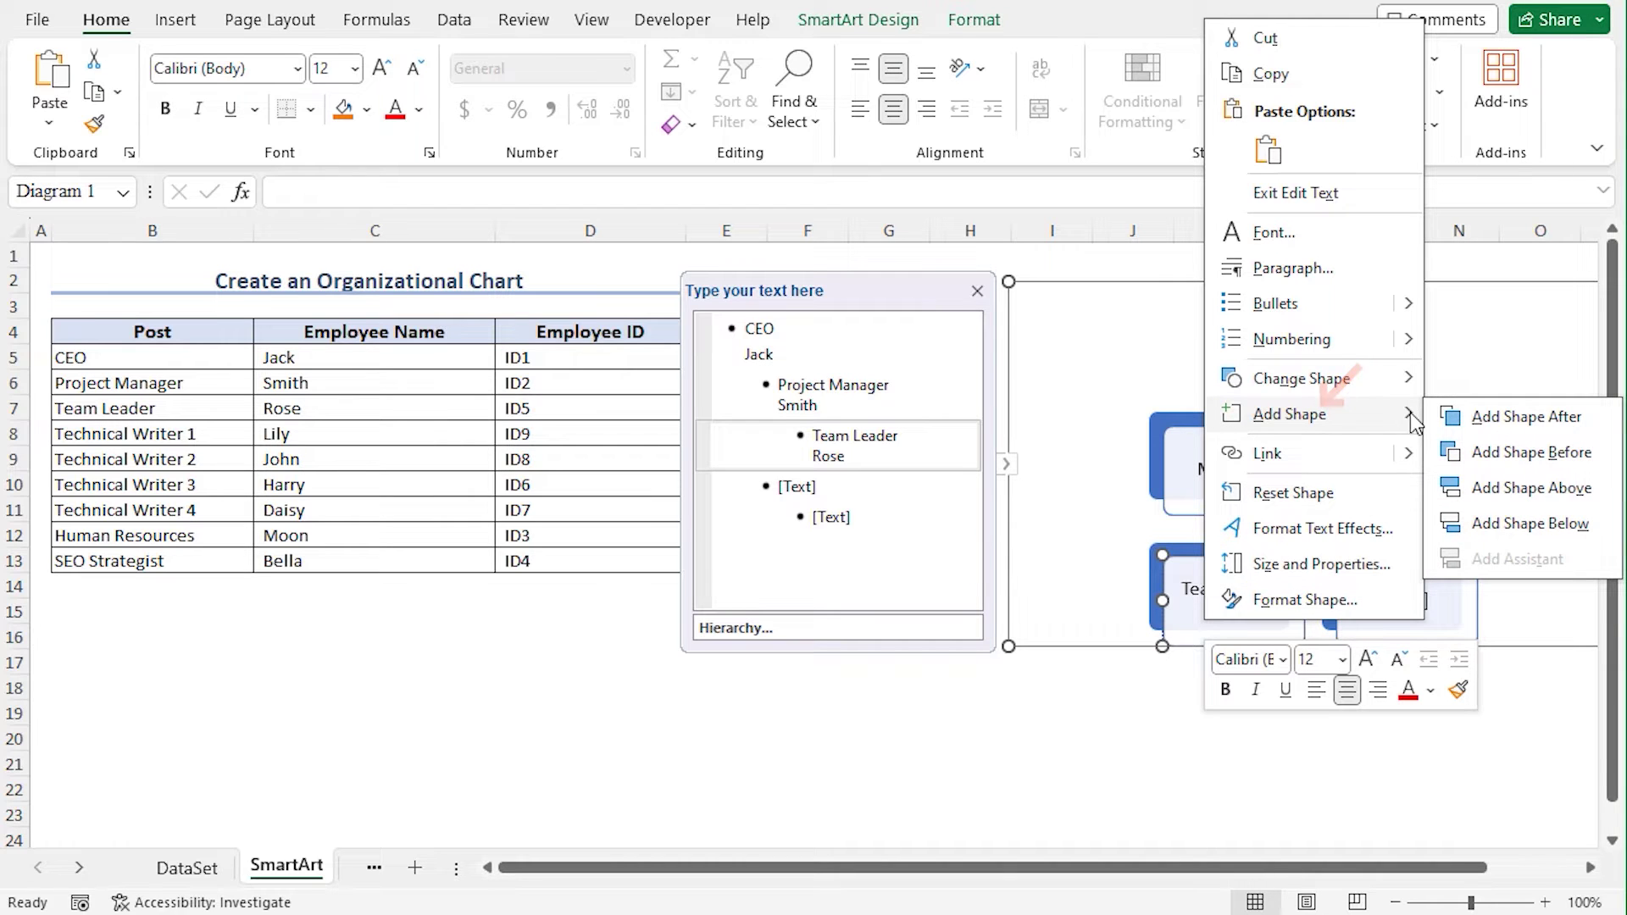
left_click(1529, 525)
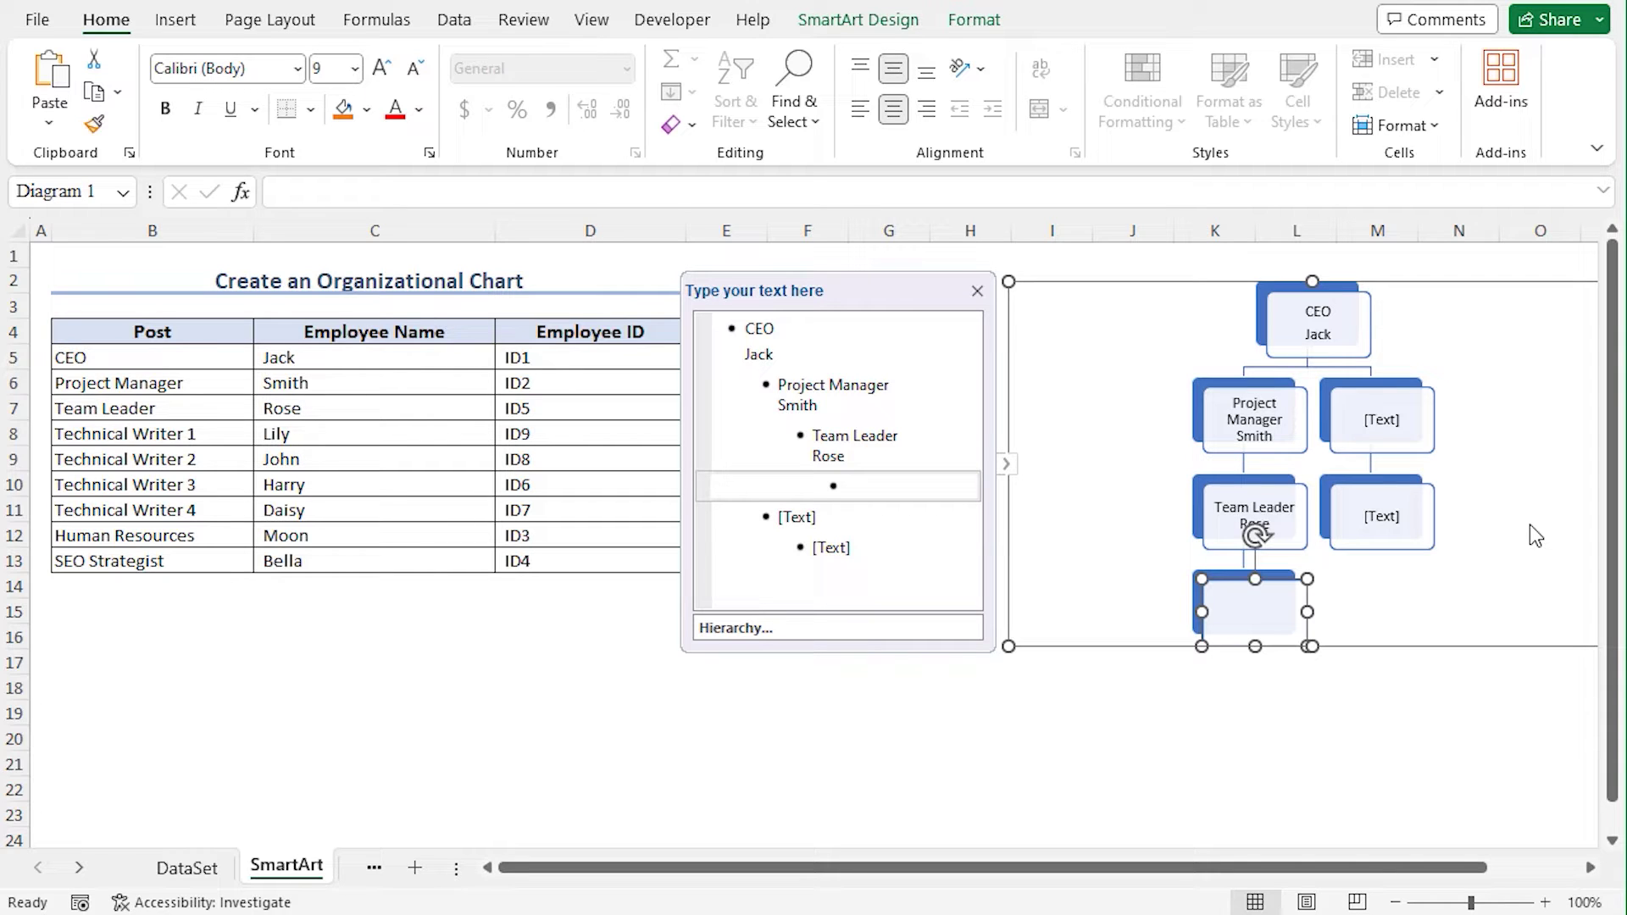
left_click(1263, 513)
key("F4")
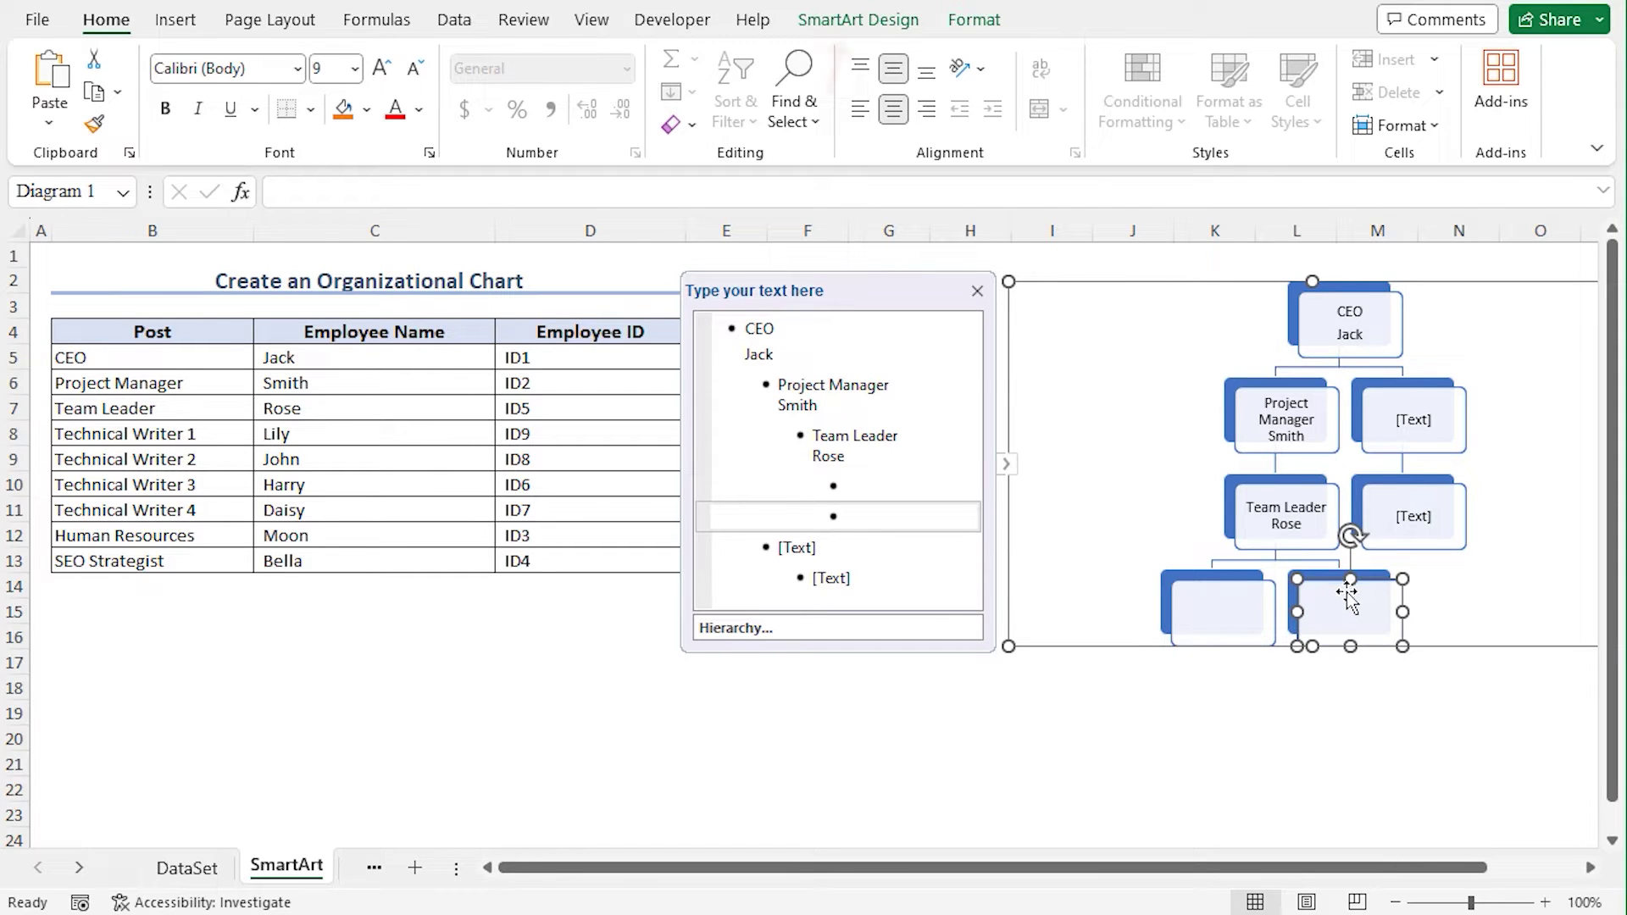
Add the remaining boxes under Team Leader with Add Shape After and new Text Pane bullets
left_click(890, 20)
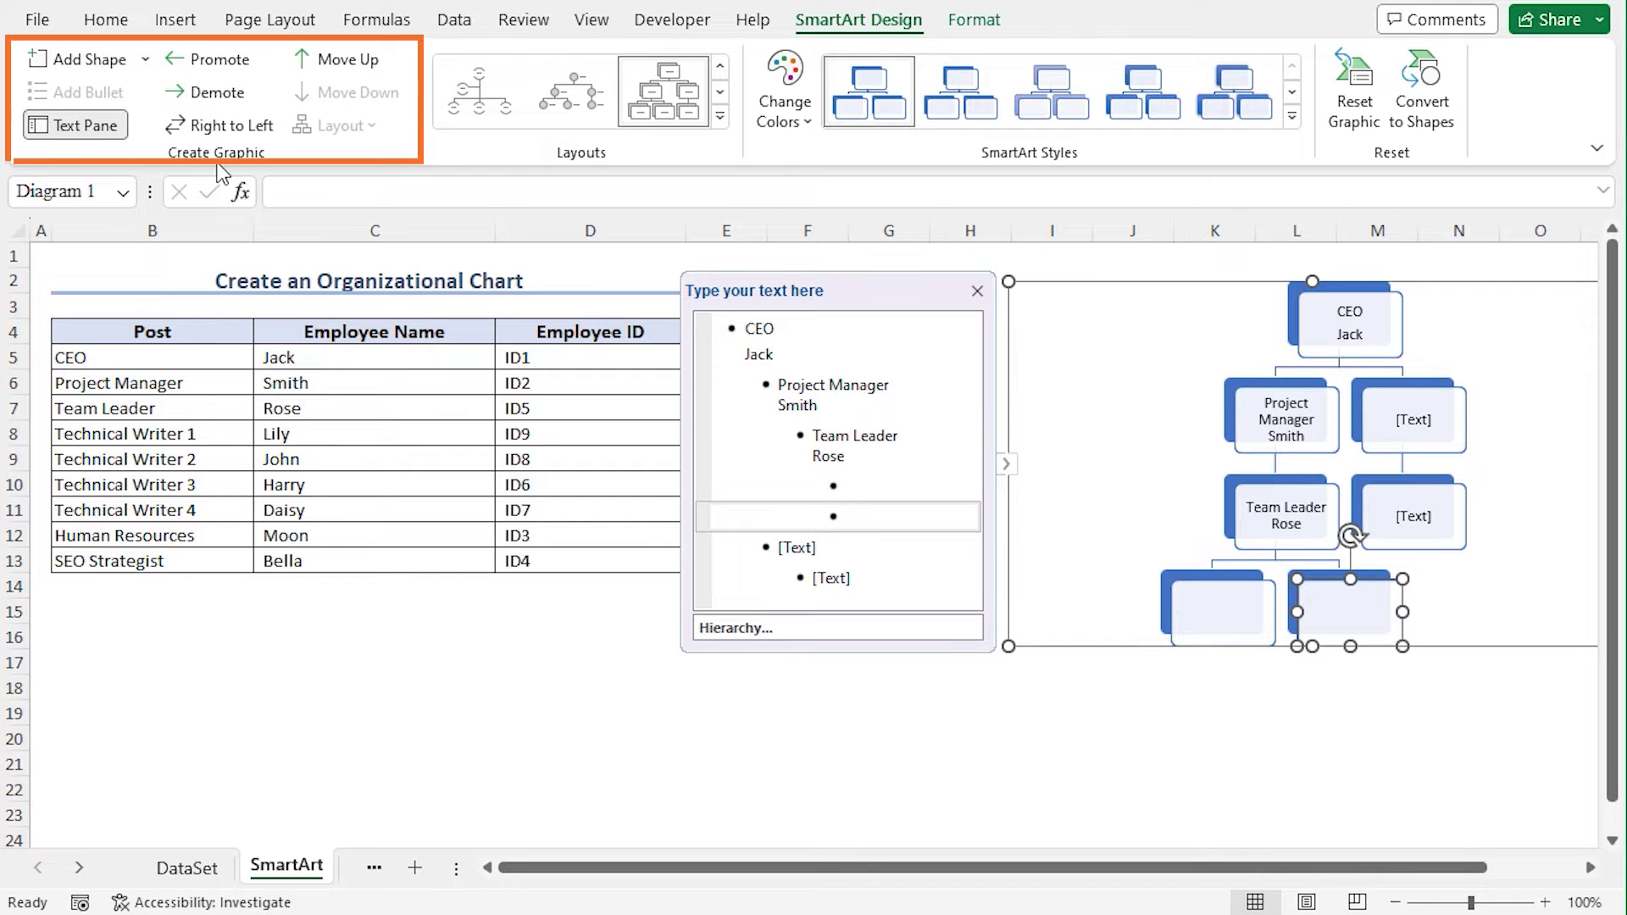
left_click(147, 61)
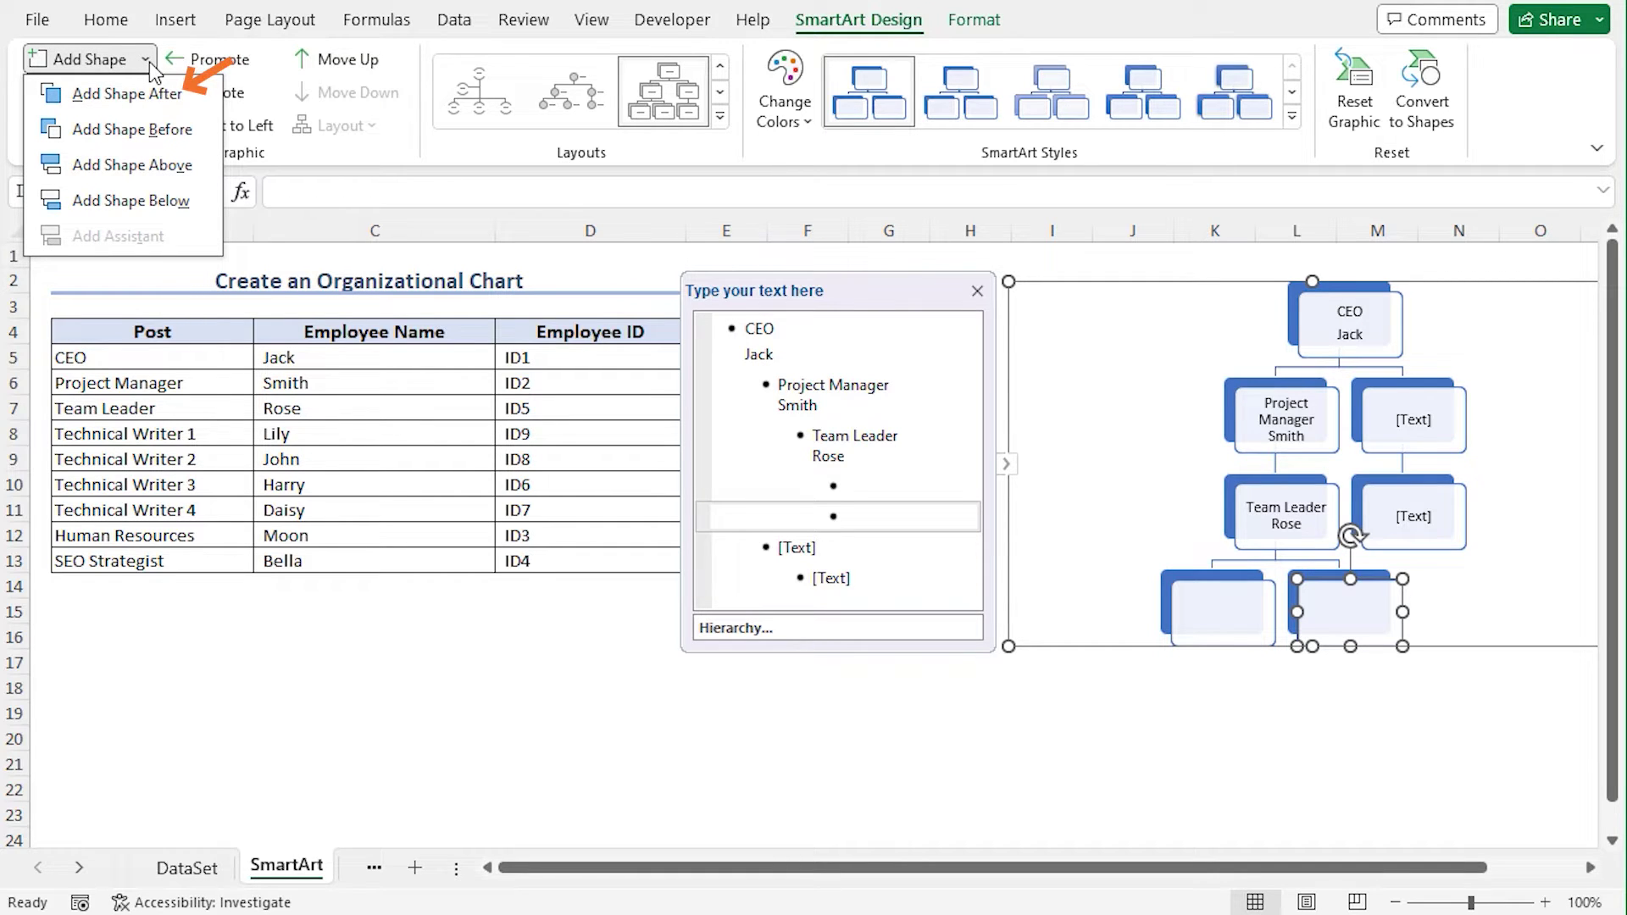
left_click(153, 94)
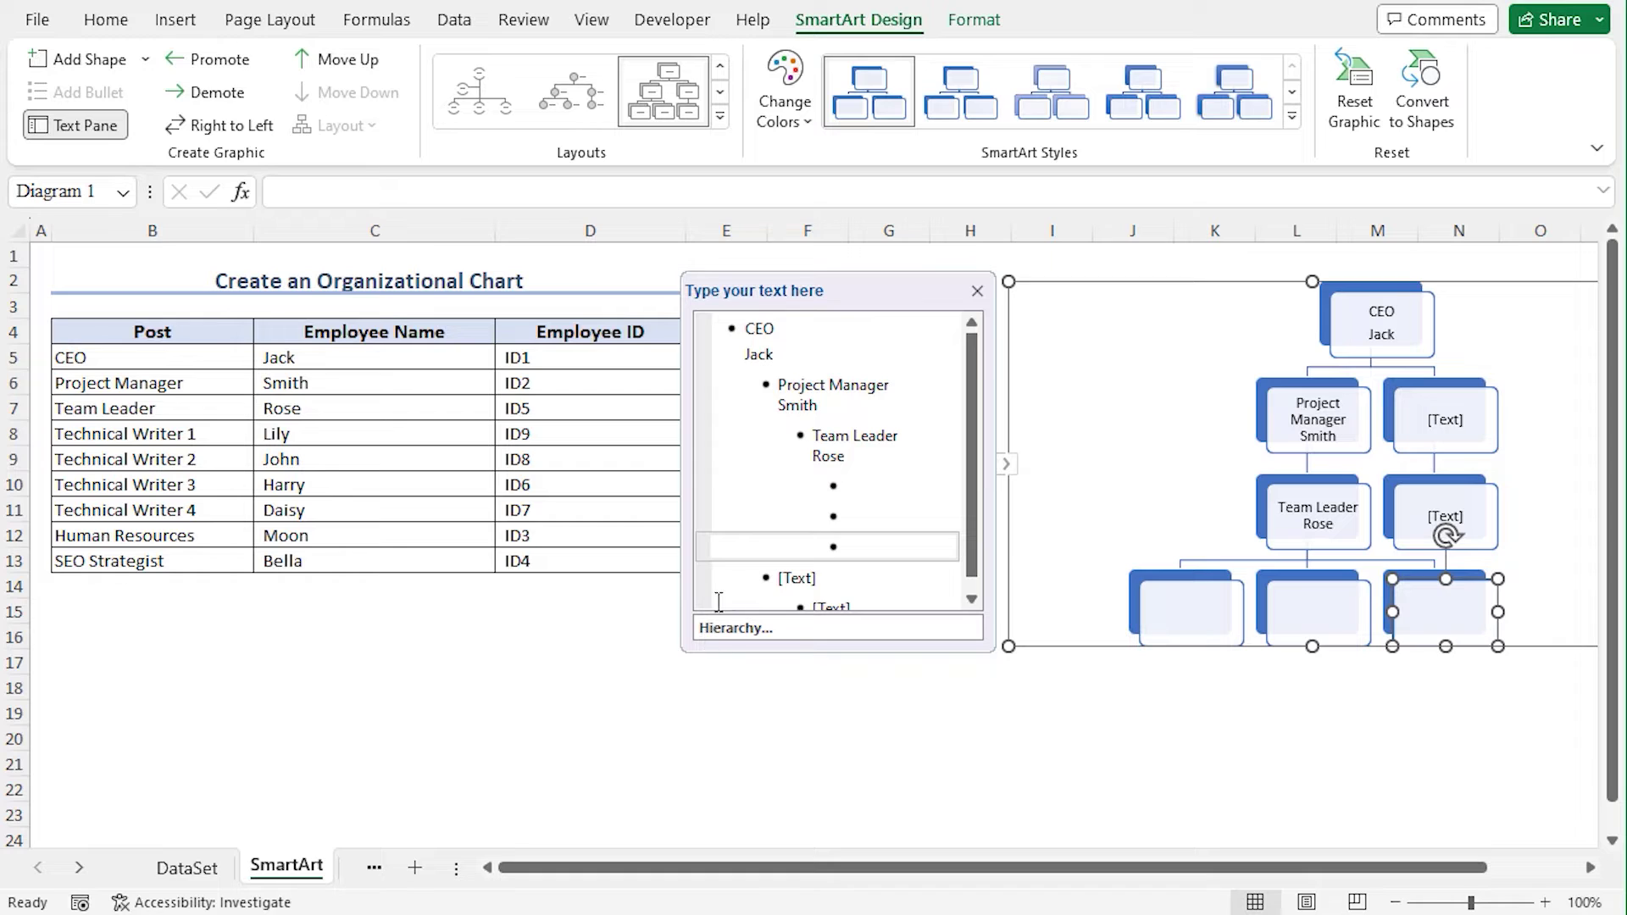
left_click(861, 549)
key("Return")
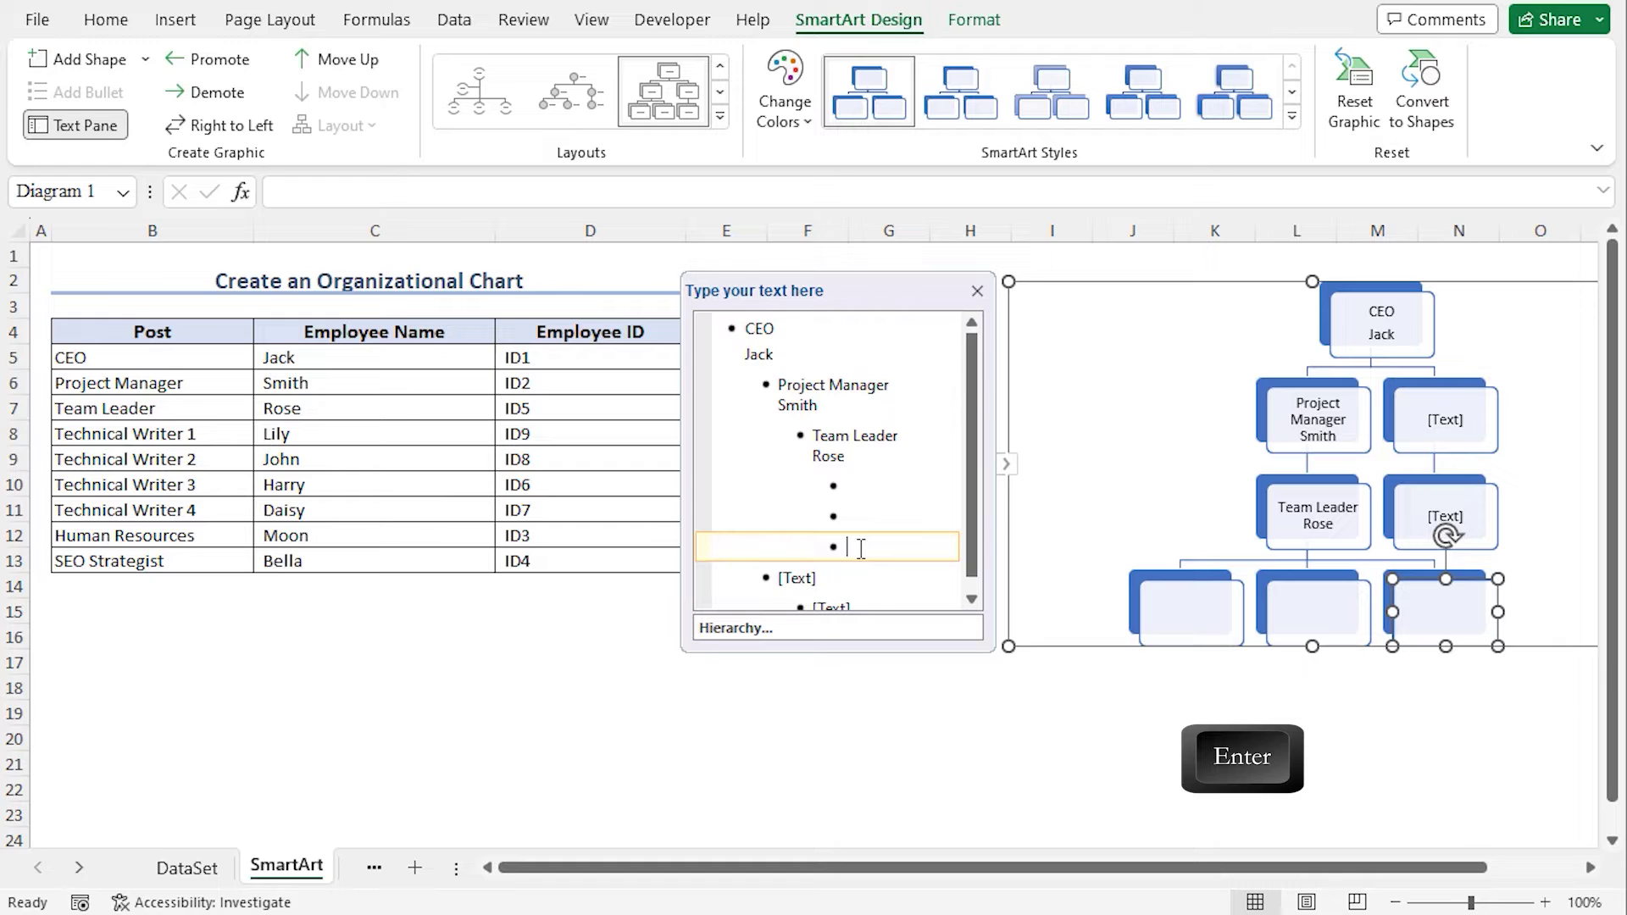
key("Return")
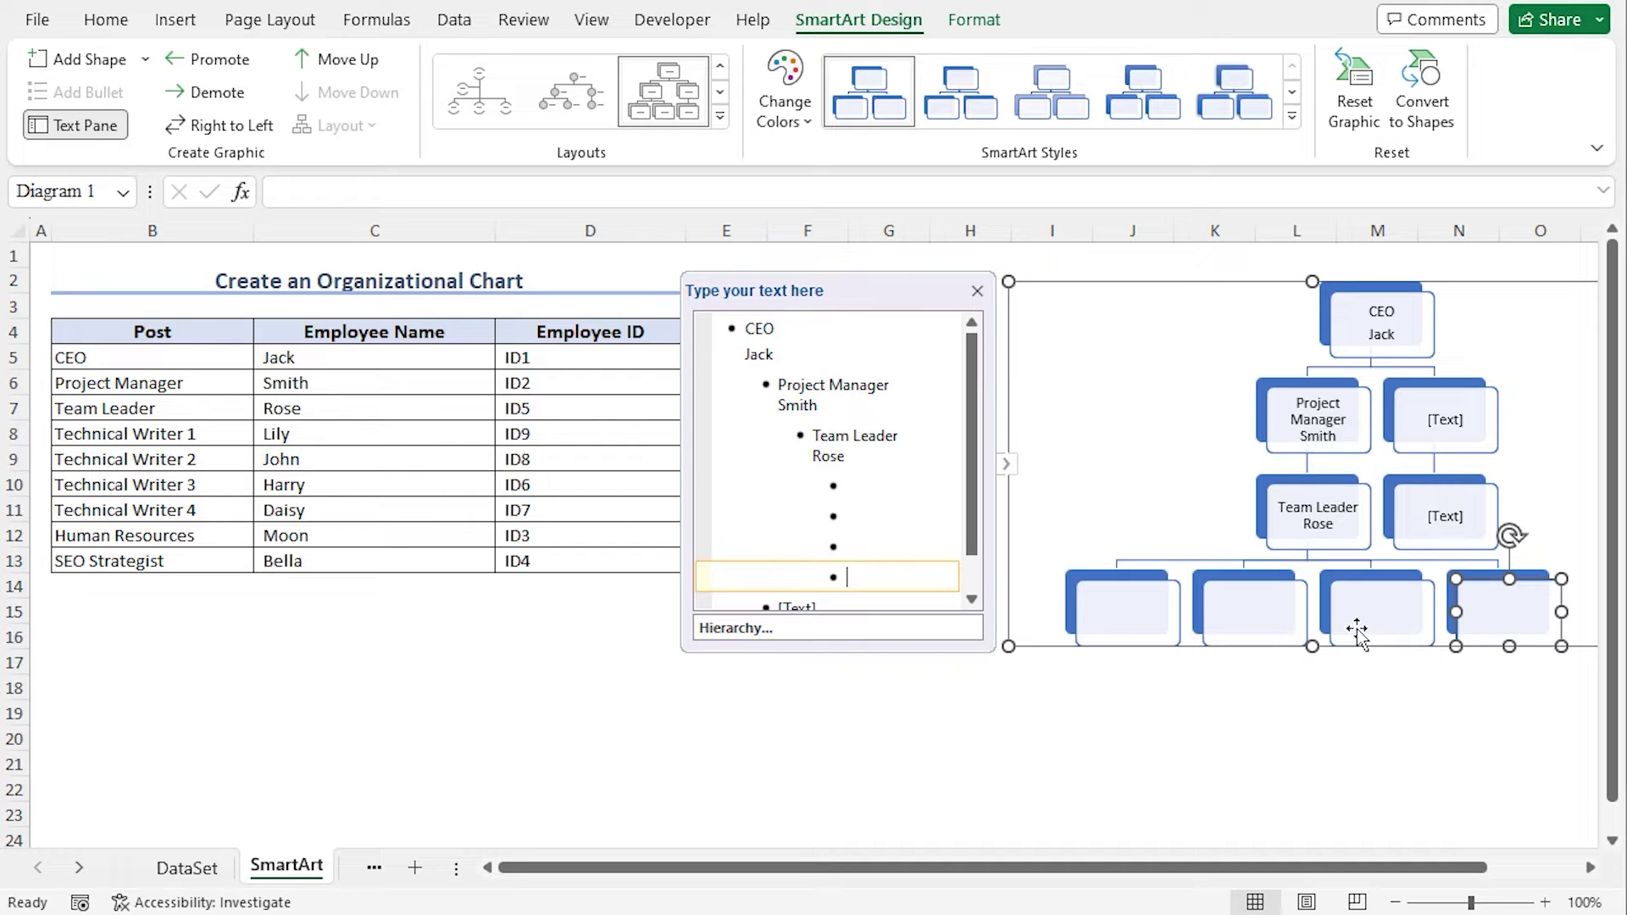
Enter Technical Writer 1 and Technical Writer 2, each with its employee name on a second line
left_click(853, 481)
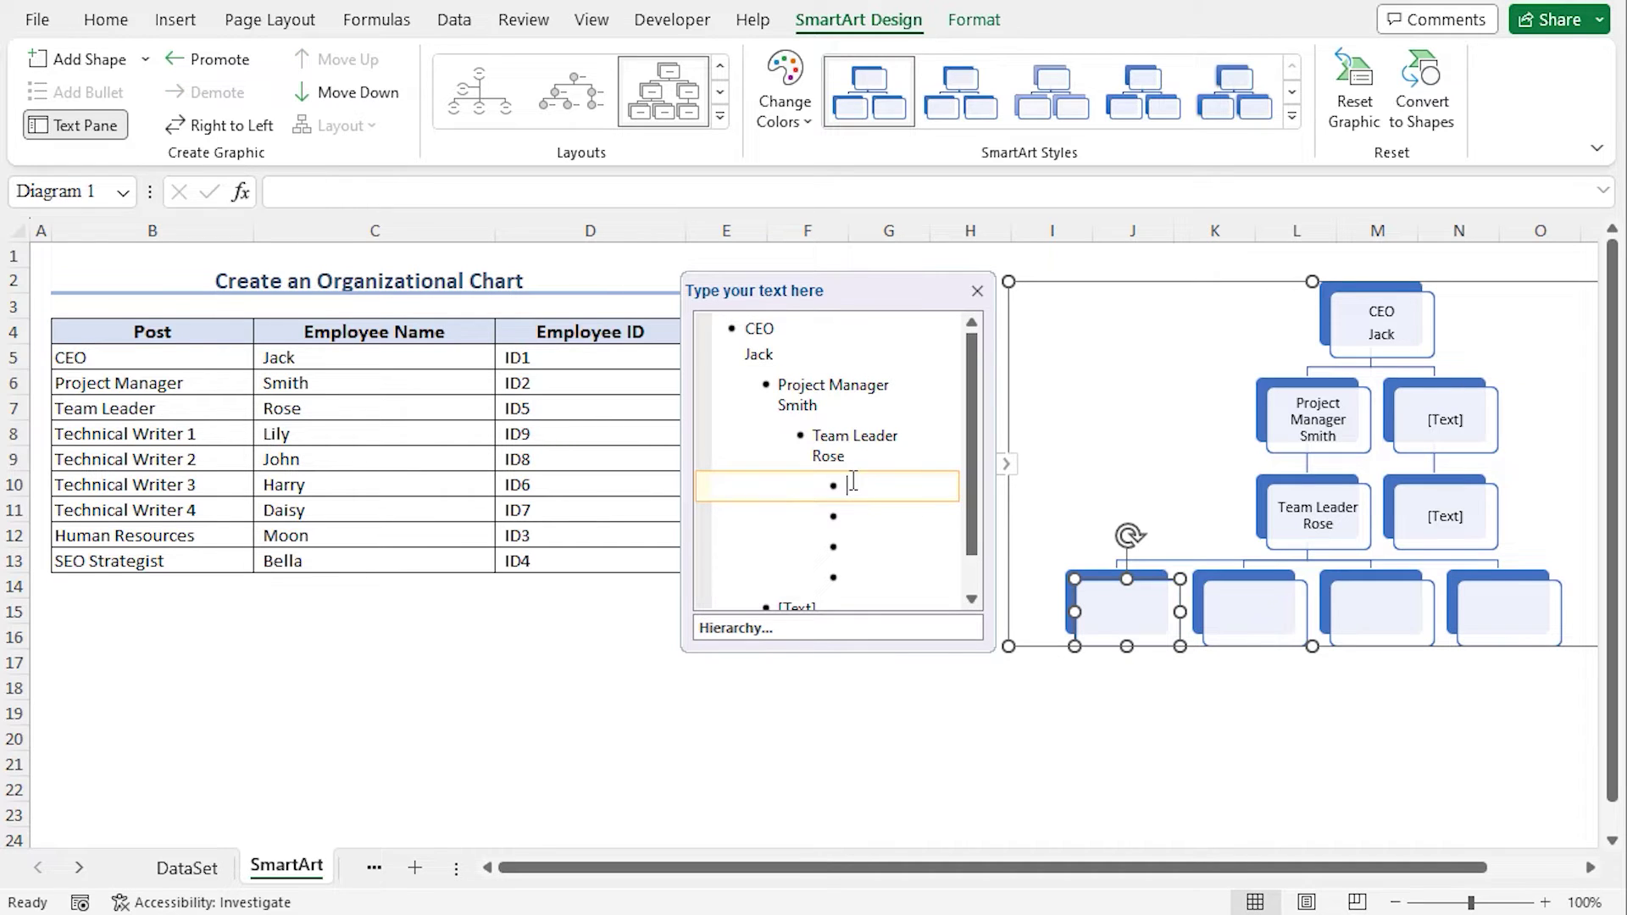
type("Technical Writ")
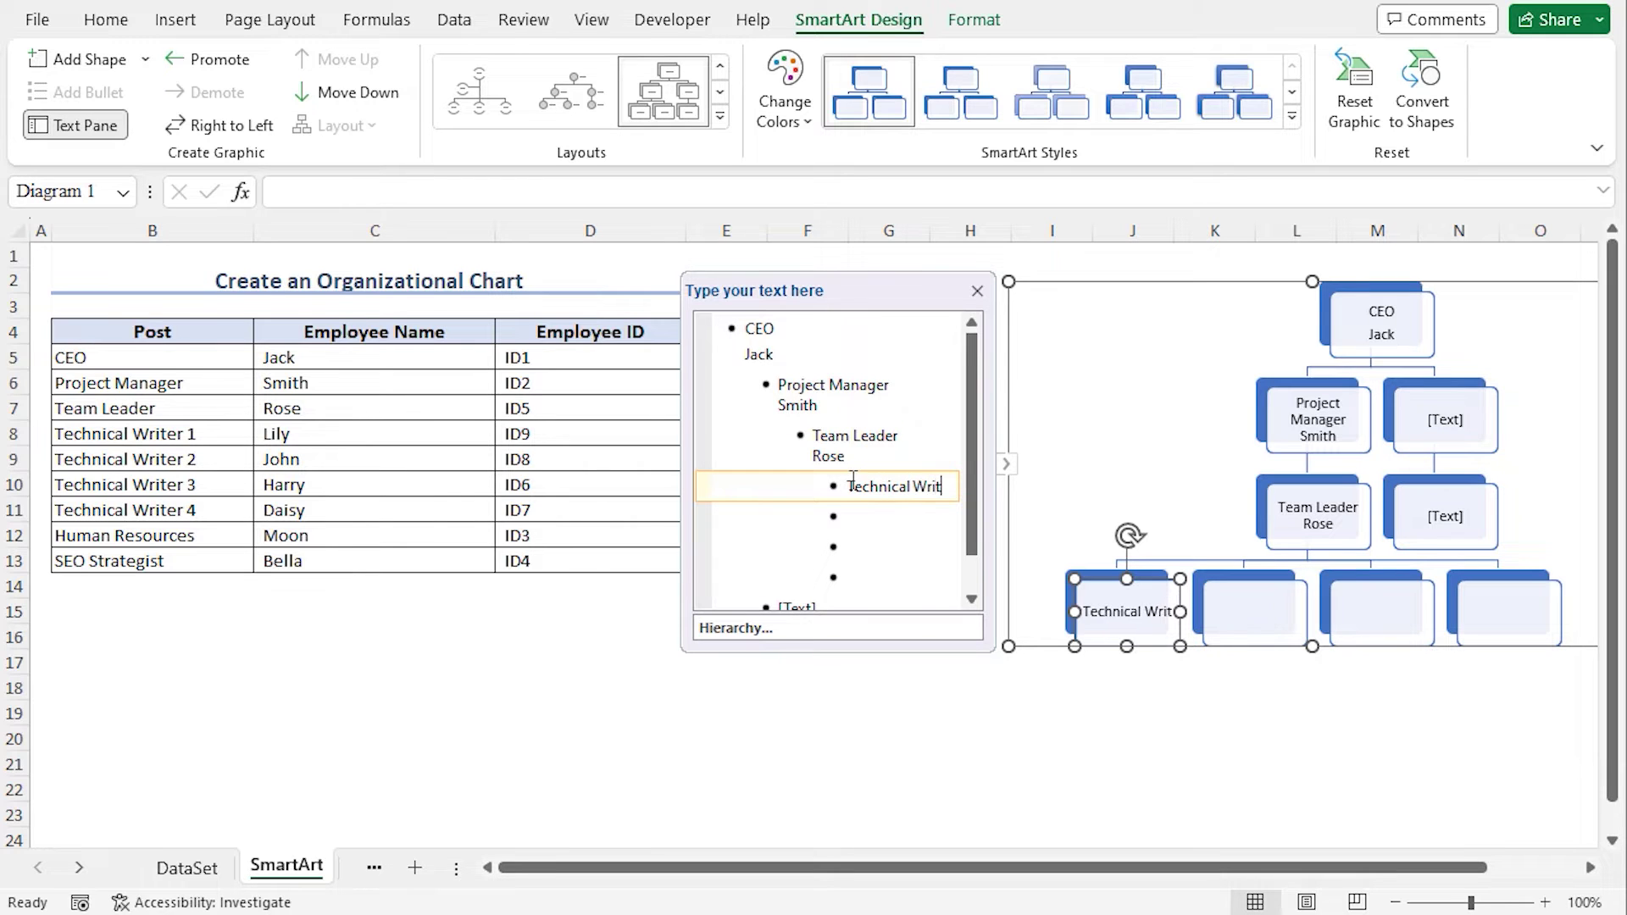
type("er 1")
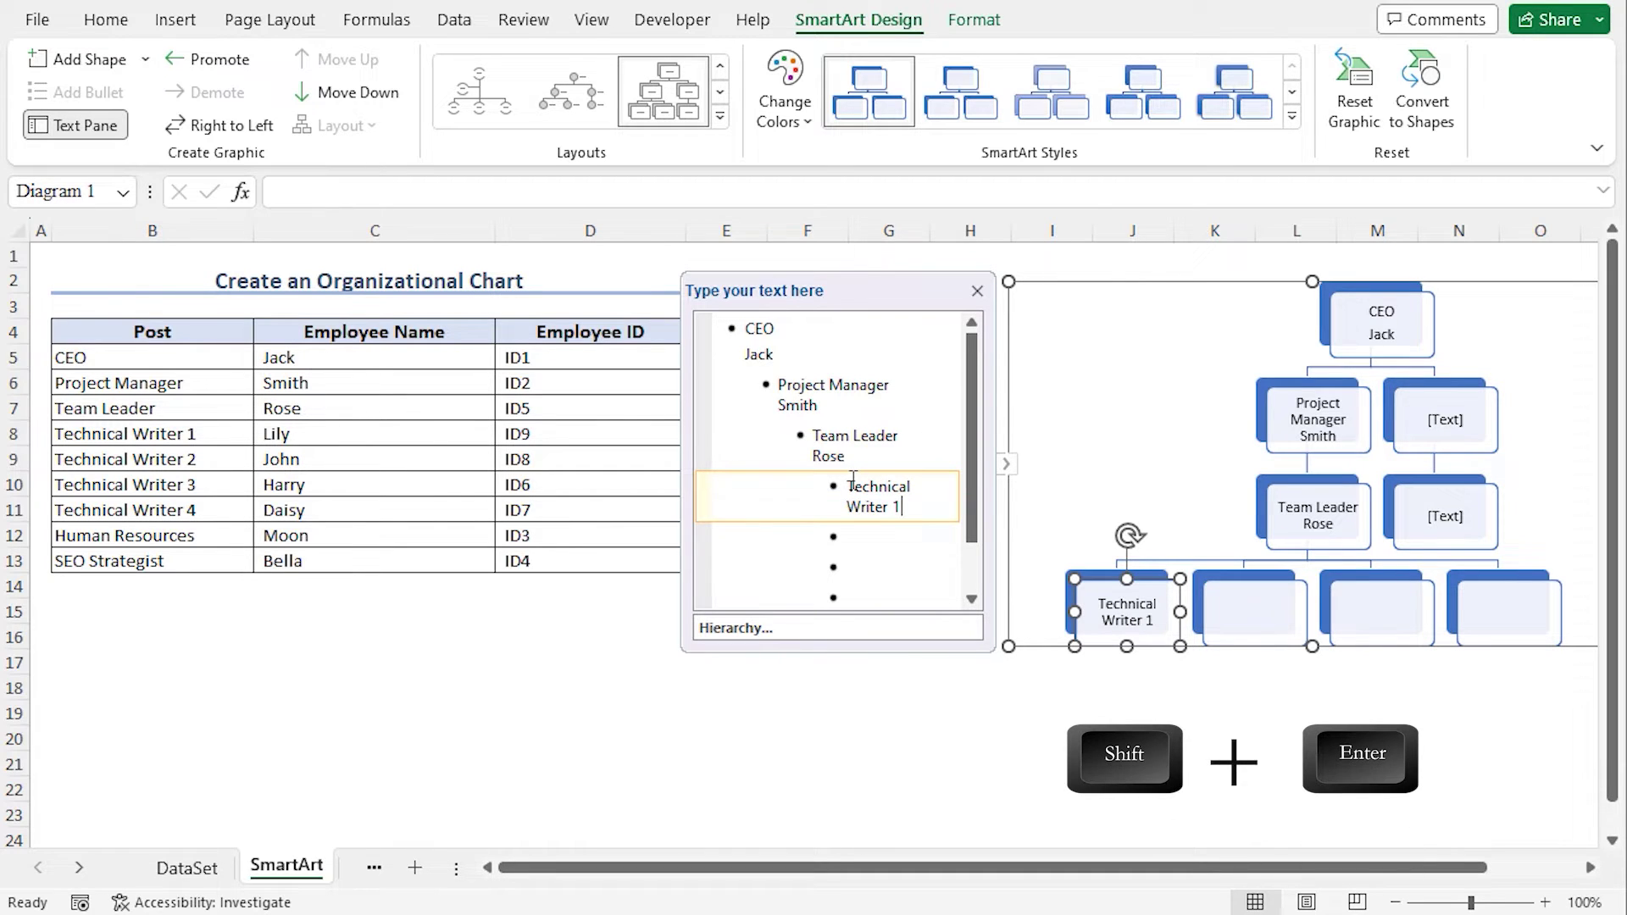
key("shift+Return")
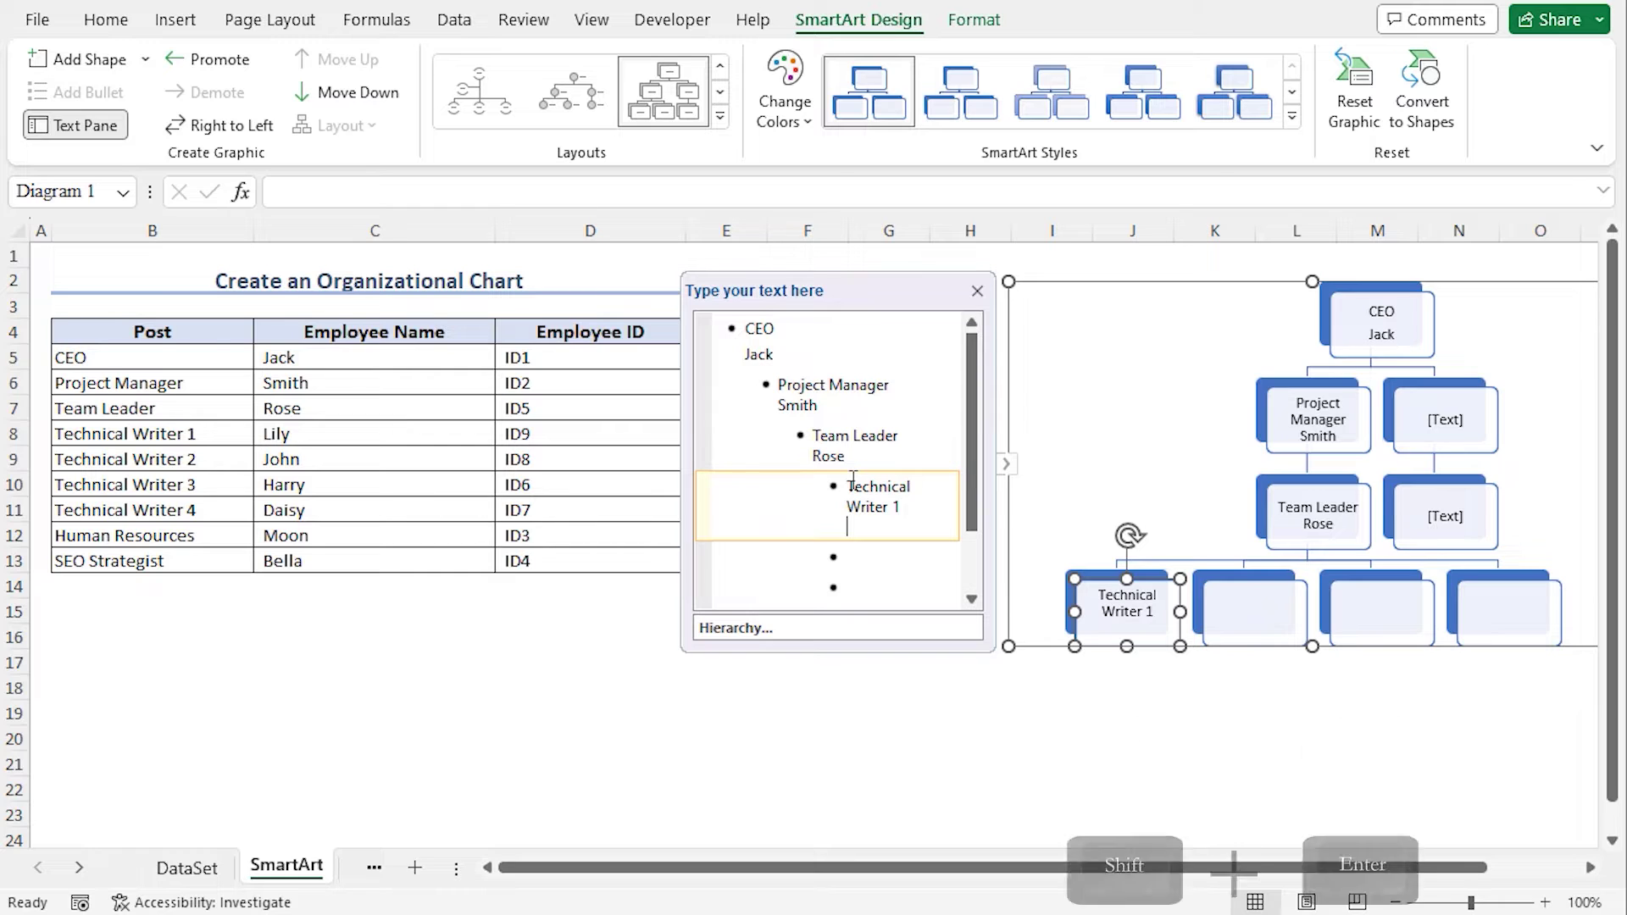
type("Lily")
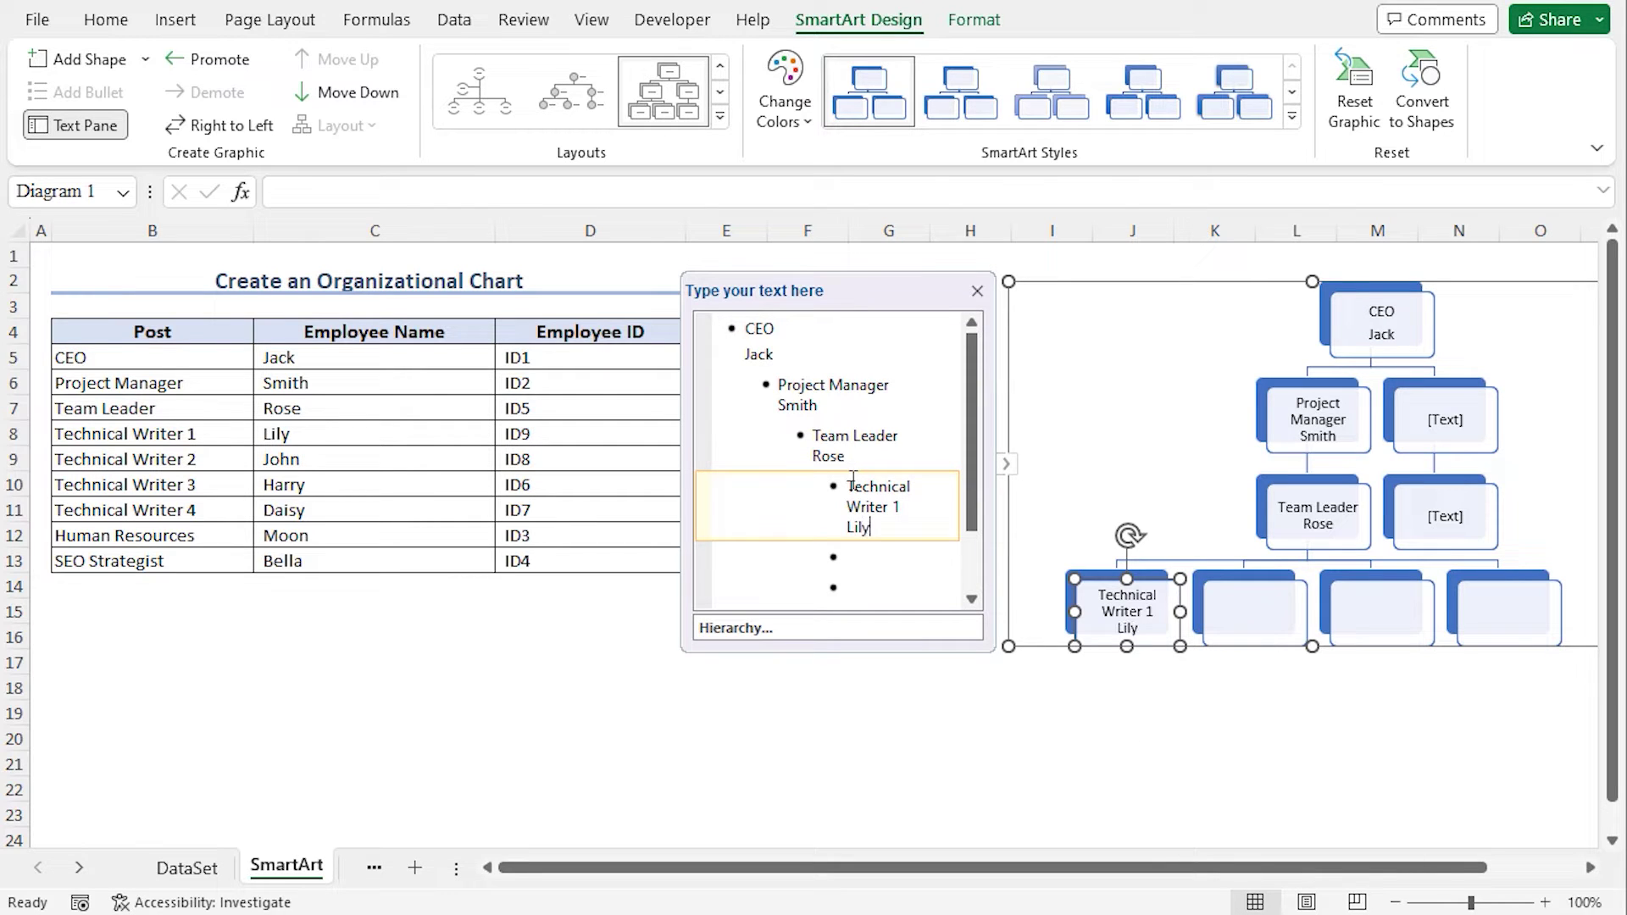
left_click(861, 559)
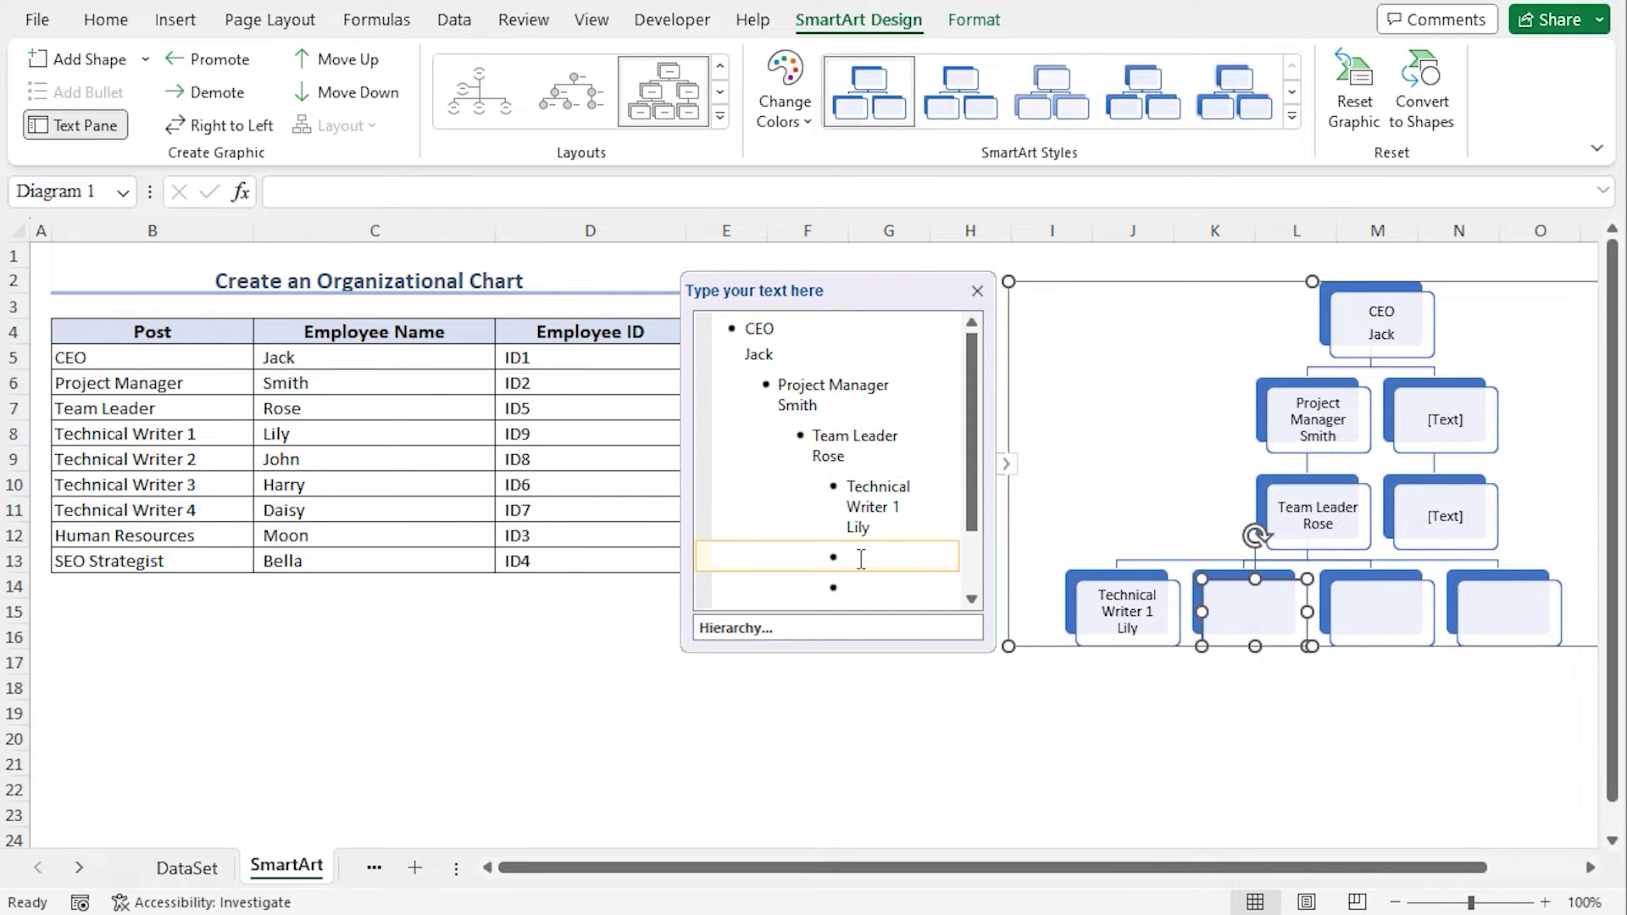
type("Technical Writer 2")
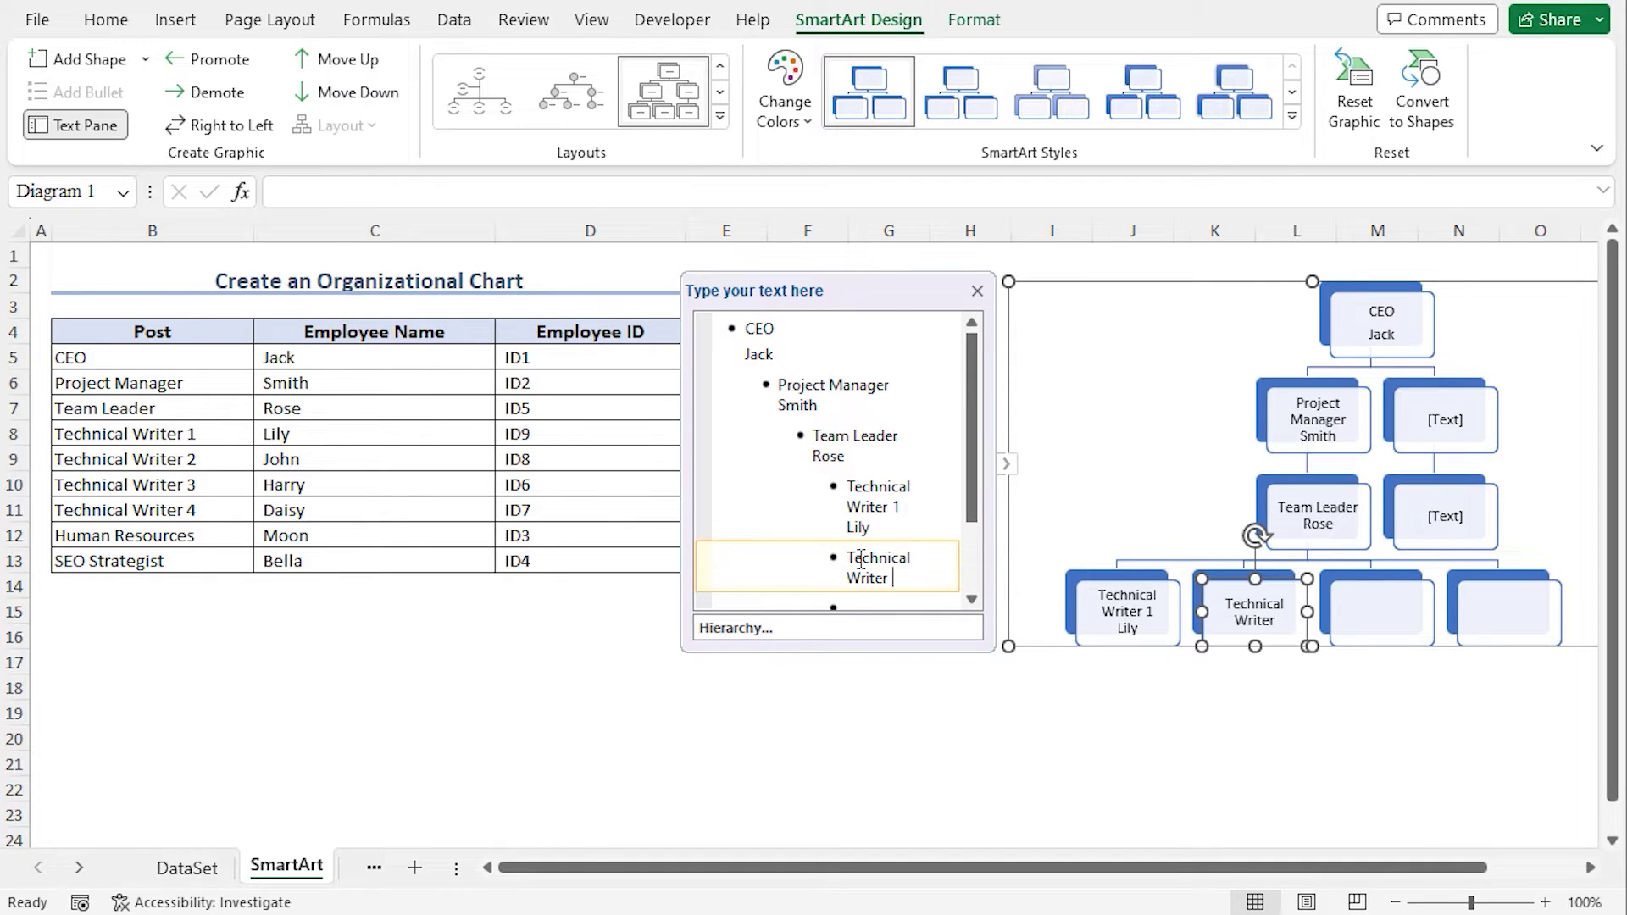
key("shift+Return")
key("shift+Return")
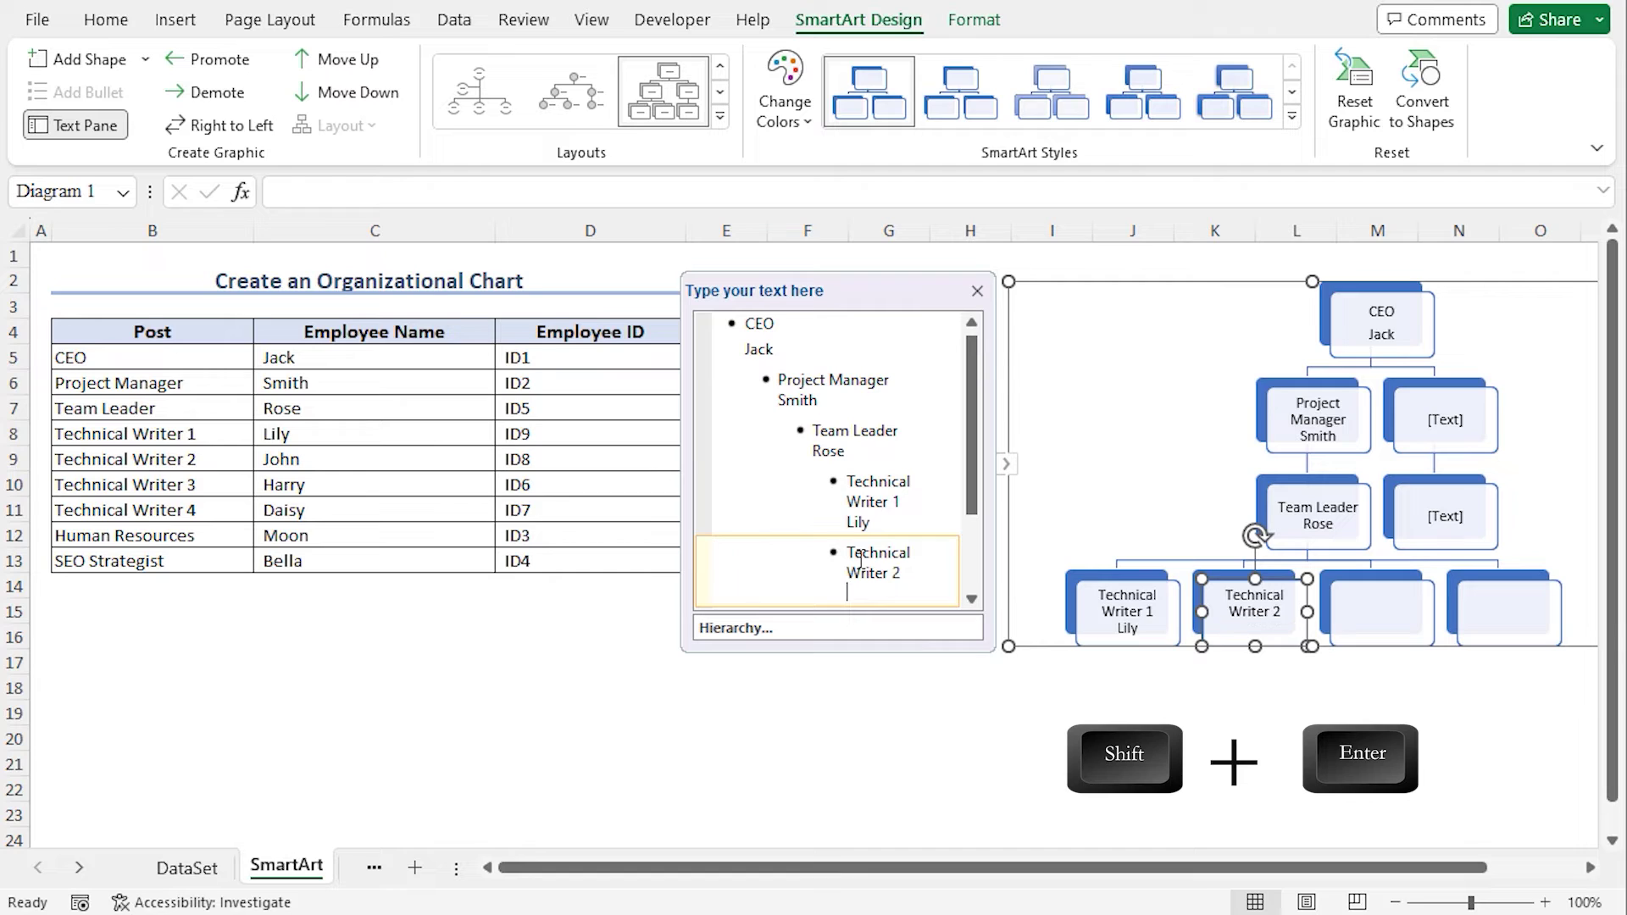
type("John")
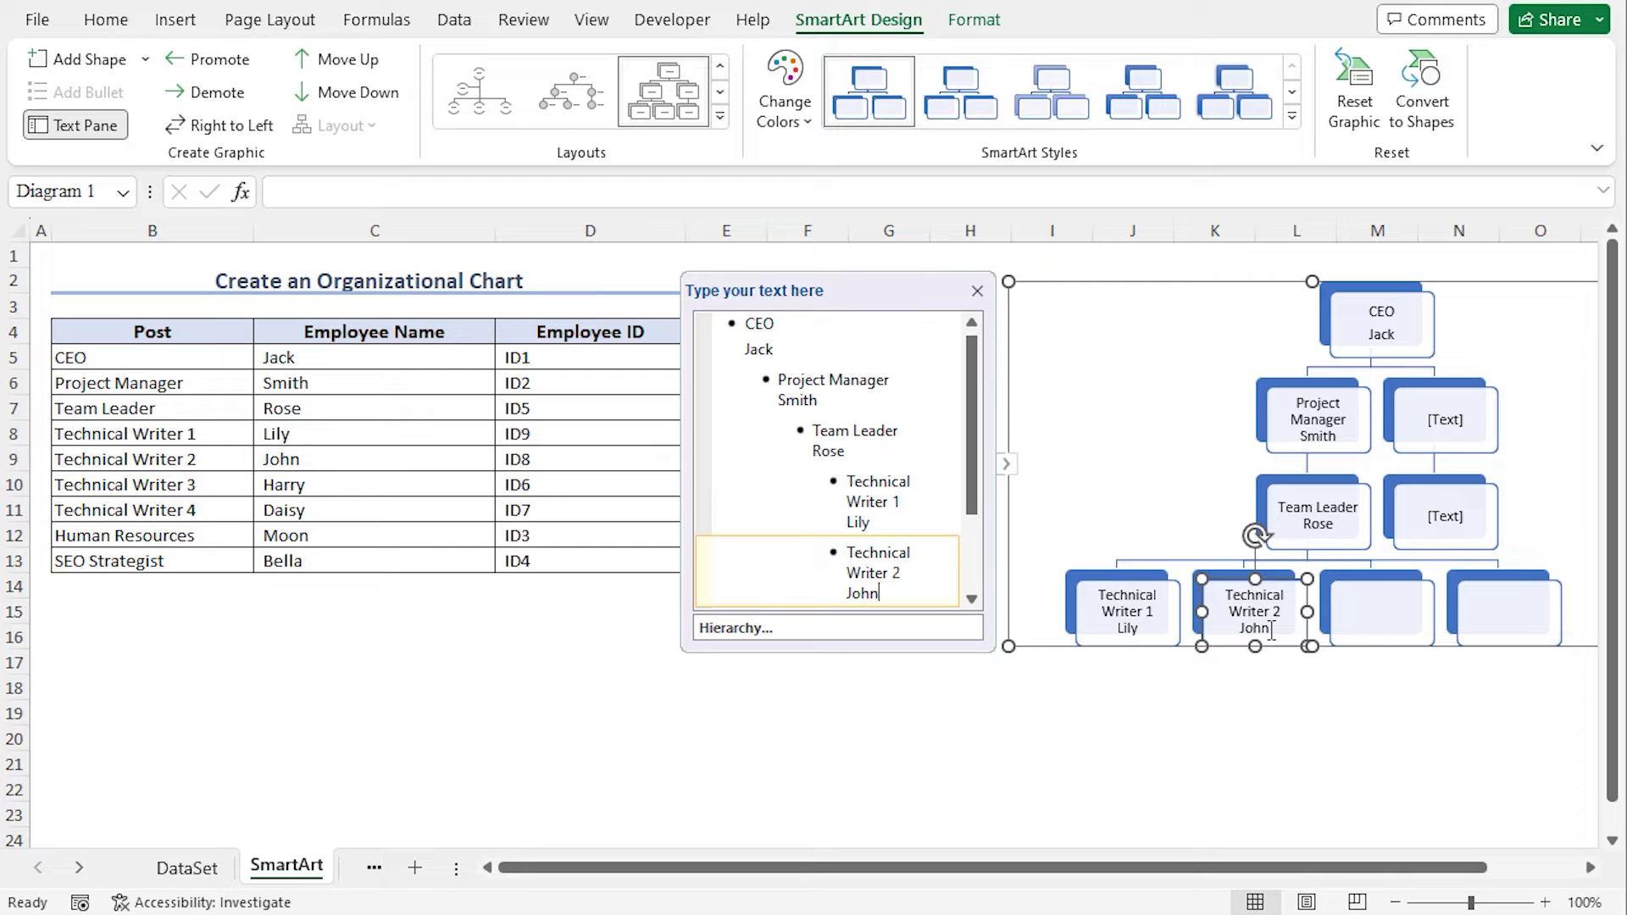
Enter Technical Writer 3 and Technical Writer 4, each with its employee name on a second line
scroll(887, 490, "down", 2)
left_click(861, 501)
type("T")
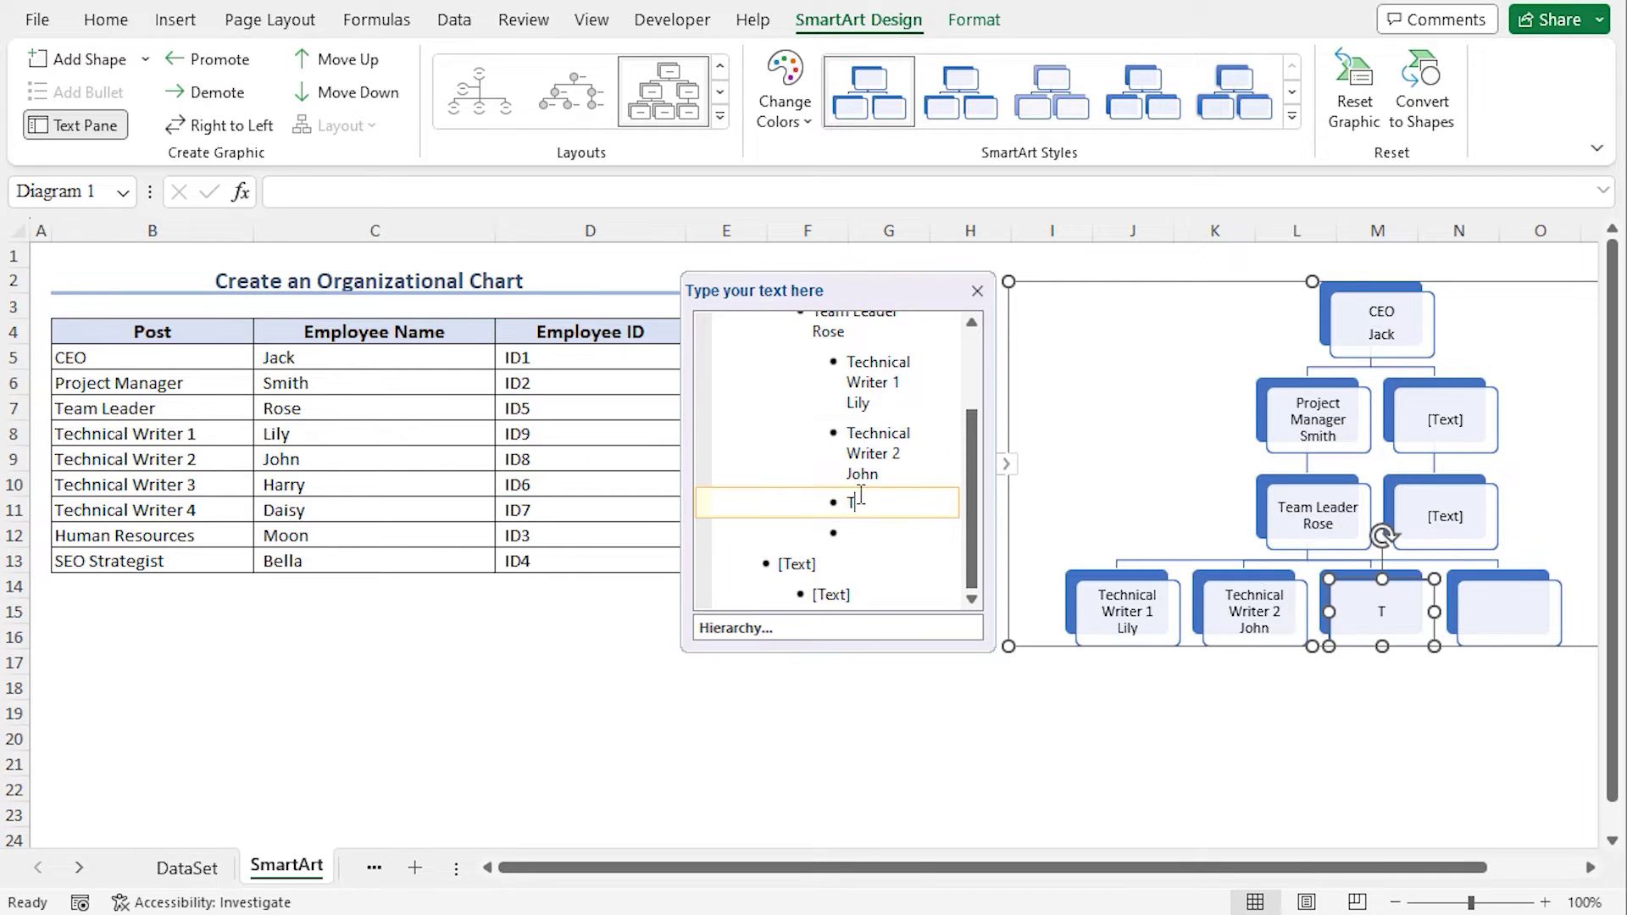
type("echnical Writer 3")
key("shift+Return")
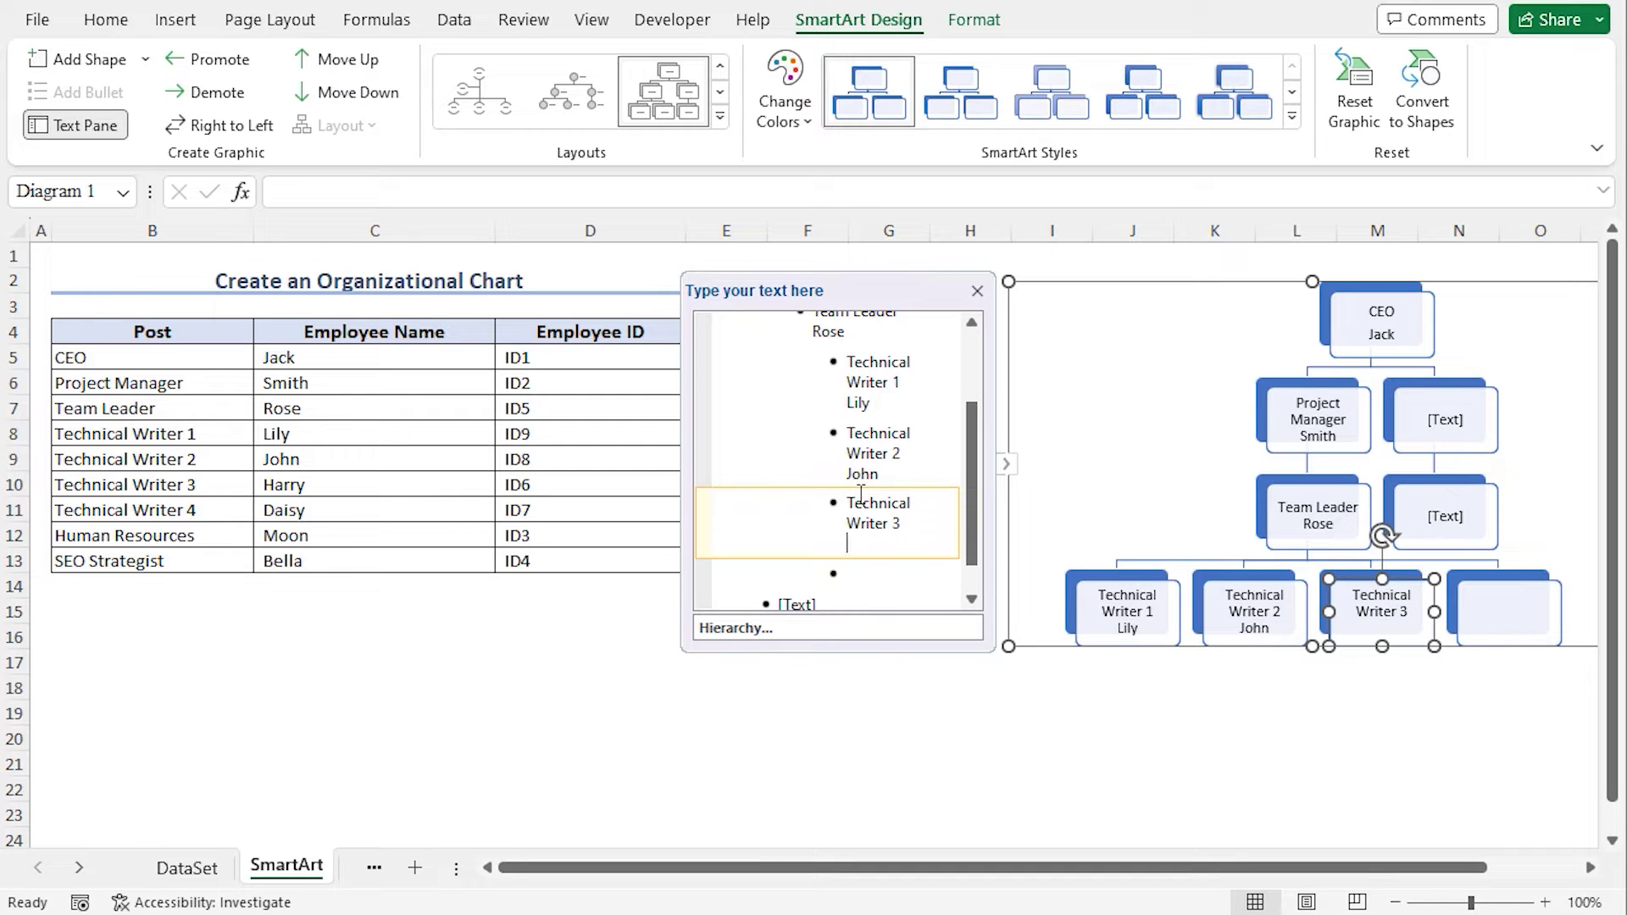
type("Harry")
left_click(854, 575)
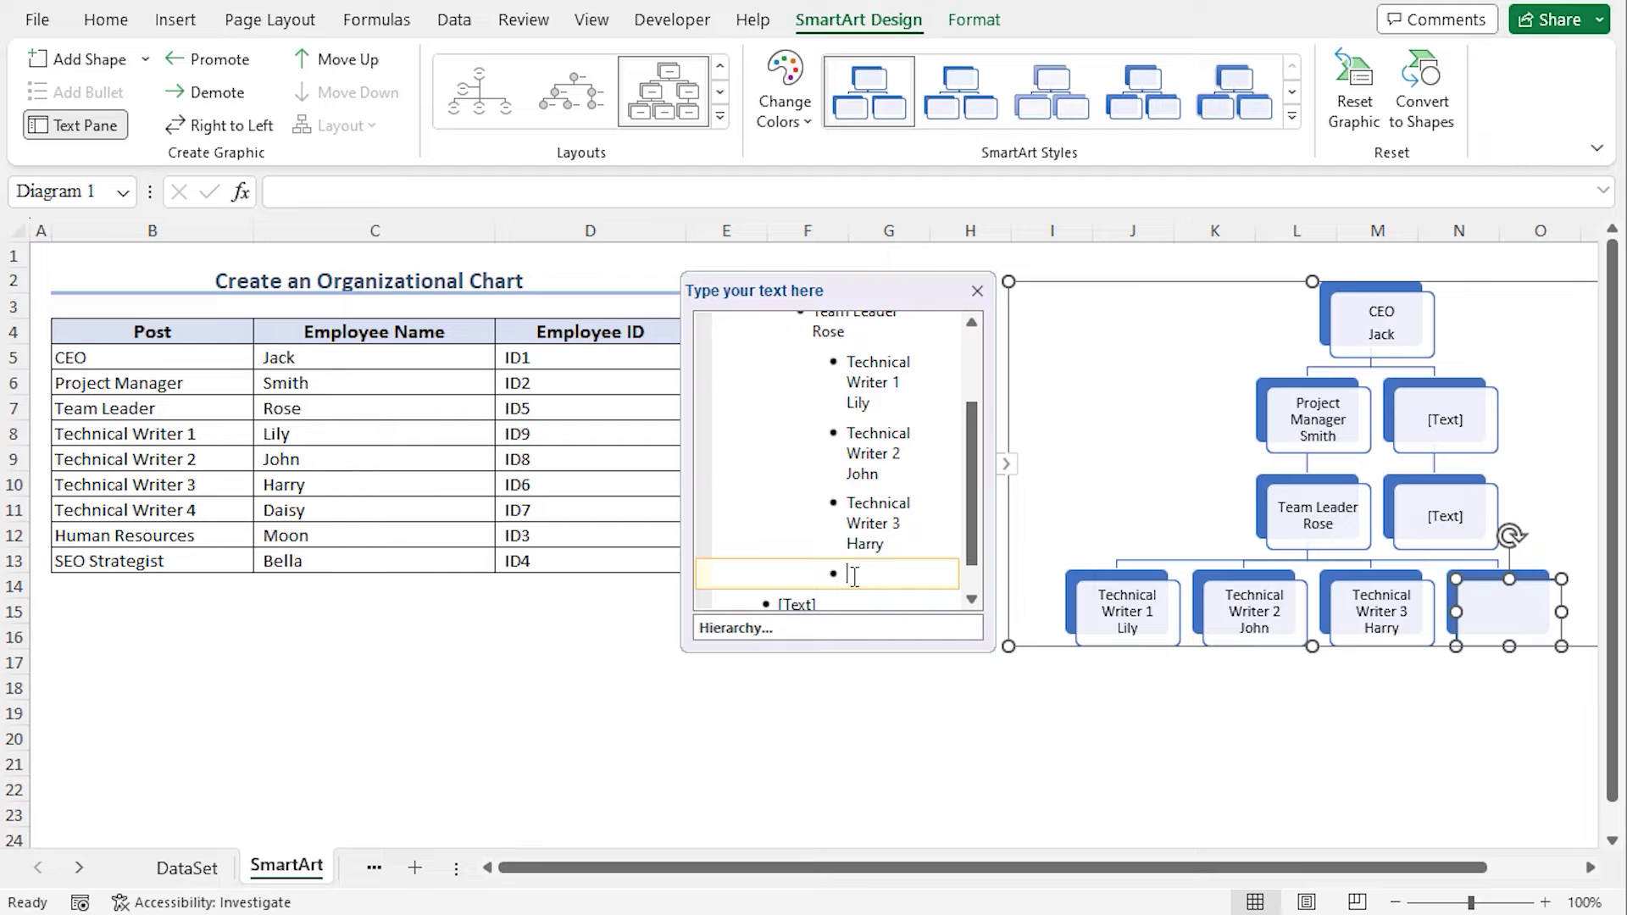
type("Technical W")
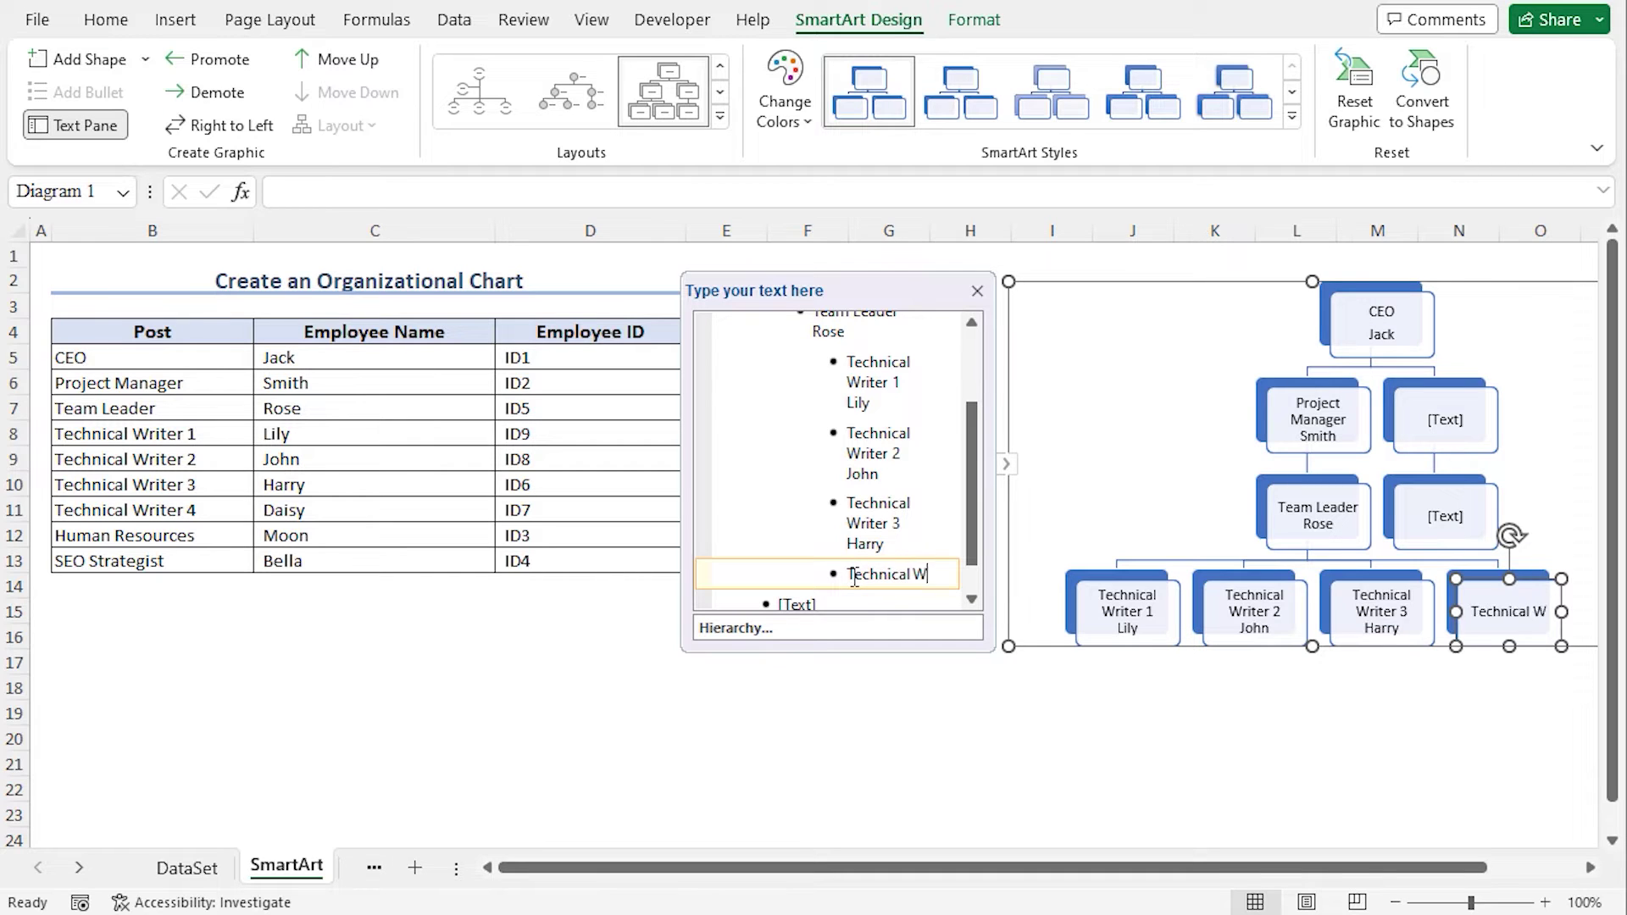
type("riter 4")
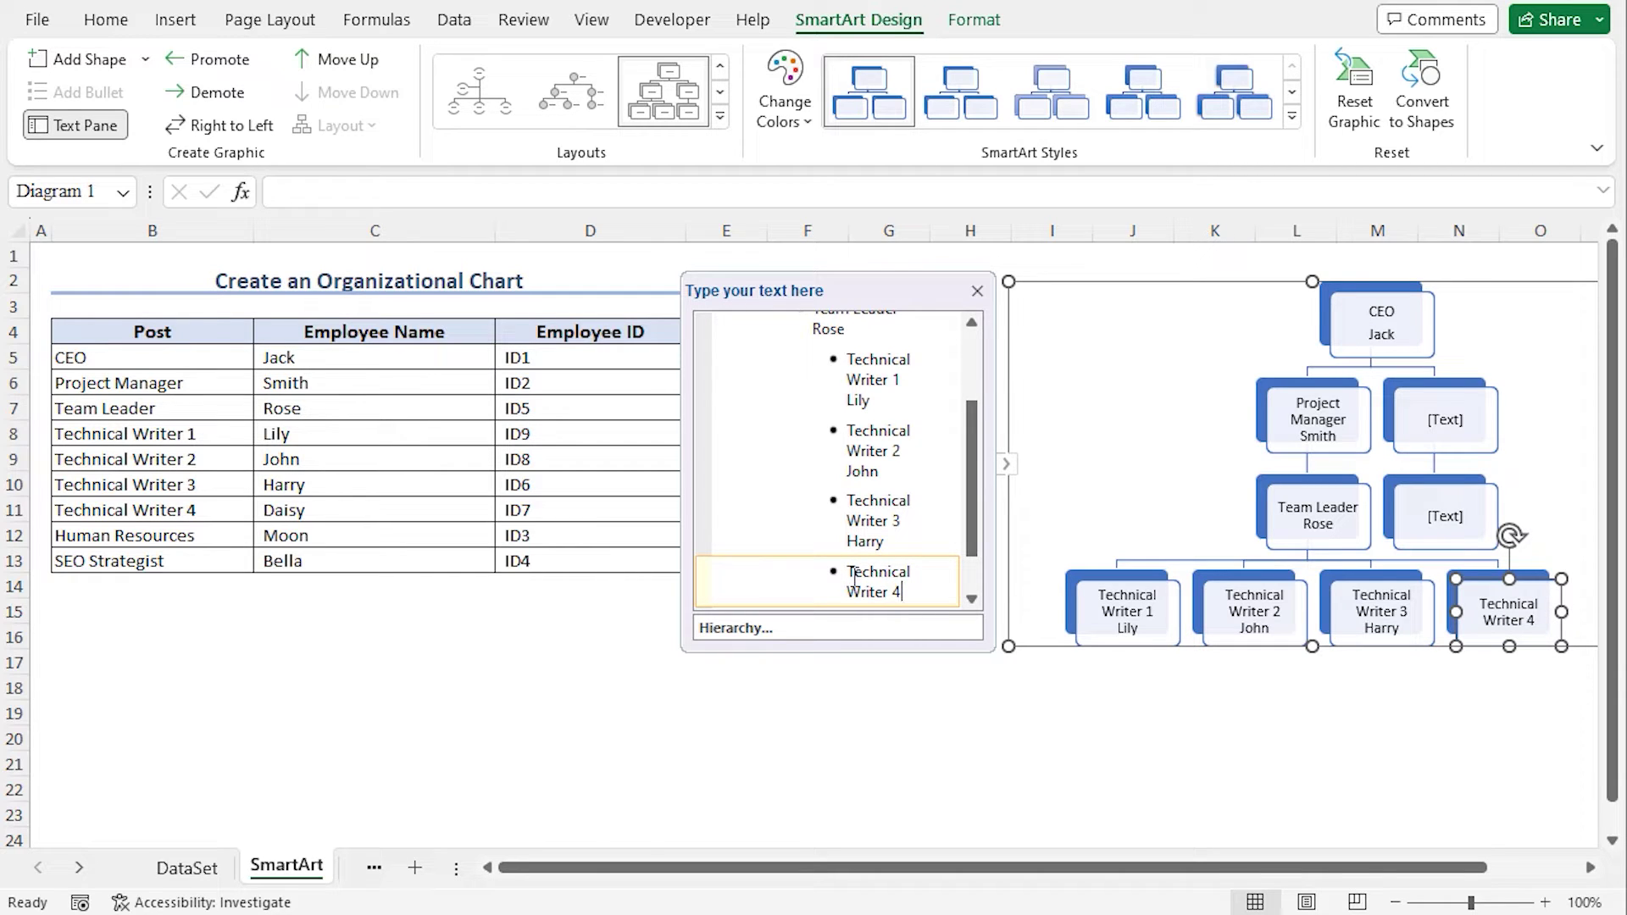
key("shift+Return")
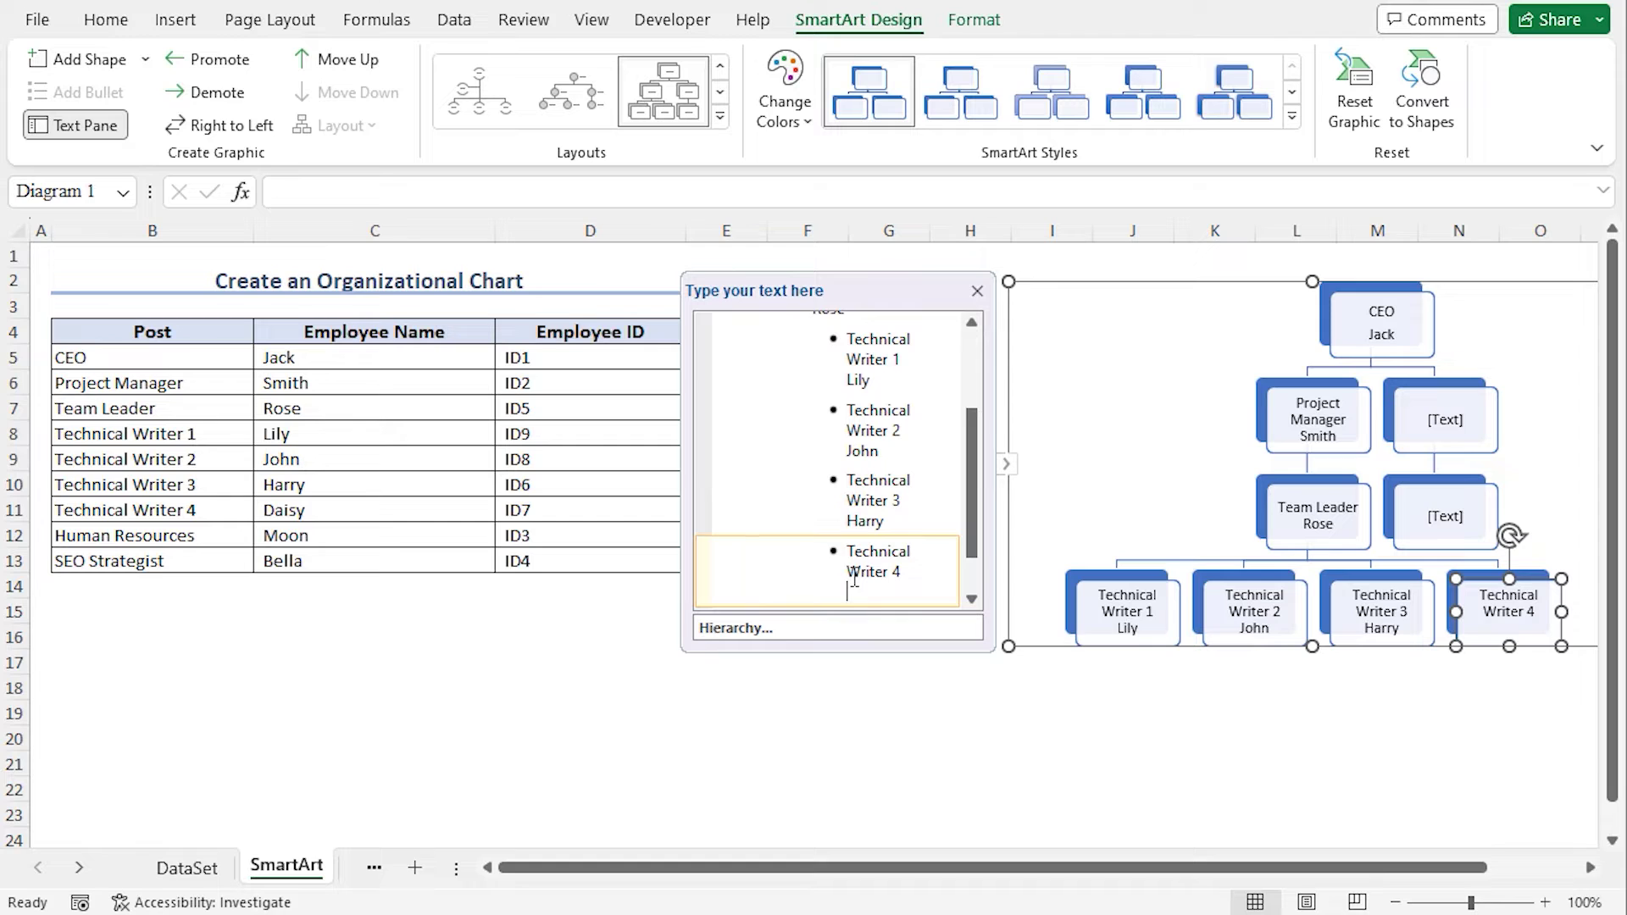
type("Daisy")
key("Escape")
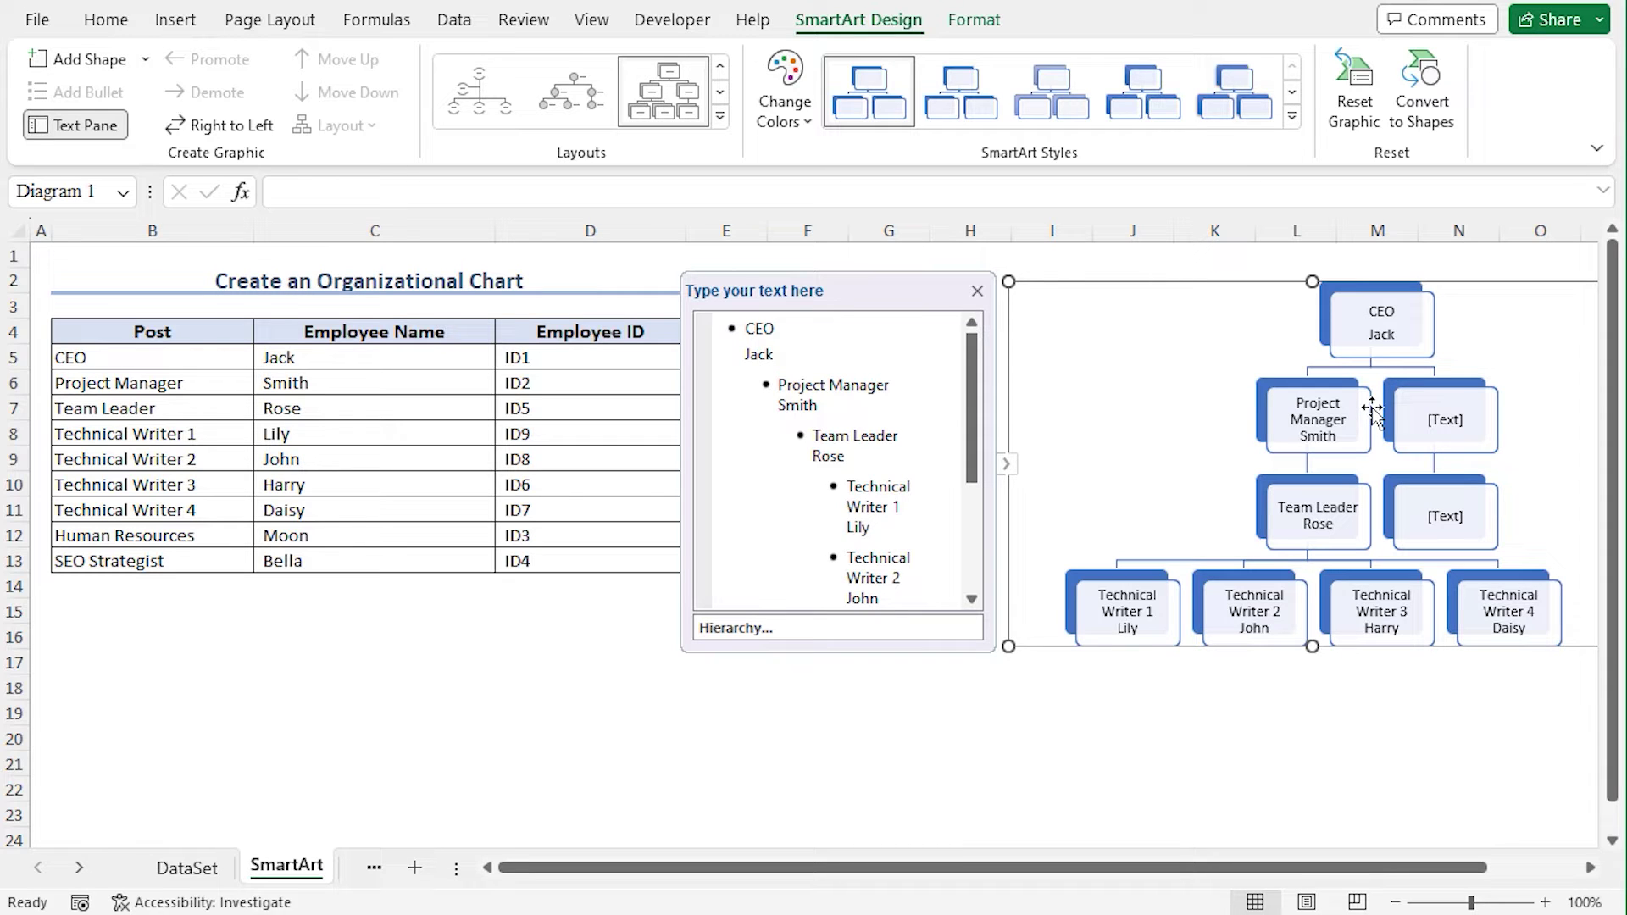
Add a second-level box after the blank box beside Project Manager and delete the unneeded box below it
left_click(1447, 410)
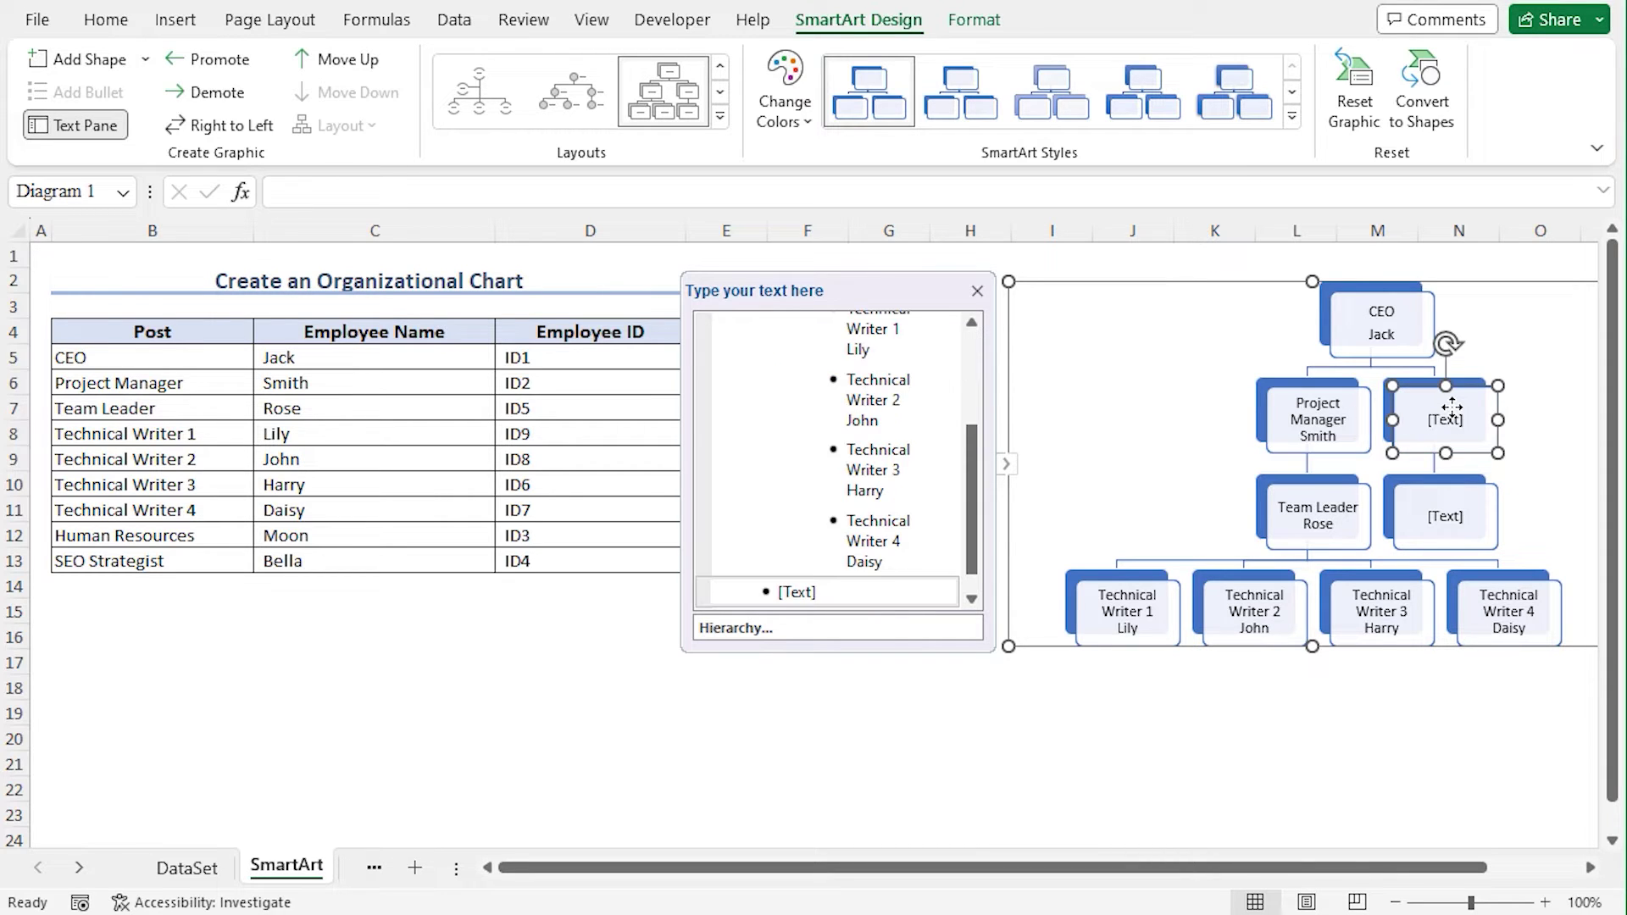
right_click(1452, 407)
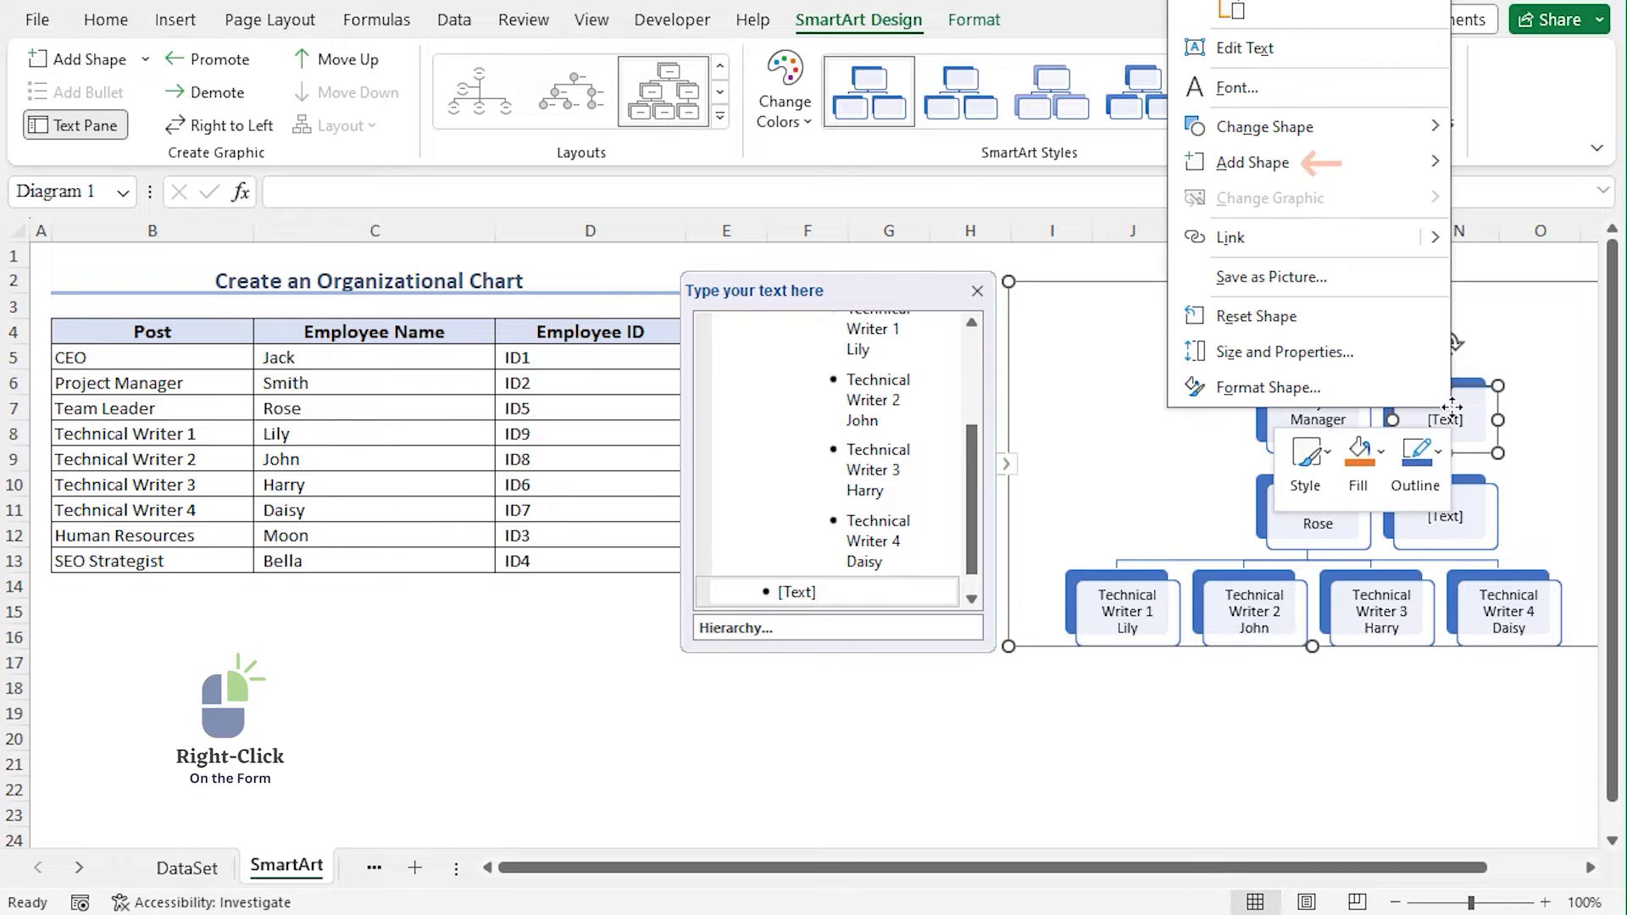
mouse_move(1430, 172)
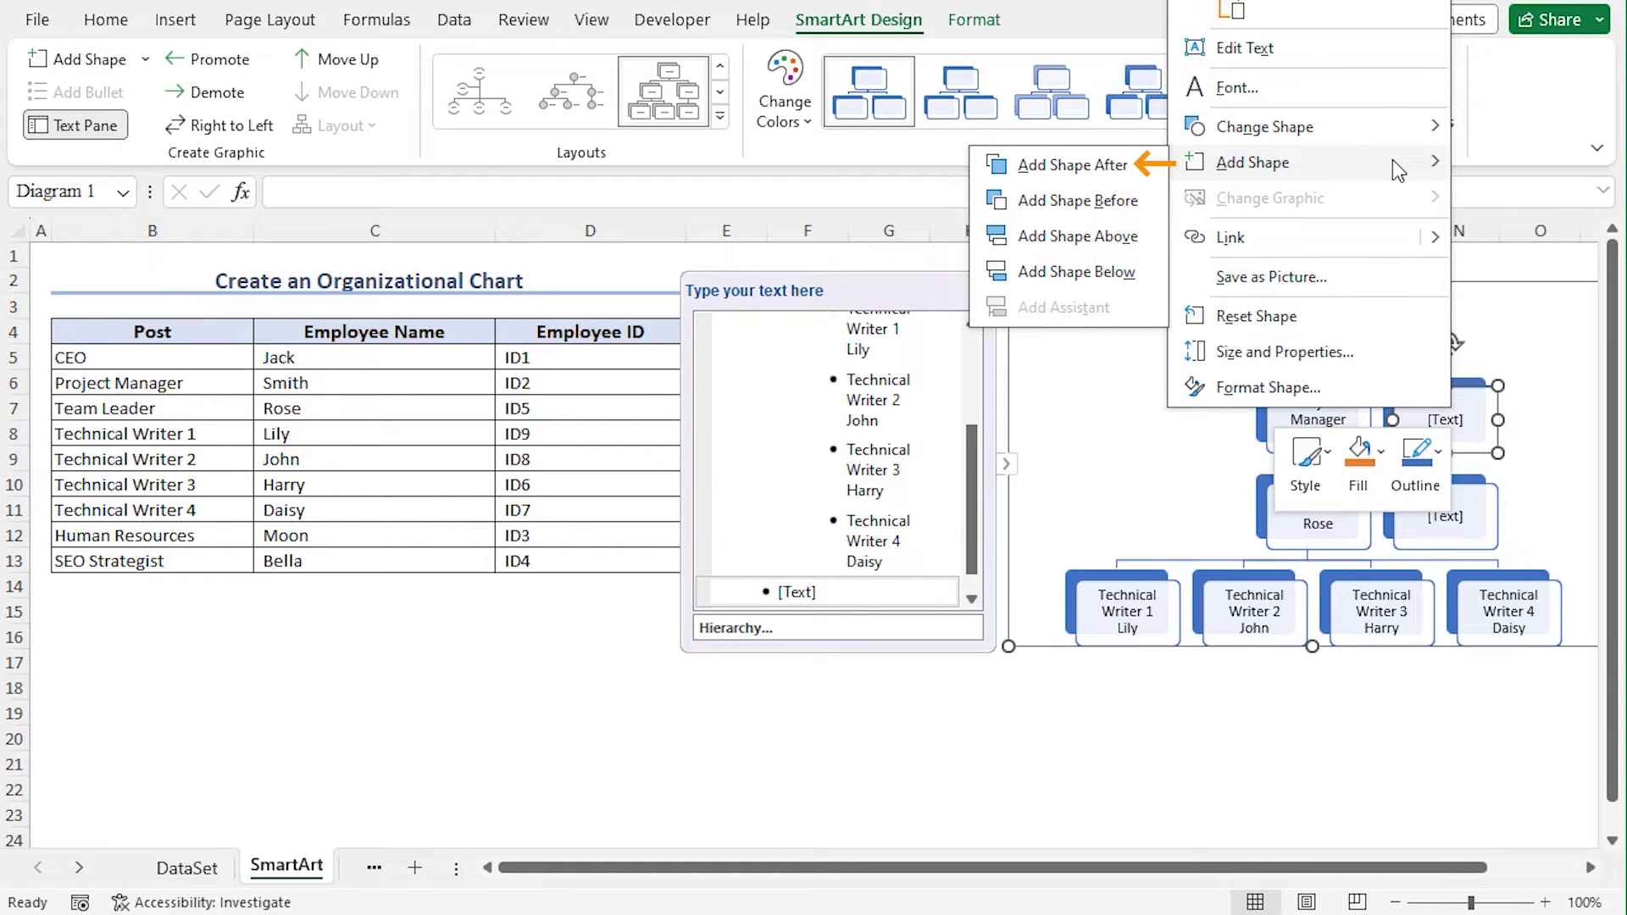
left_click(1086, 166)
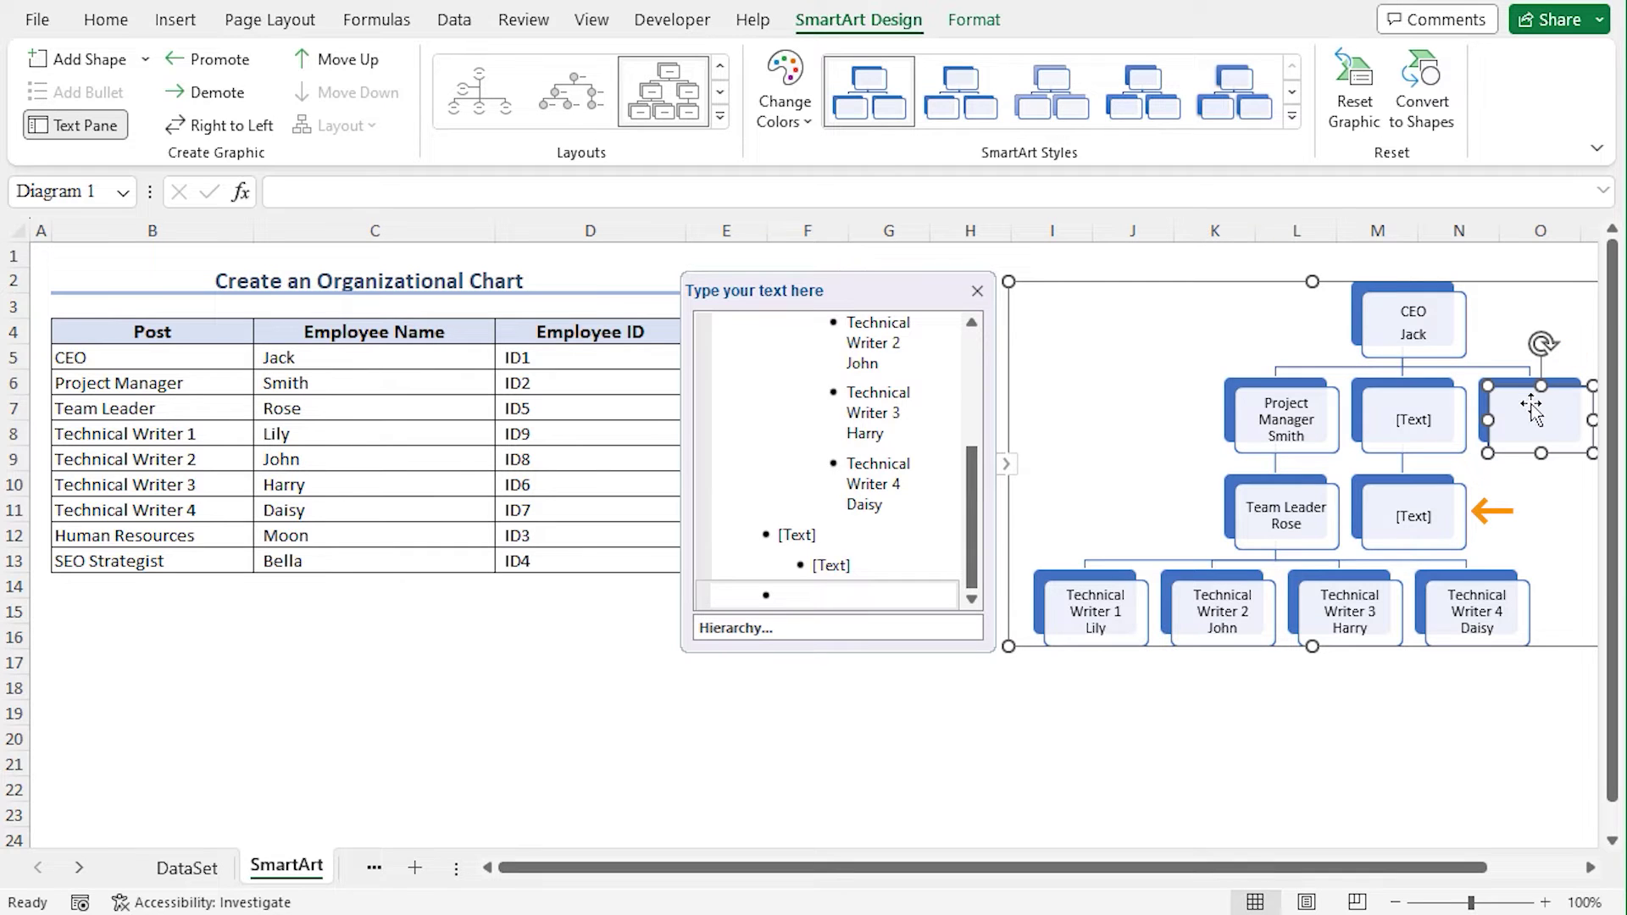
left_click(1431, 485)
key("Delete")
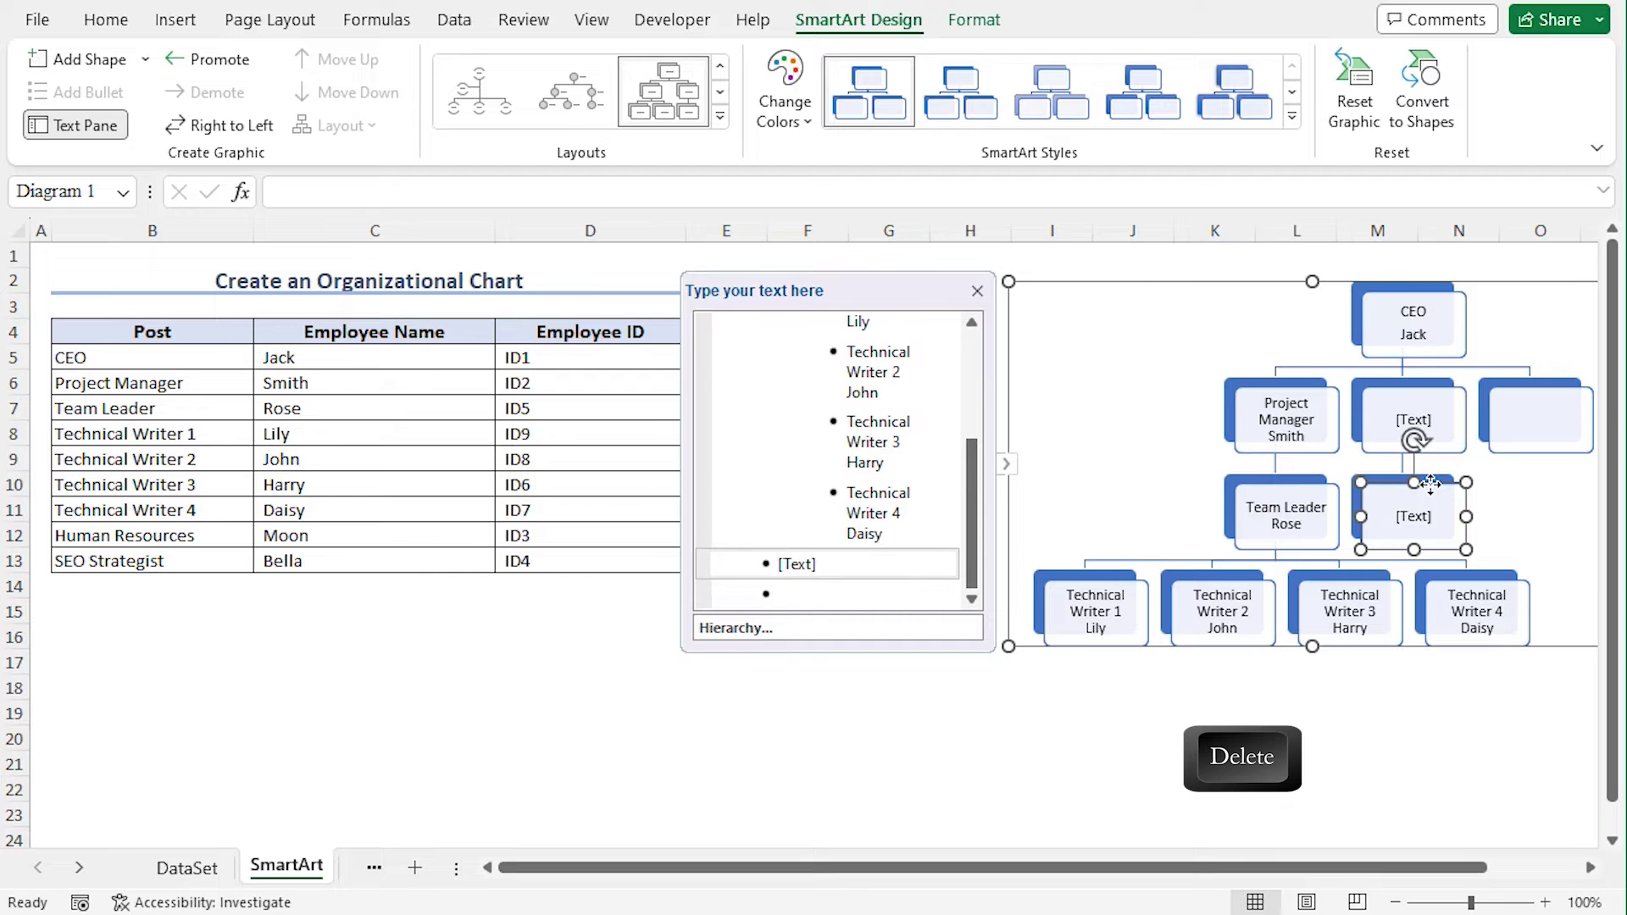
Label the two boxes Human Resources and SEO Strategist, each with its employee name below
left_click(789, 565)
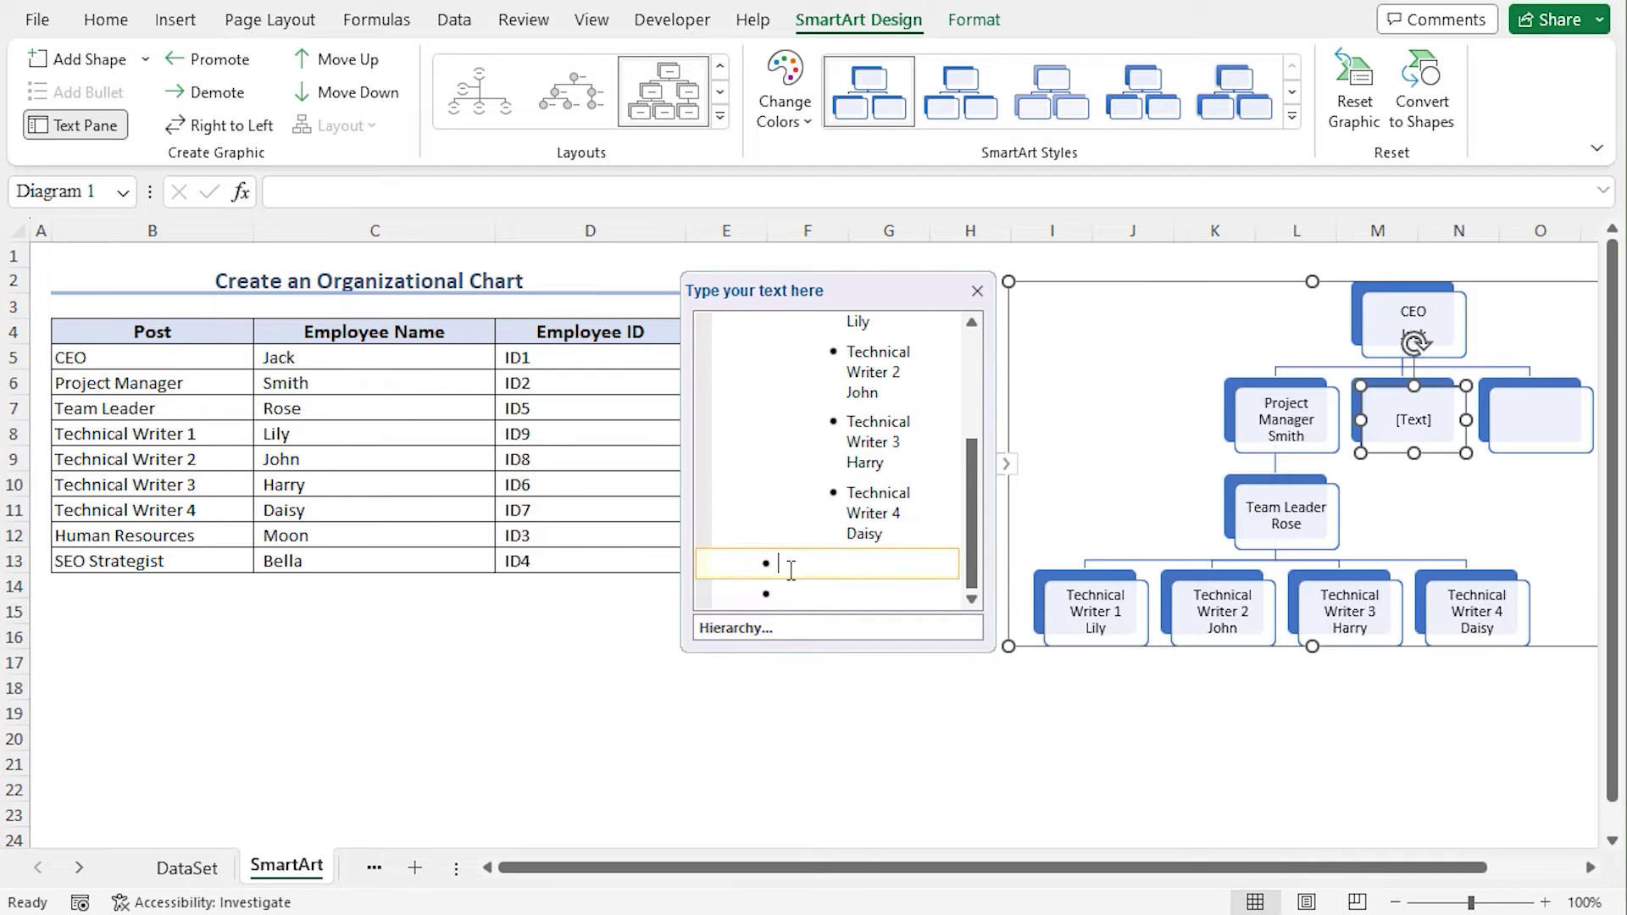
type("Human Resources")
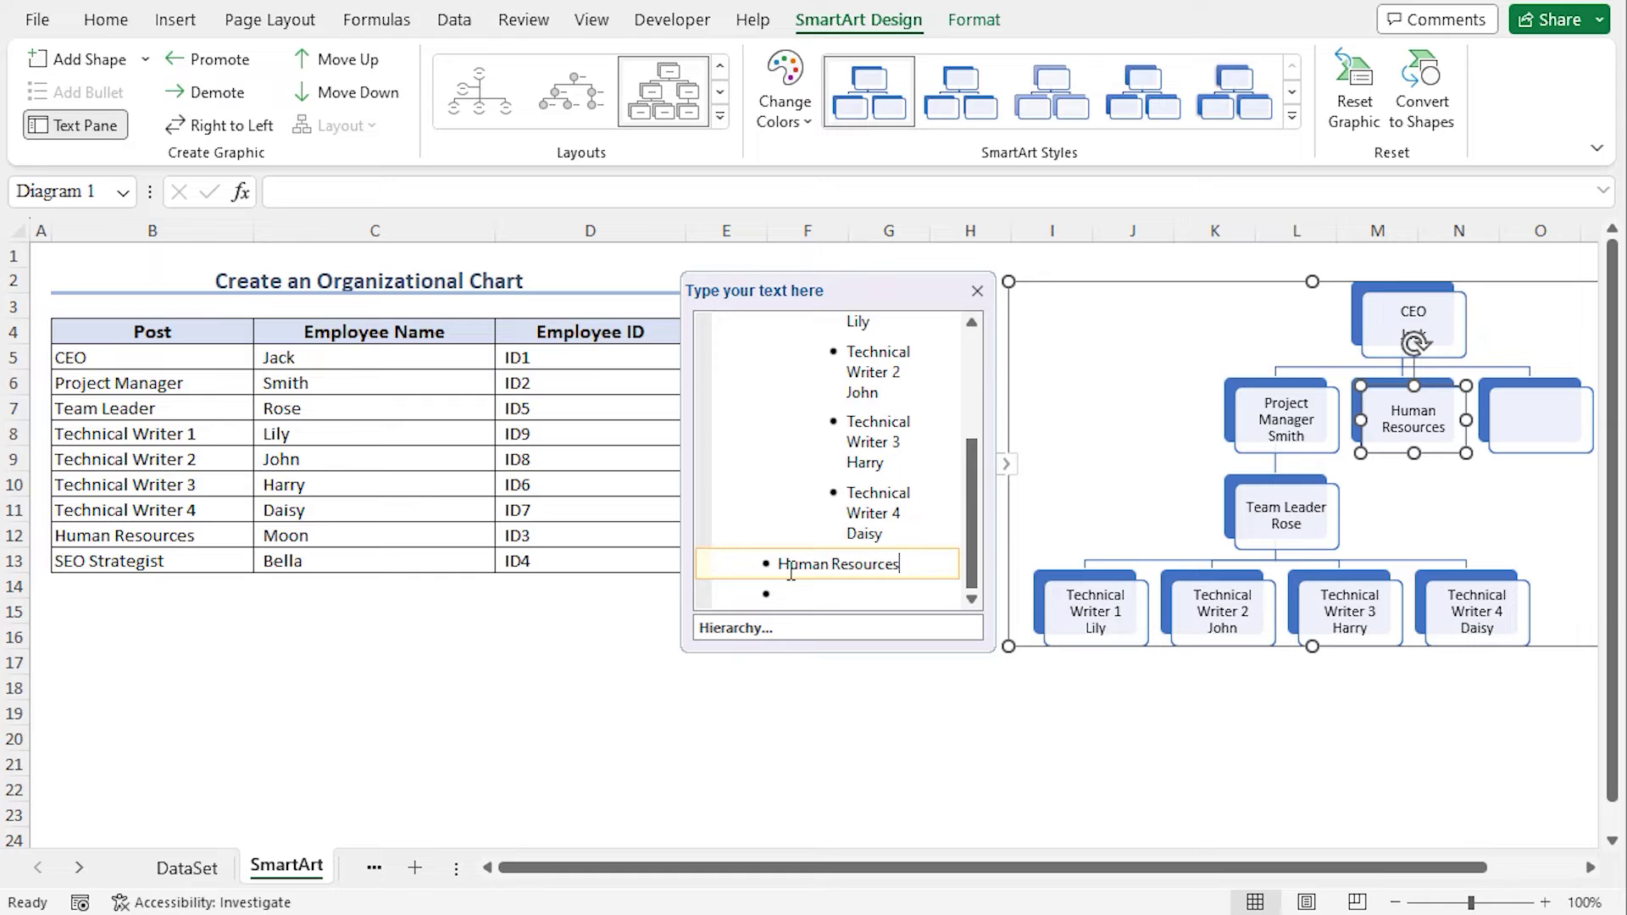
key("shift+Return")
type("Moon")
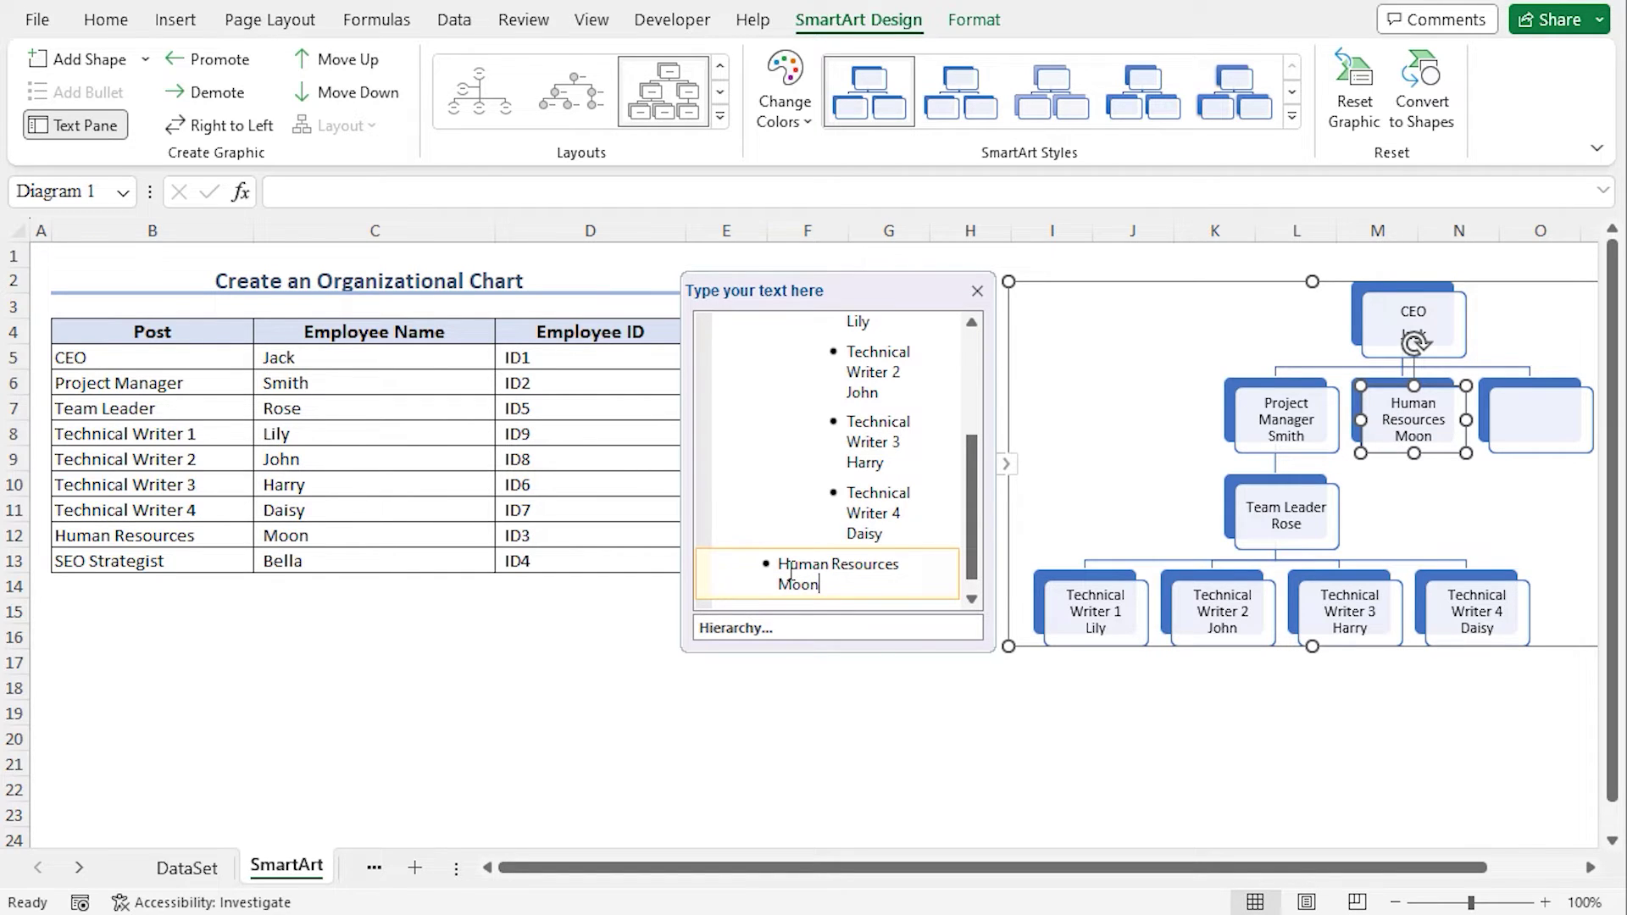
key("Down")
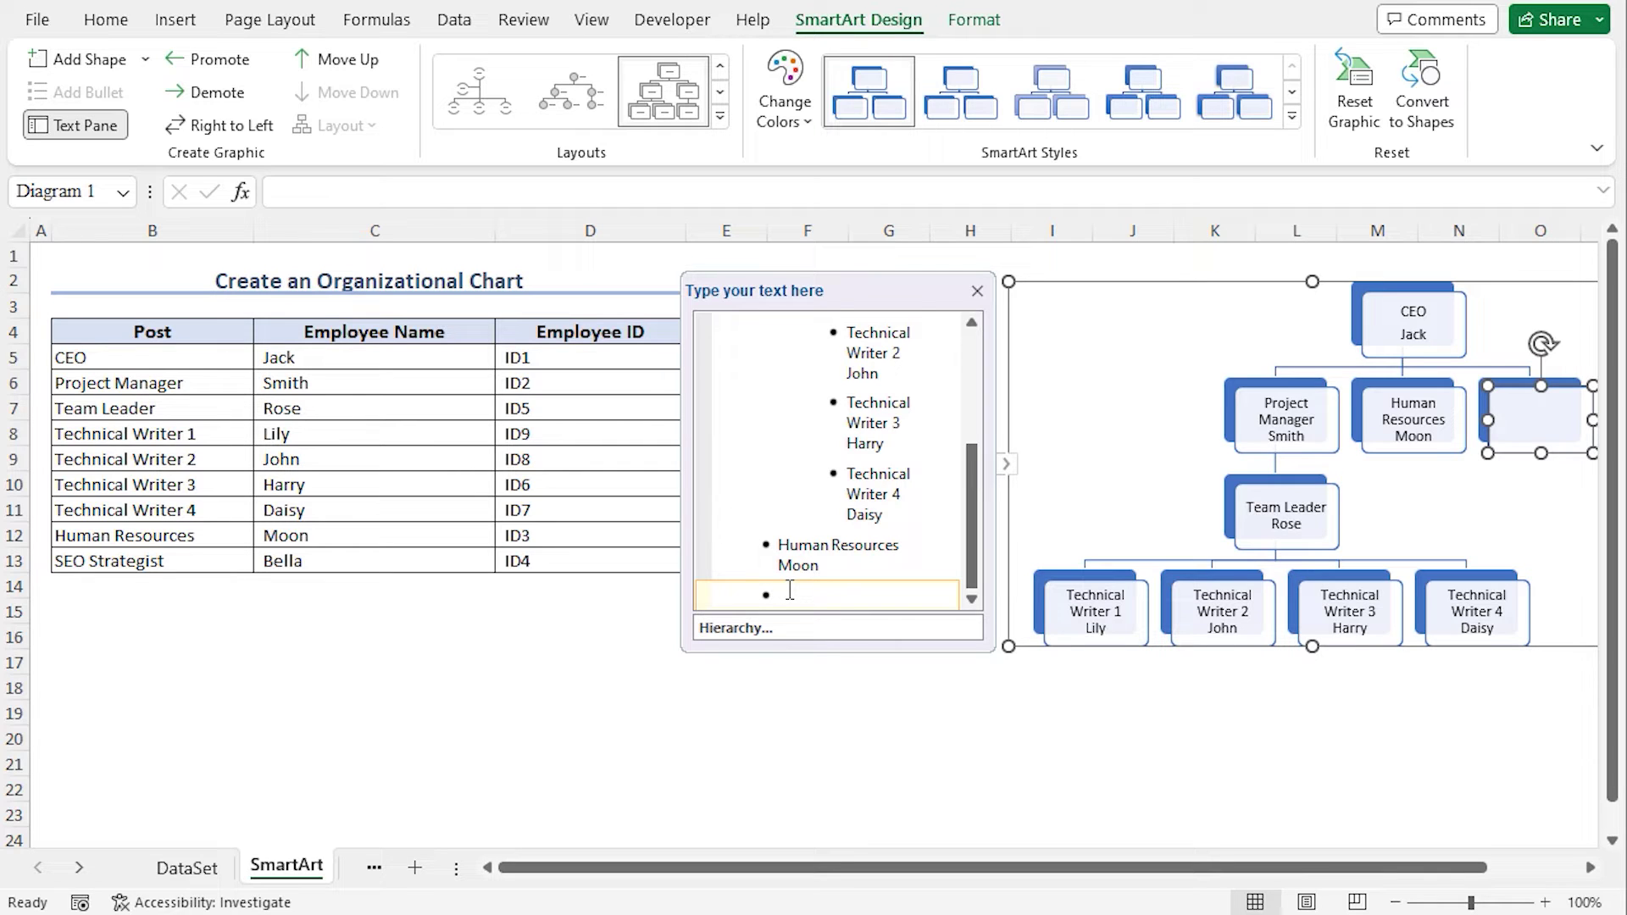
type("SEO Strategist")
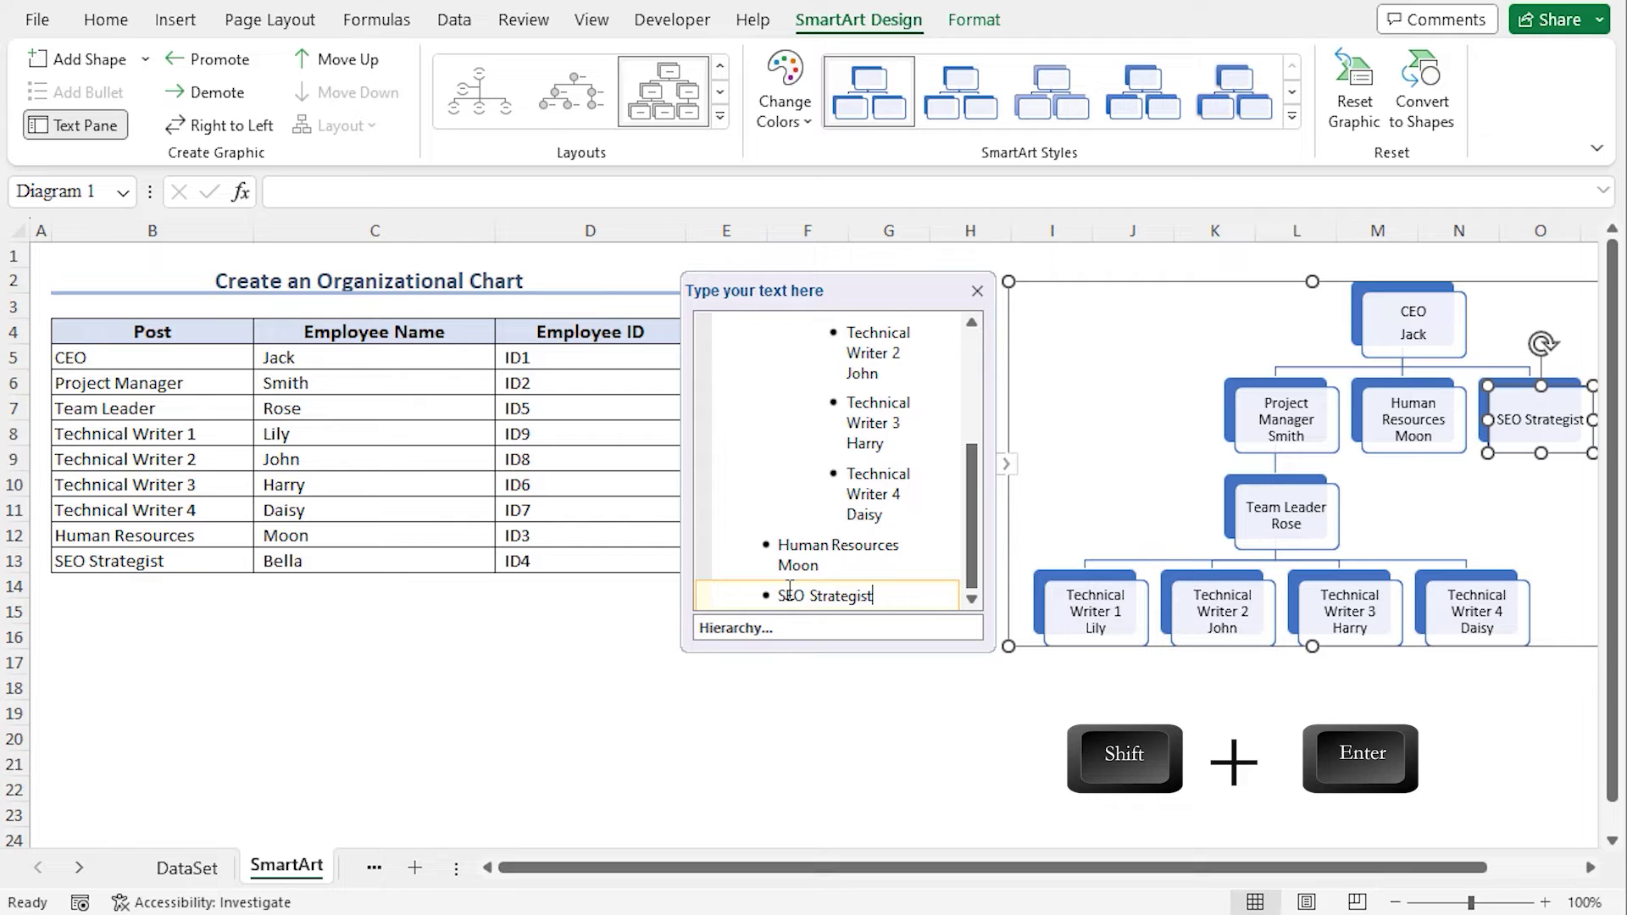
key("shift+Return")
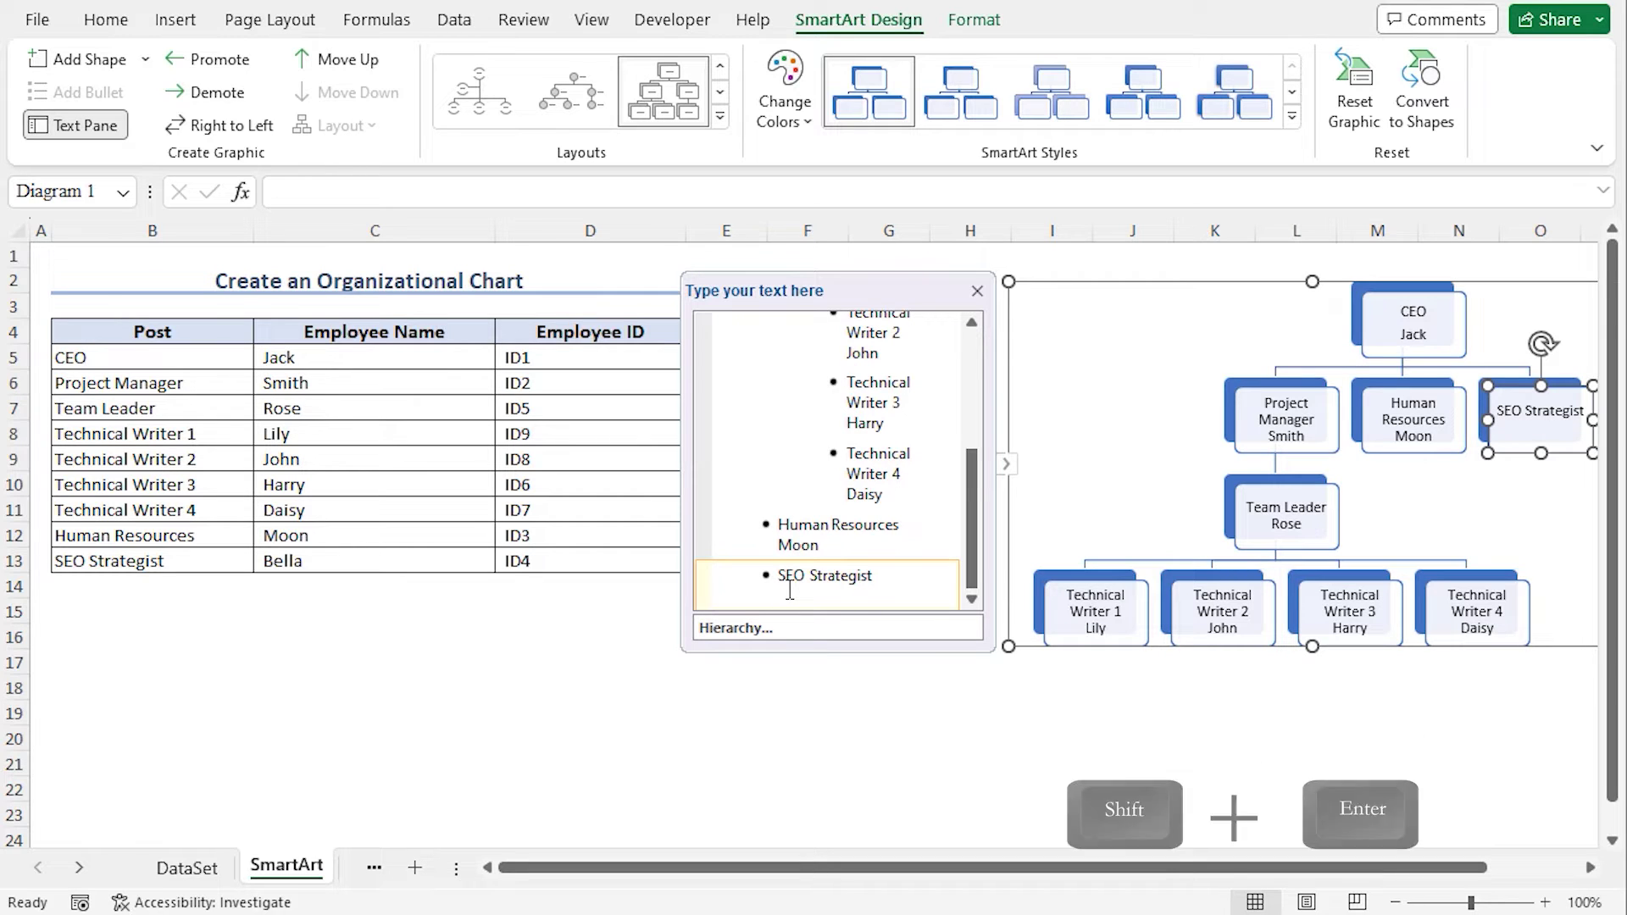
type("Bella")
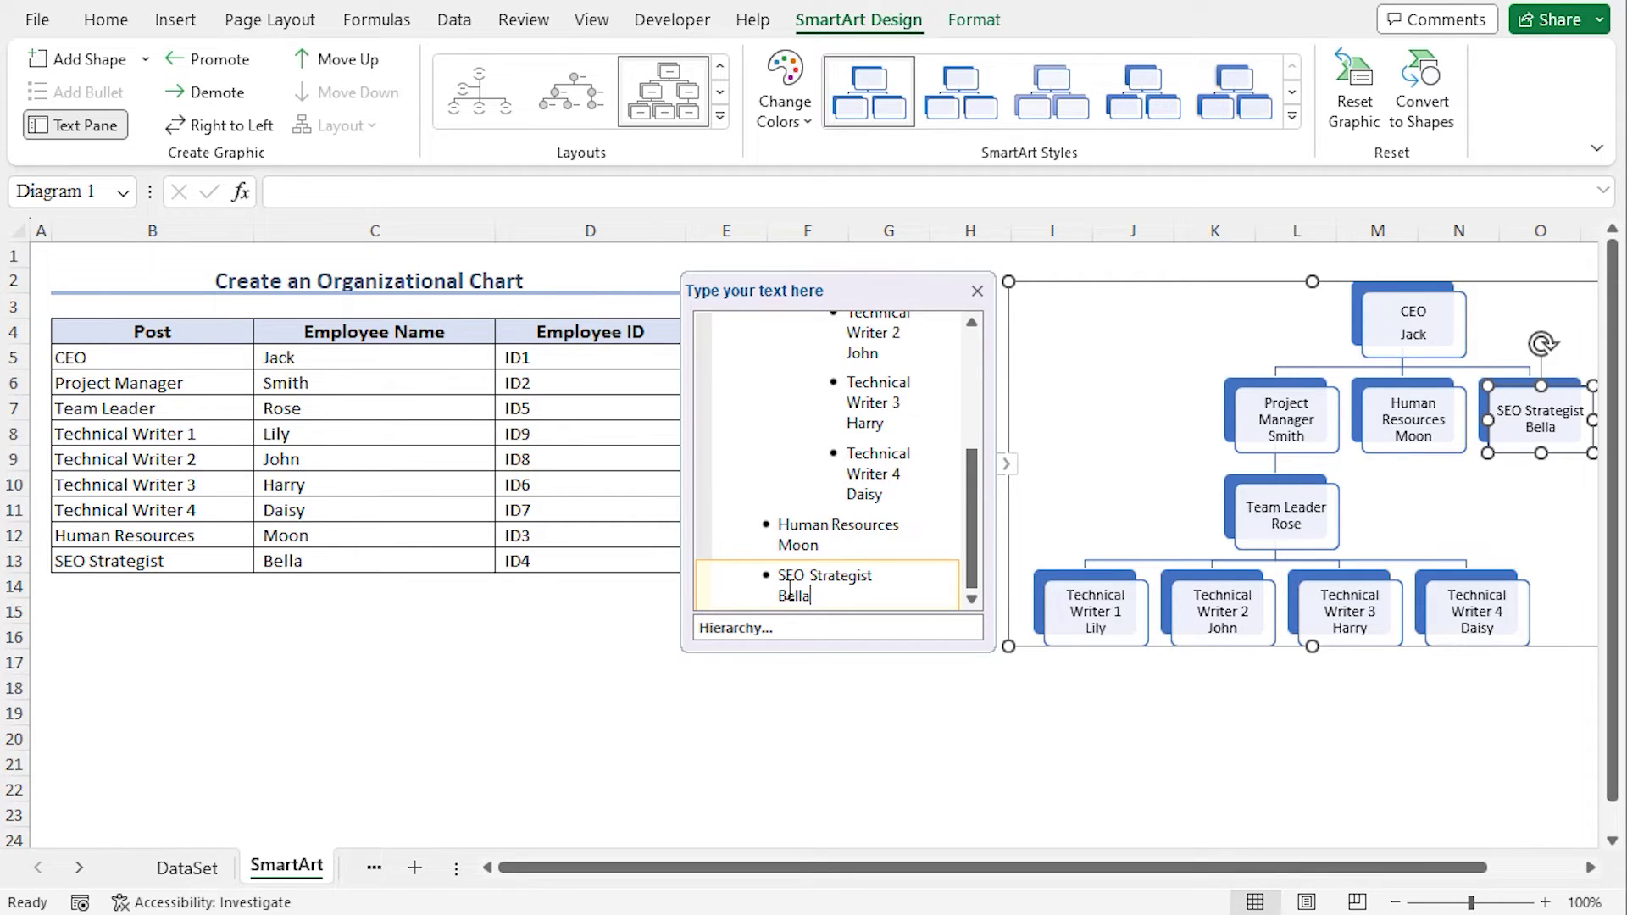
key("Escape")
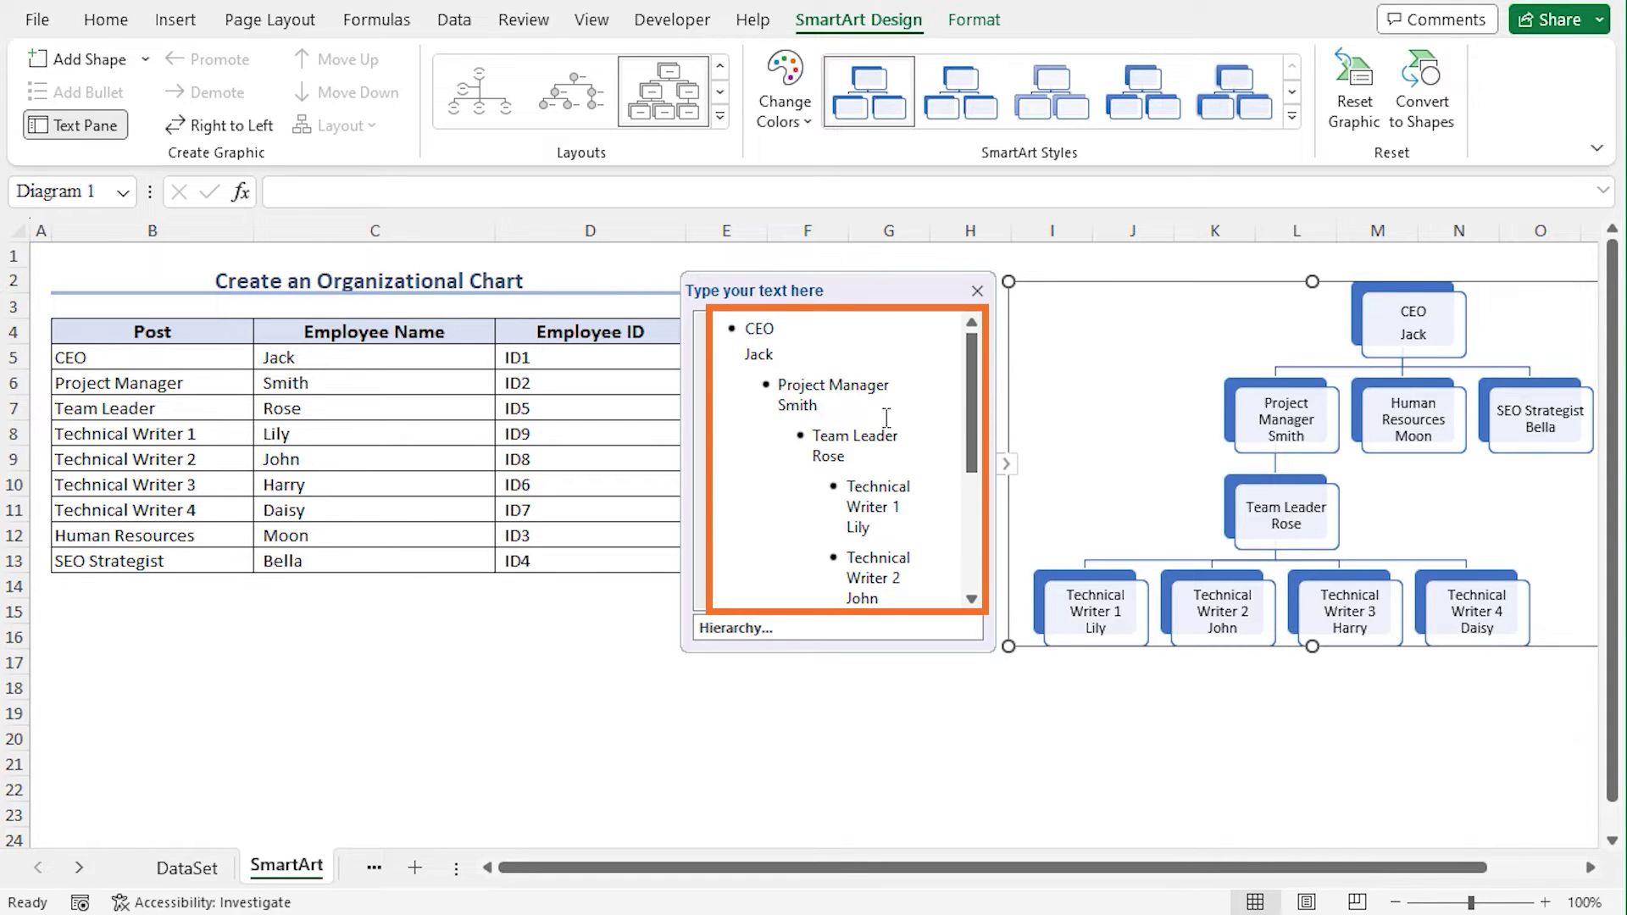
Bold the CEO label in the top box, trying 14 pt before returning it to 9 pt
scroll(877, 407, "down", 5)
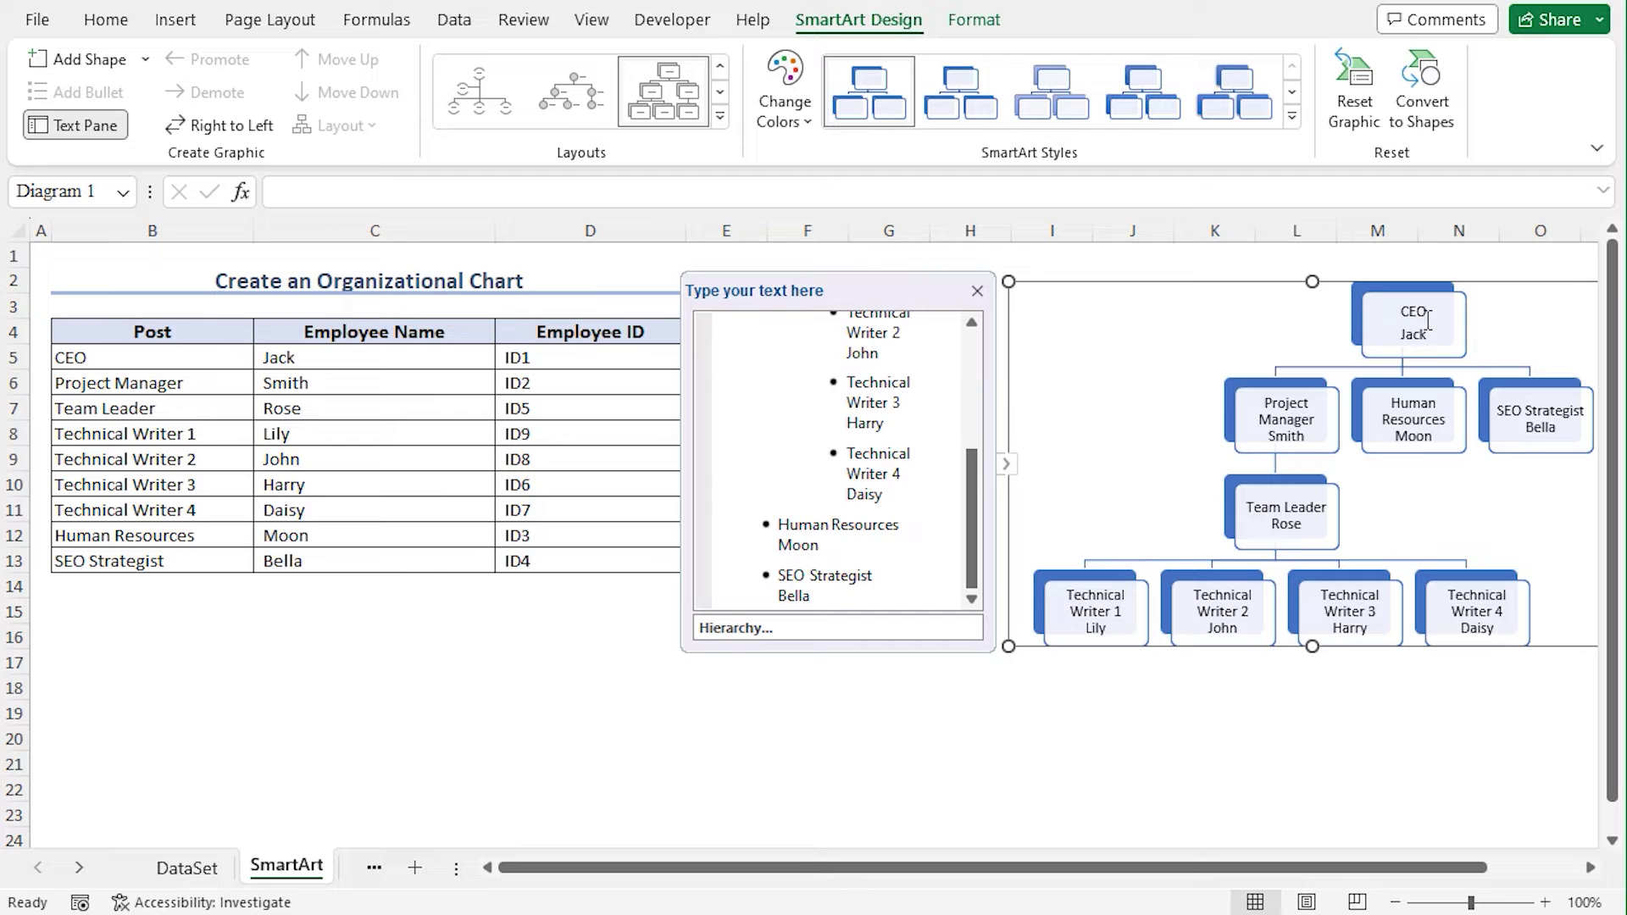
double_click(1427, 315)
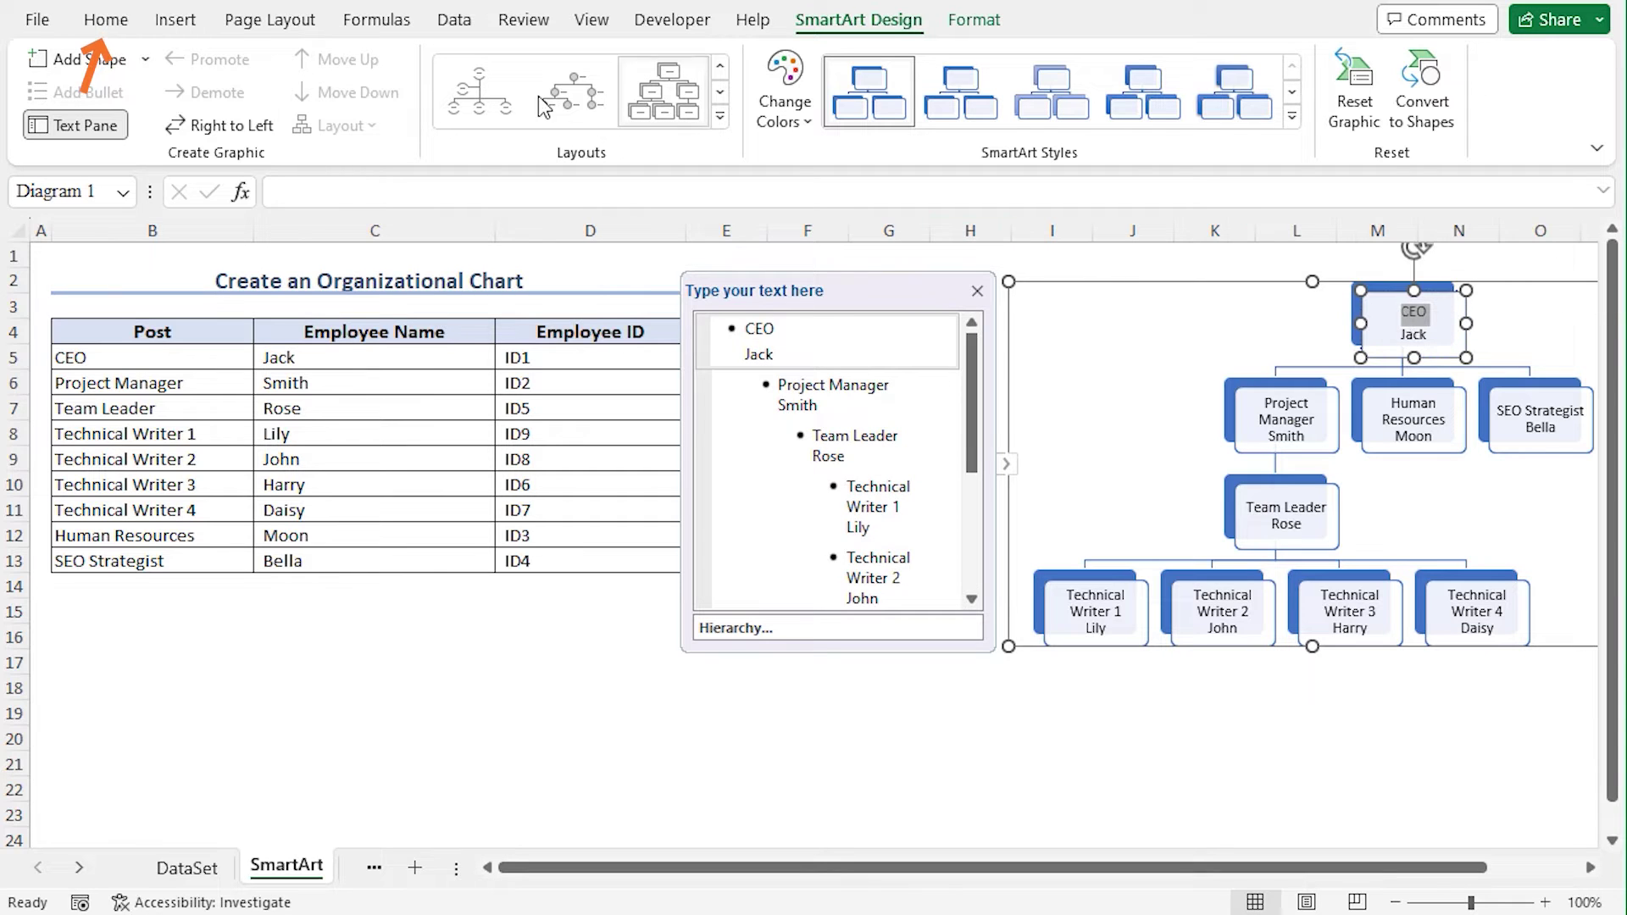
left_click(105, 19)
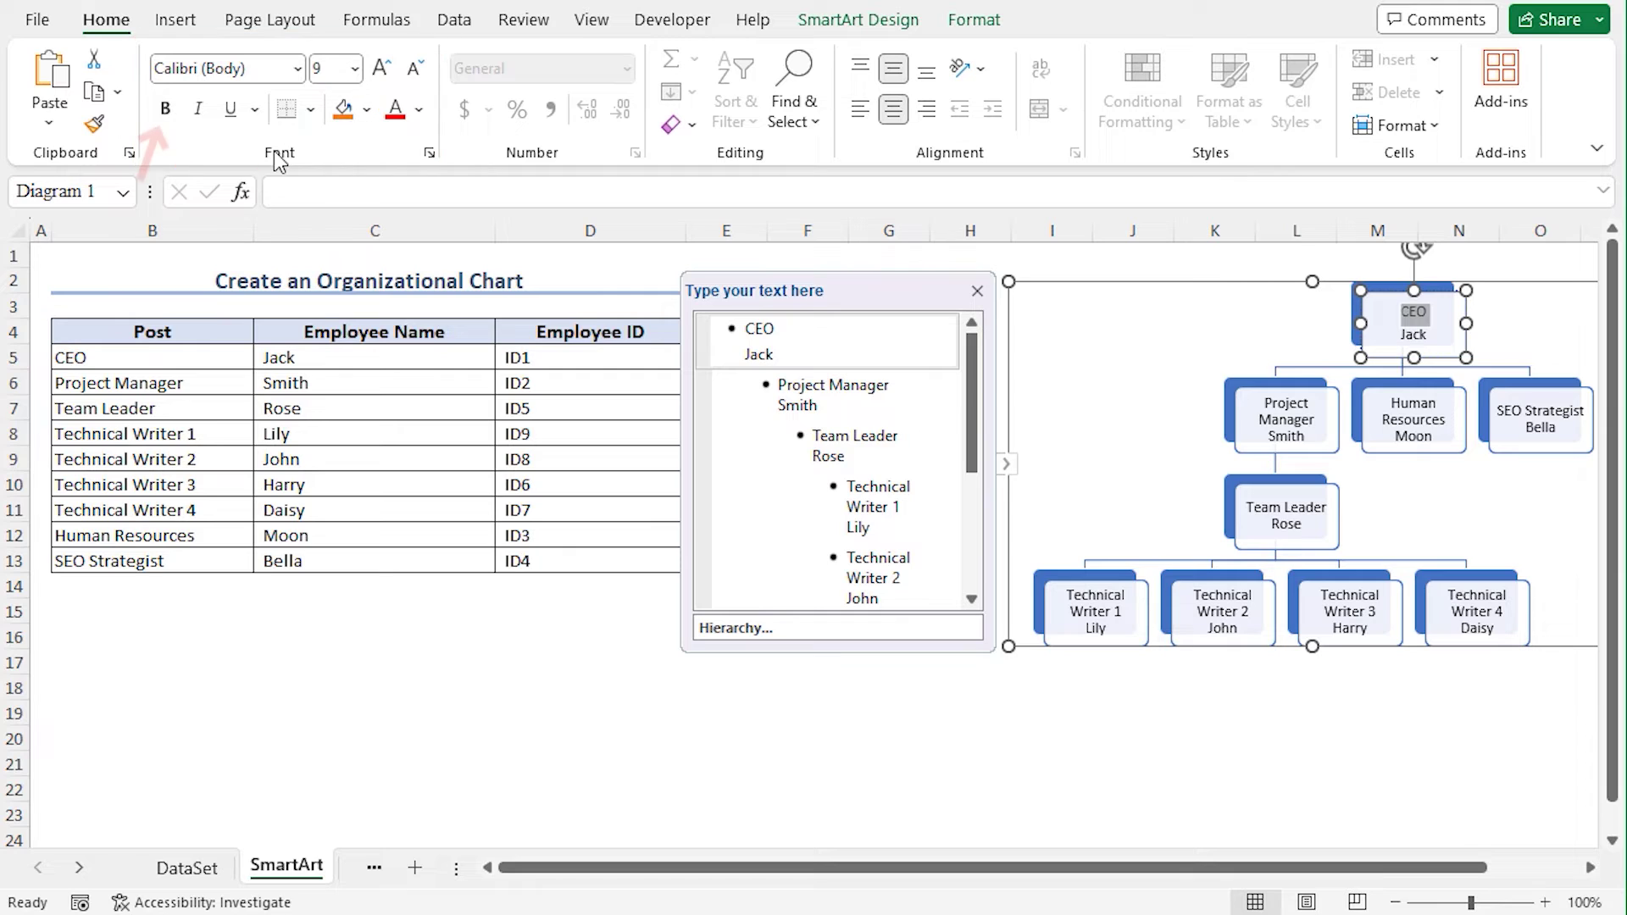
left_click(167, 111)
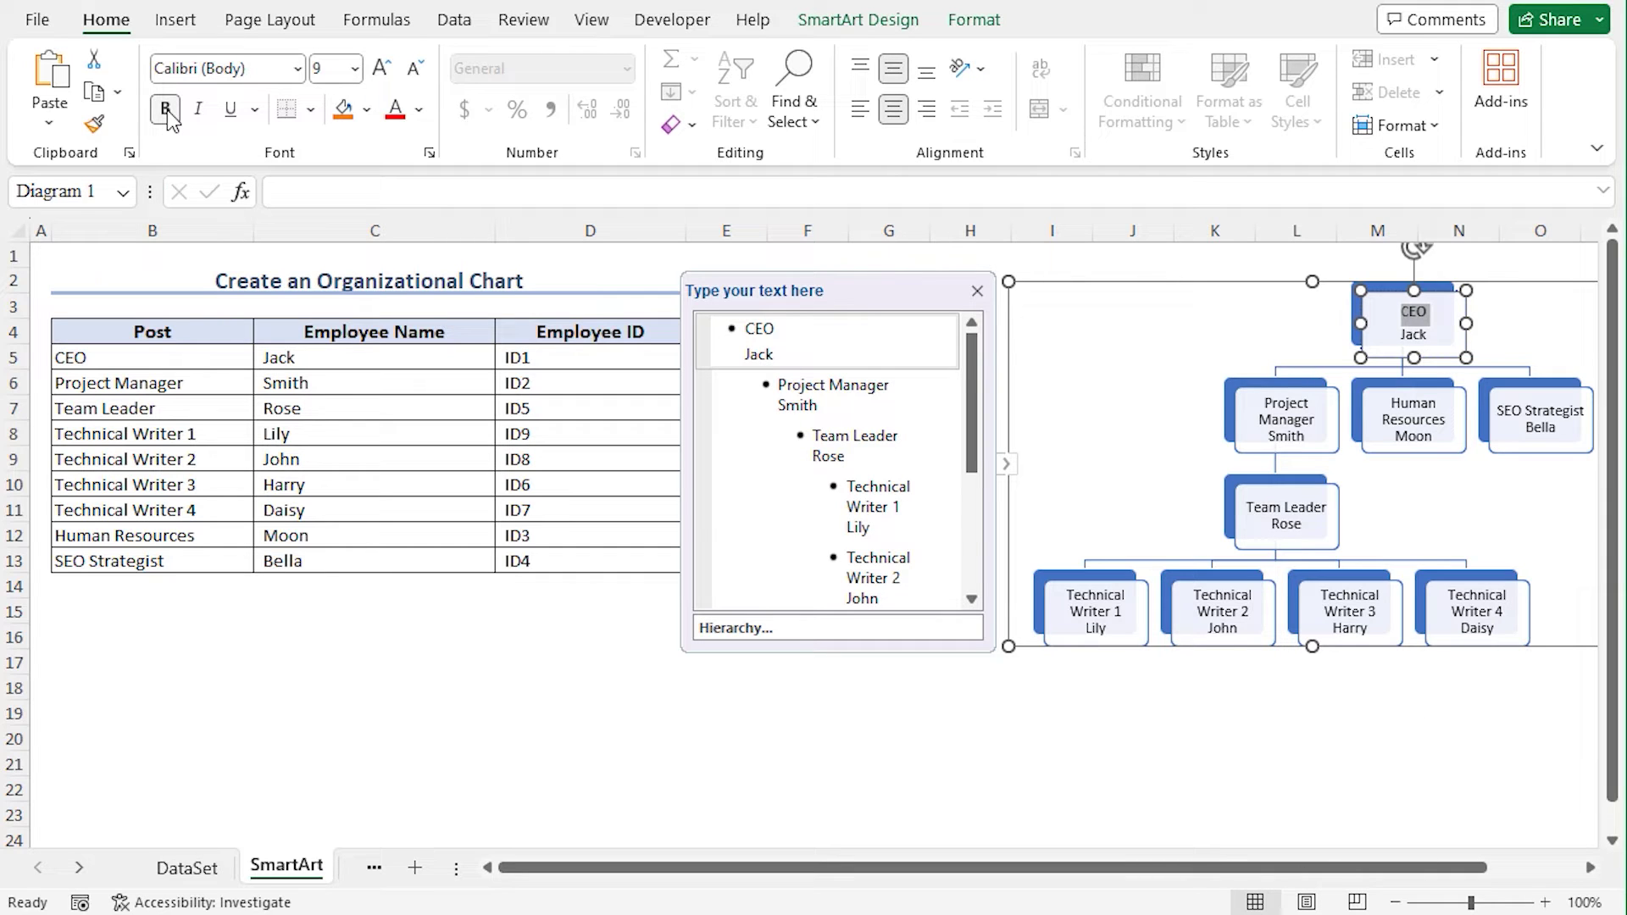
left_click(355, 69)
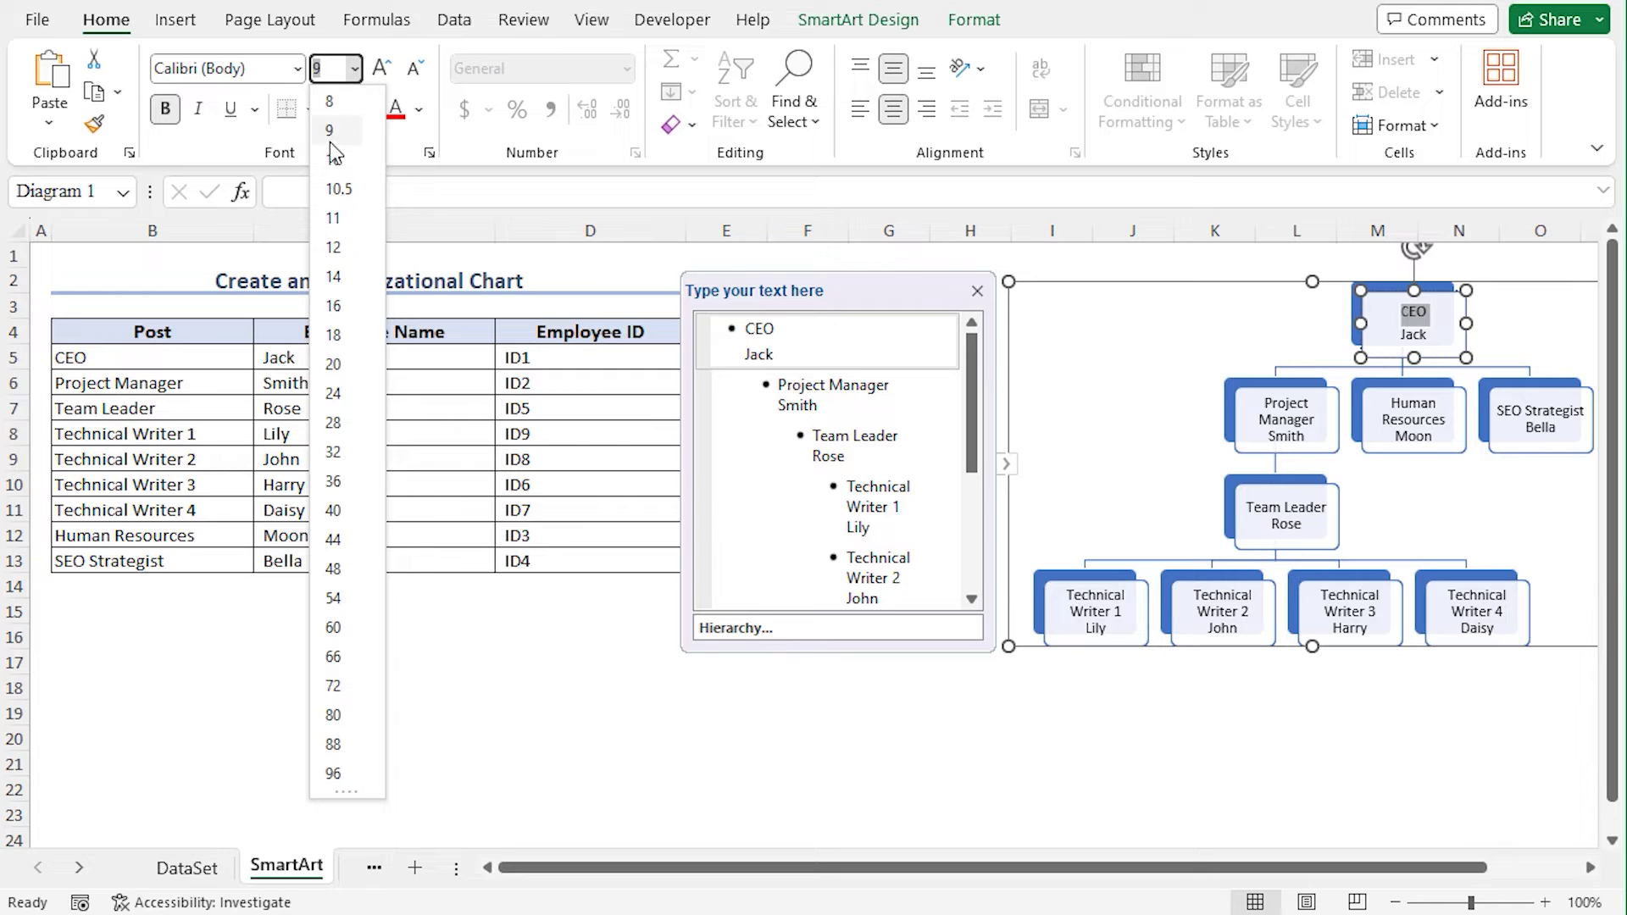
left_click(333, 276)
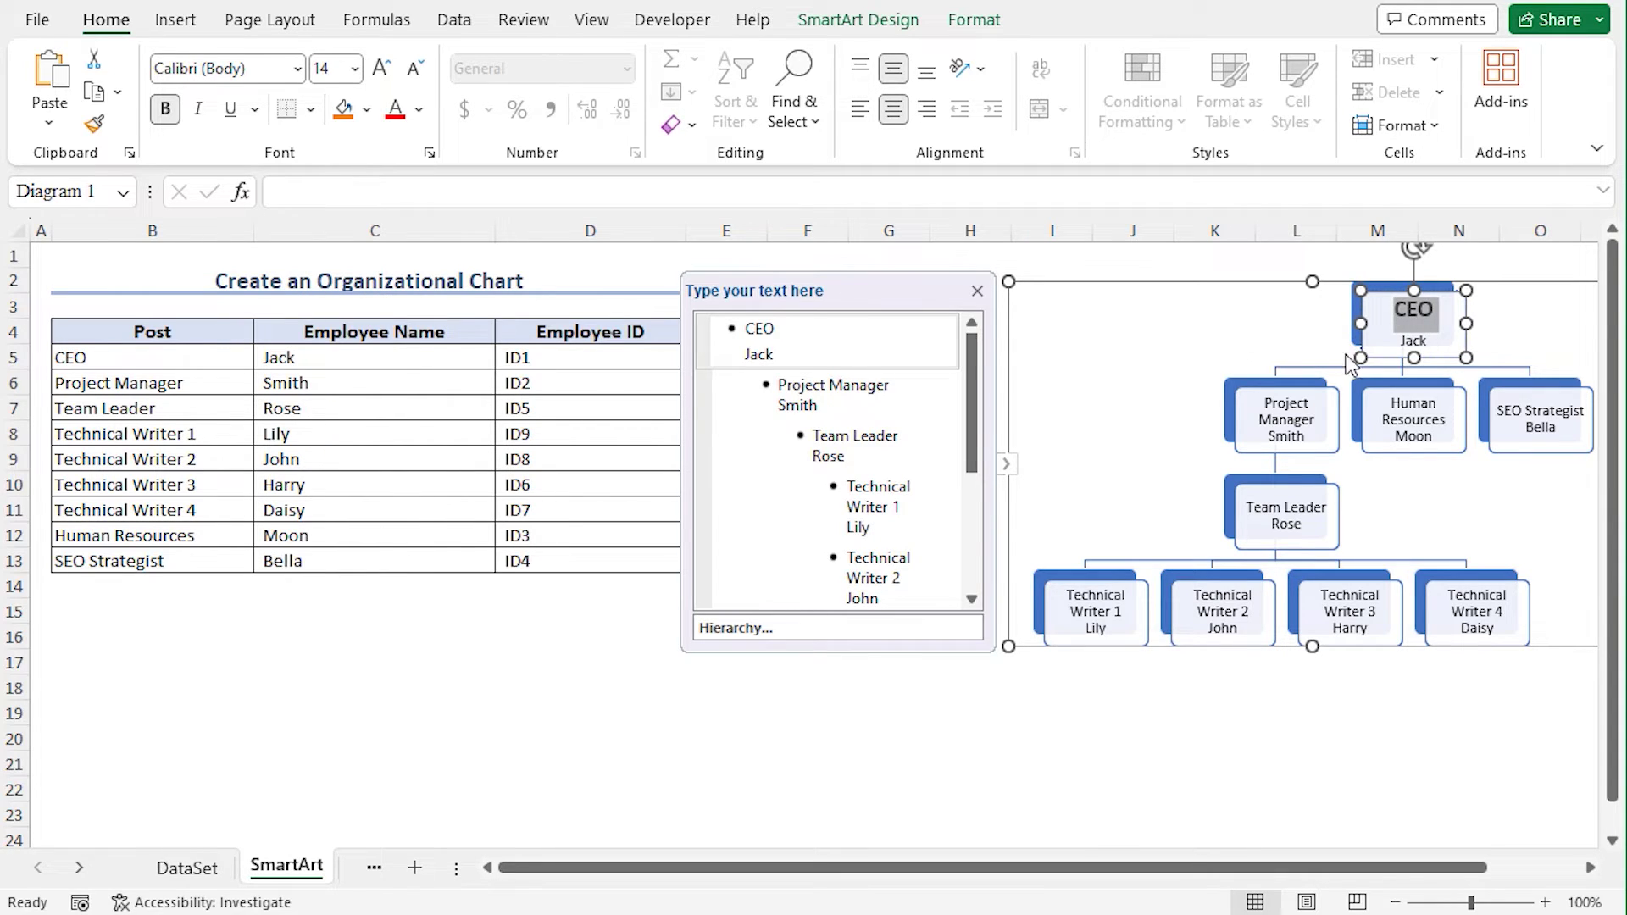
left_click(356, 69)
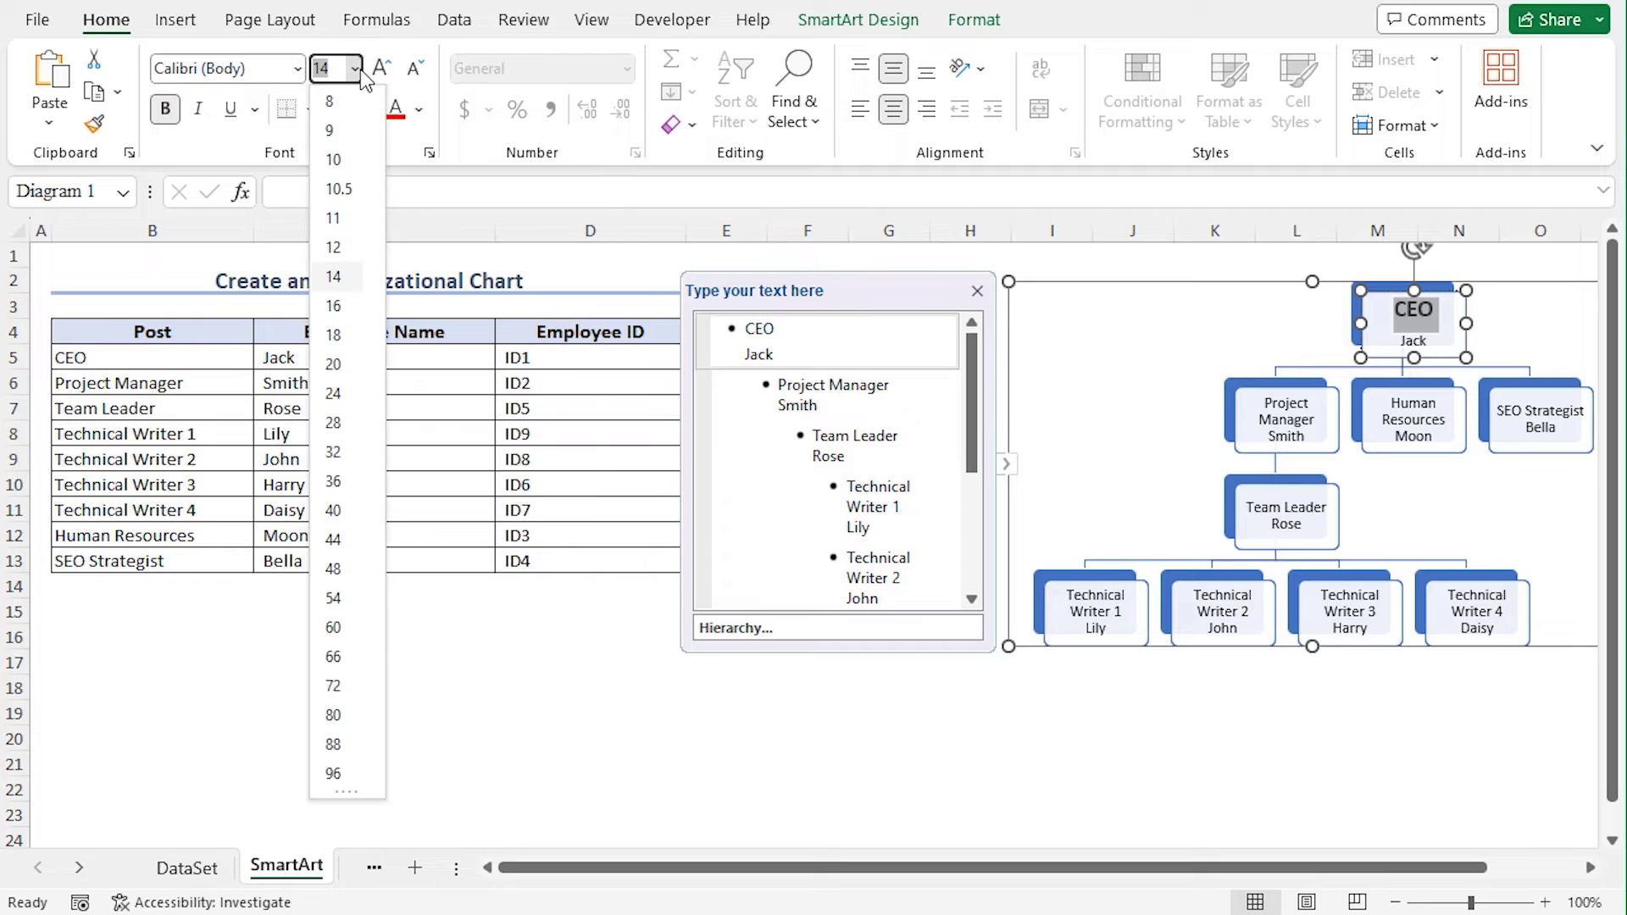
left_click(331, 130)
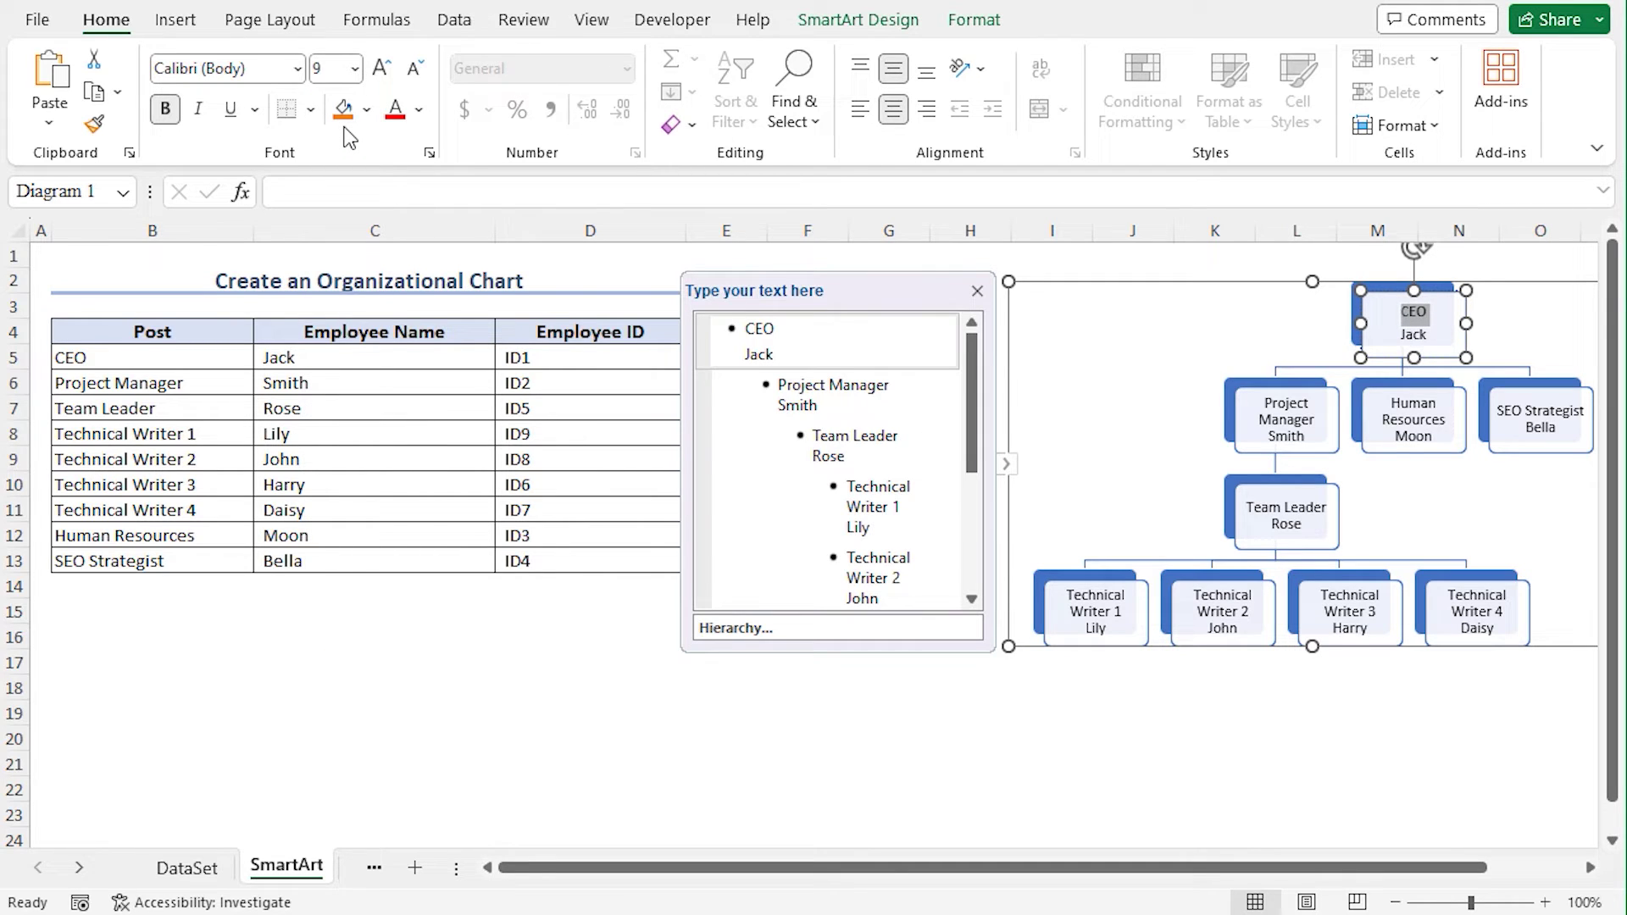
key("Escape")
key("Escape")
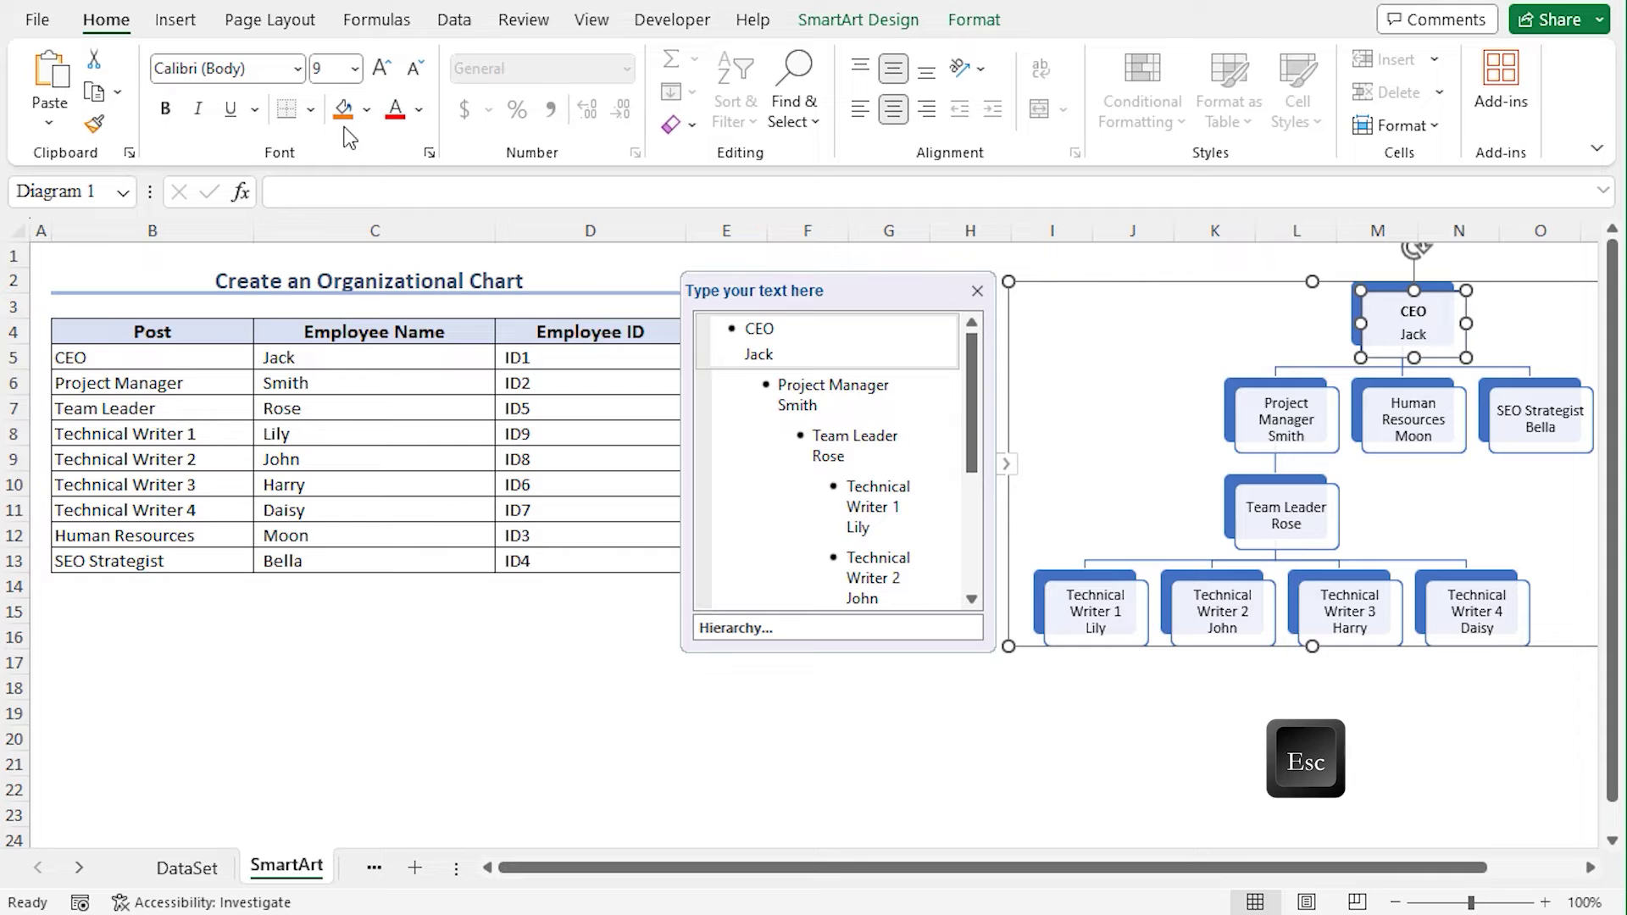
Hide the SmartArt text pane, then select the CEO box and drag it left
left_click(1007, 465)
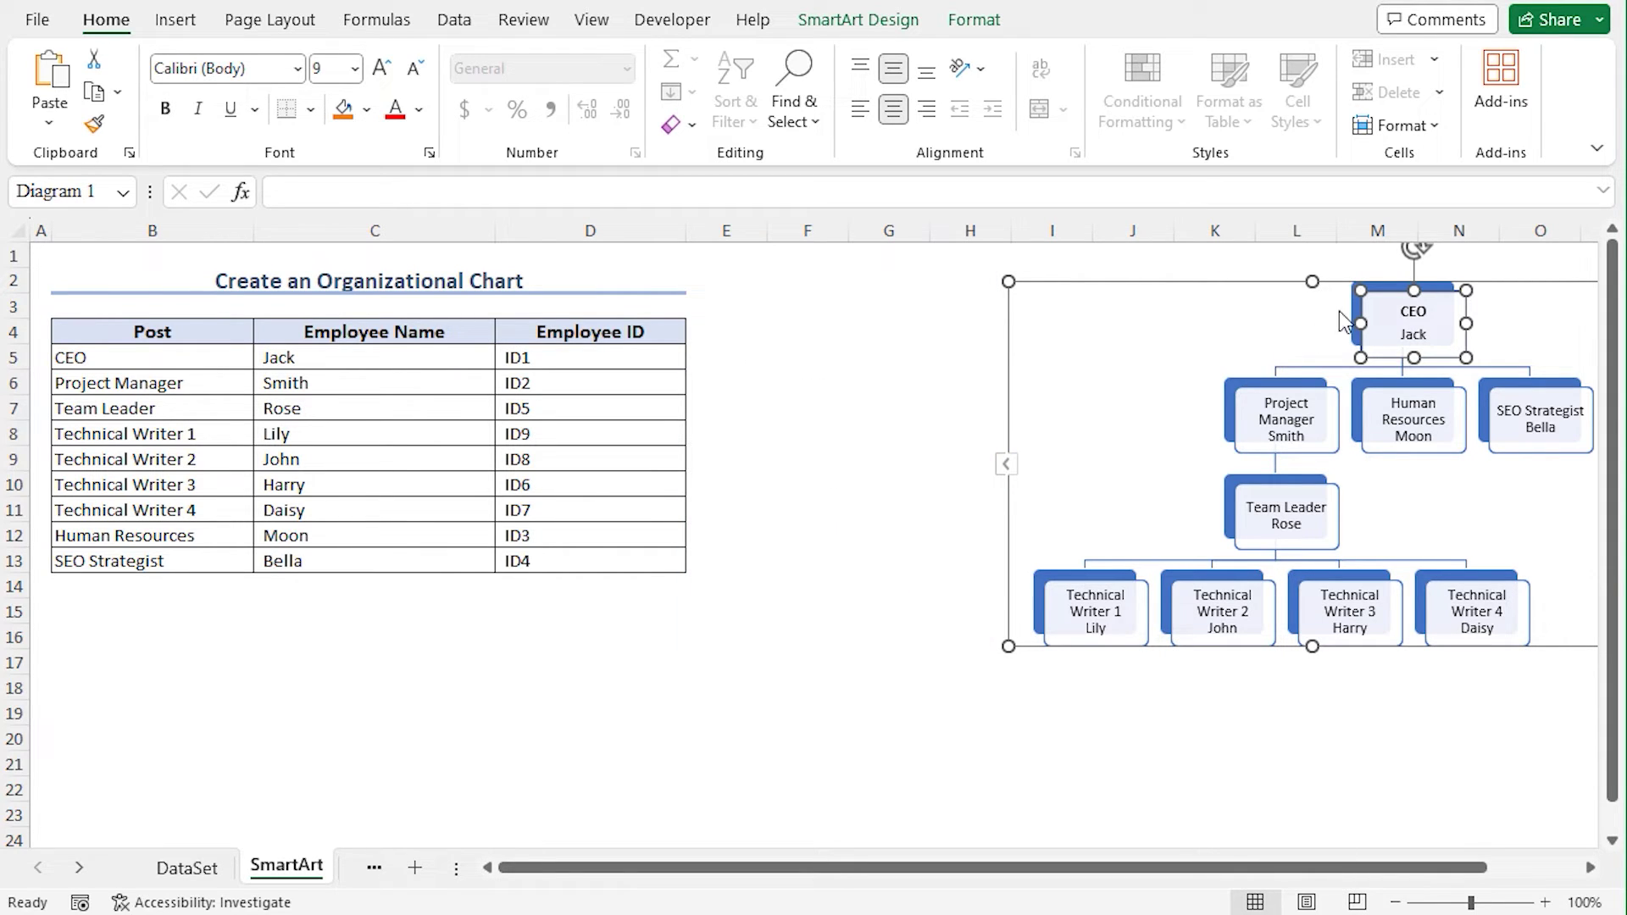
left_click(1367, 284)
left_click_drag(1368, 284, 1060, 284)
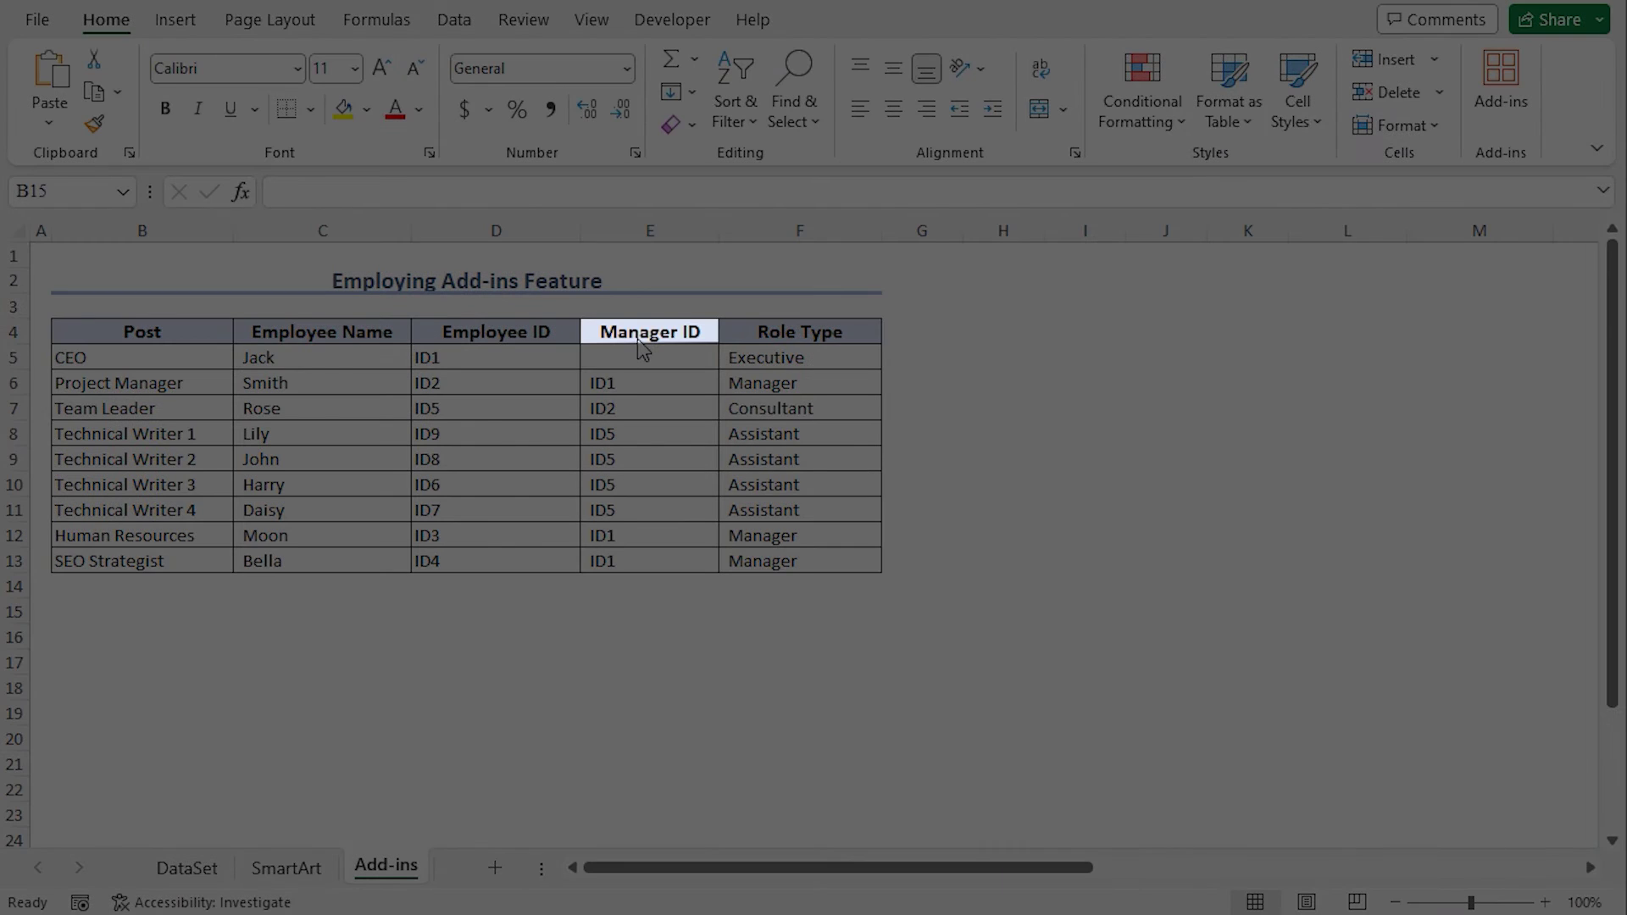
left_click(641, 337)
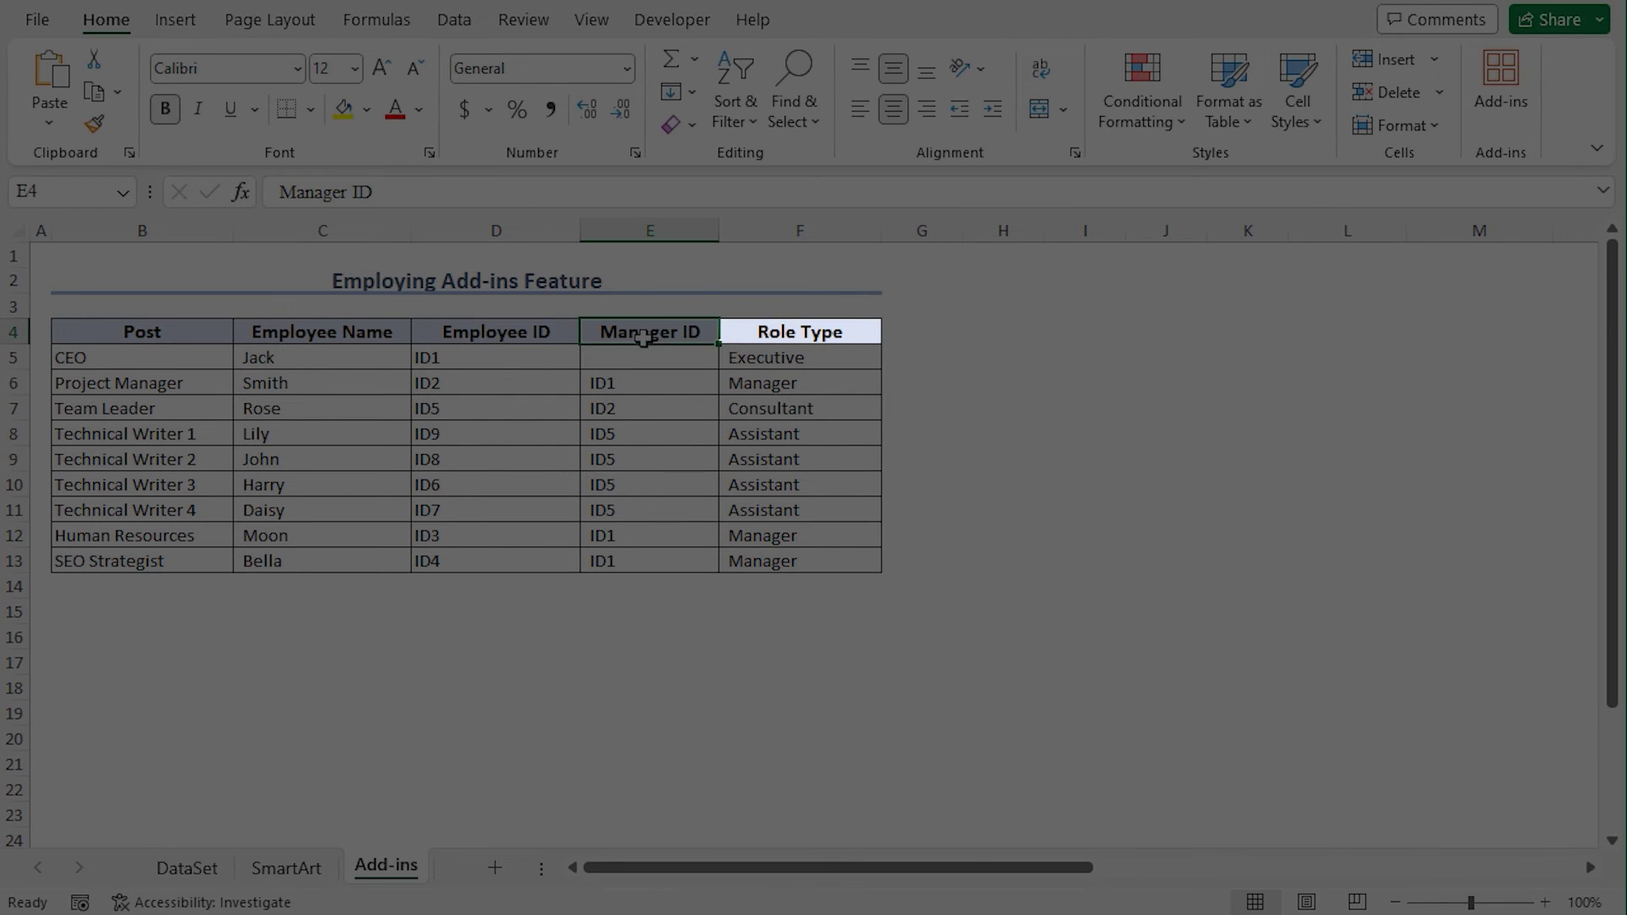
left_click(759, 336)
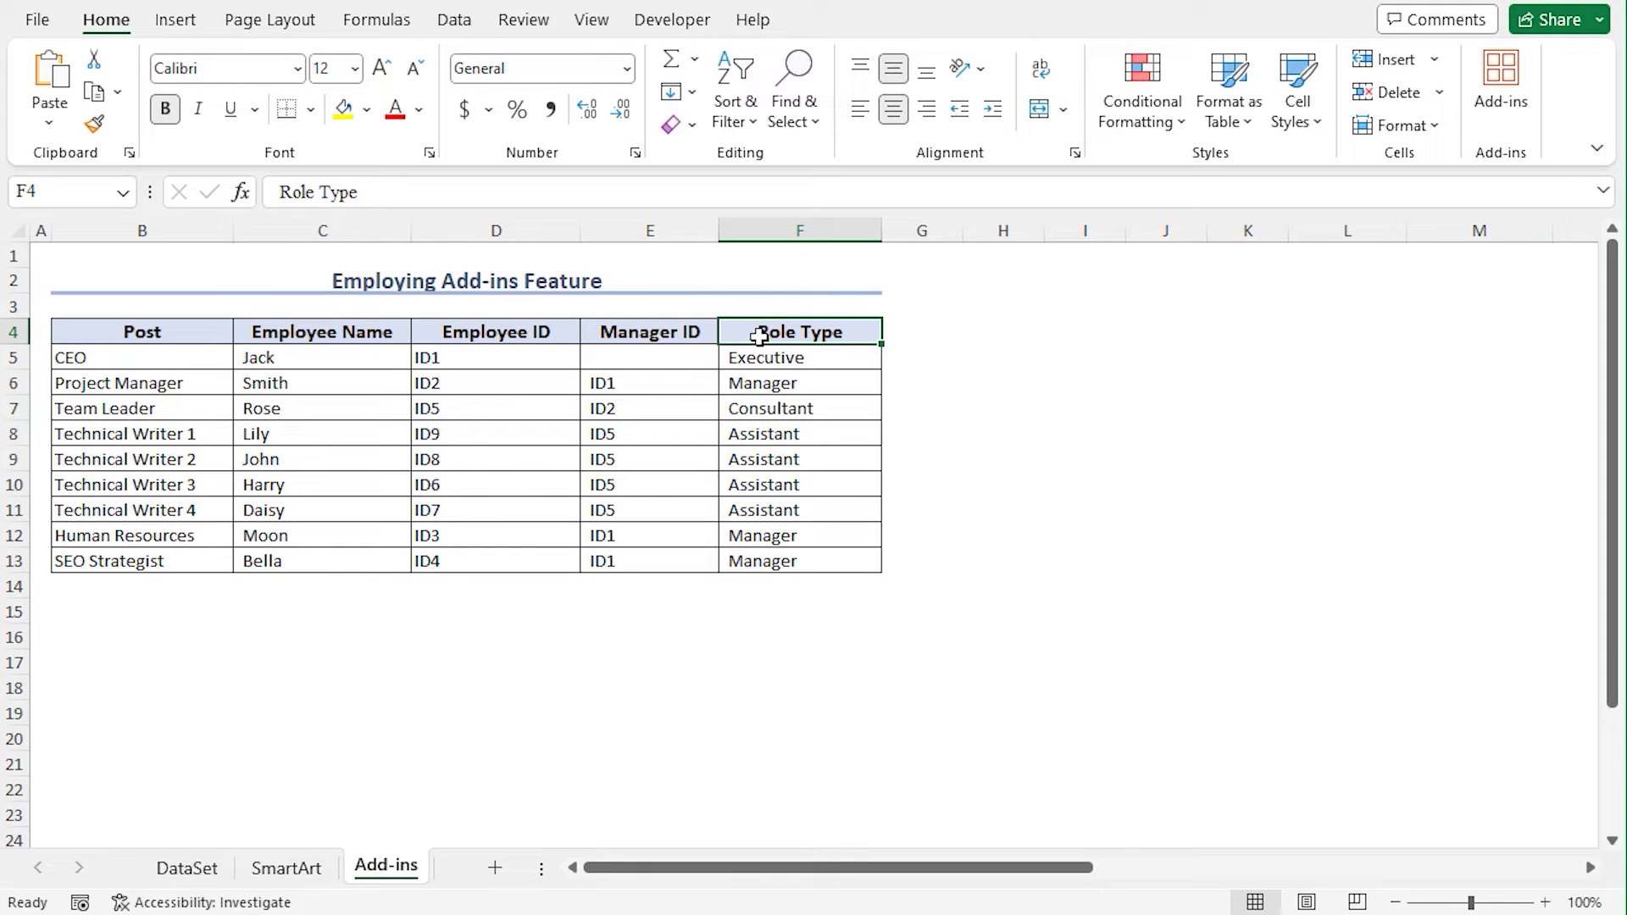
left_click(658, 330)
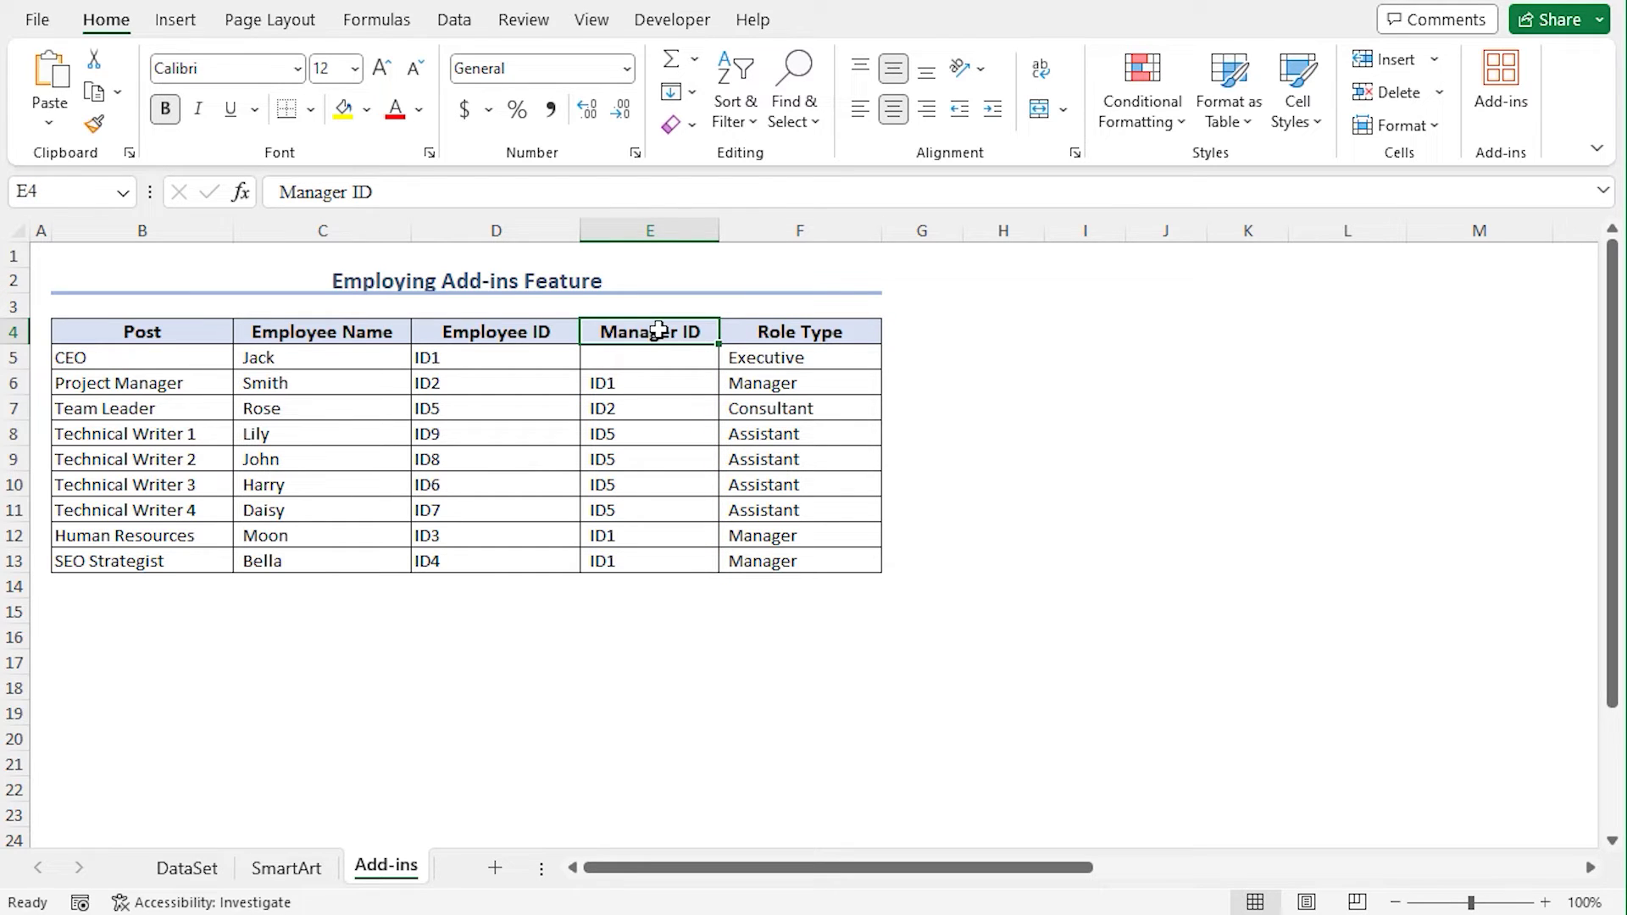
left_click(187, 383)
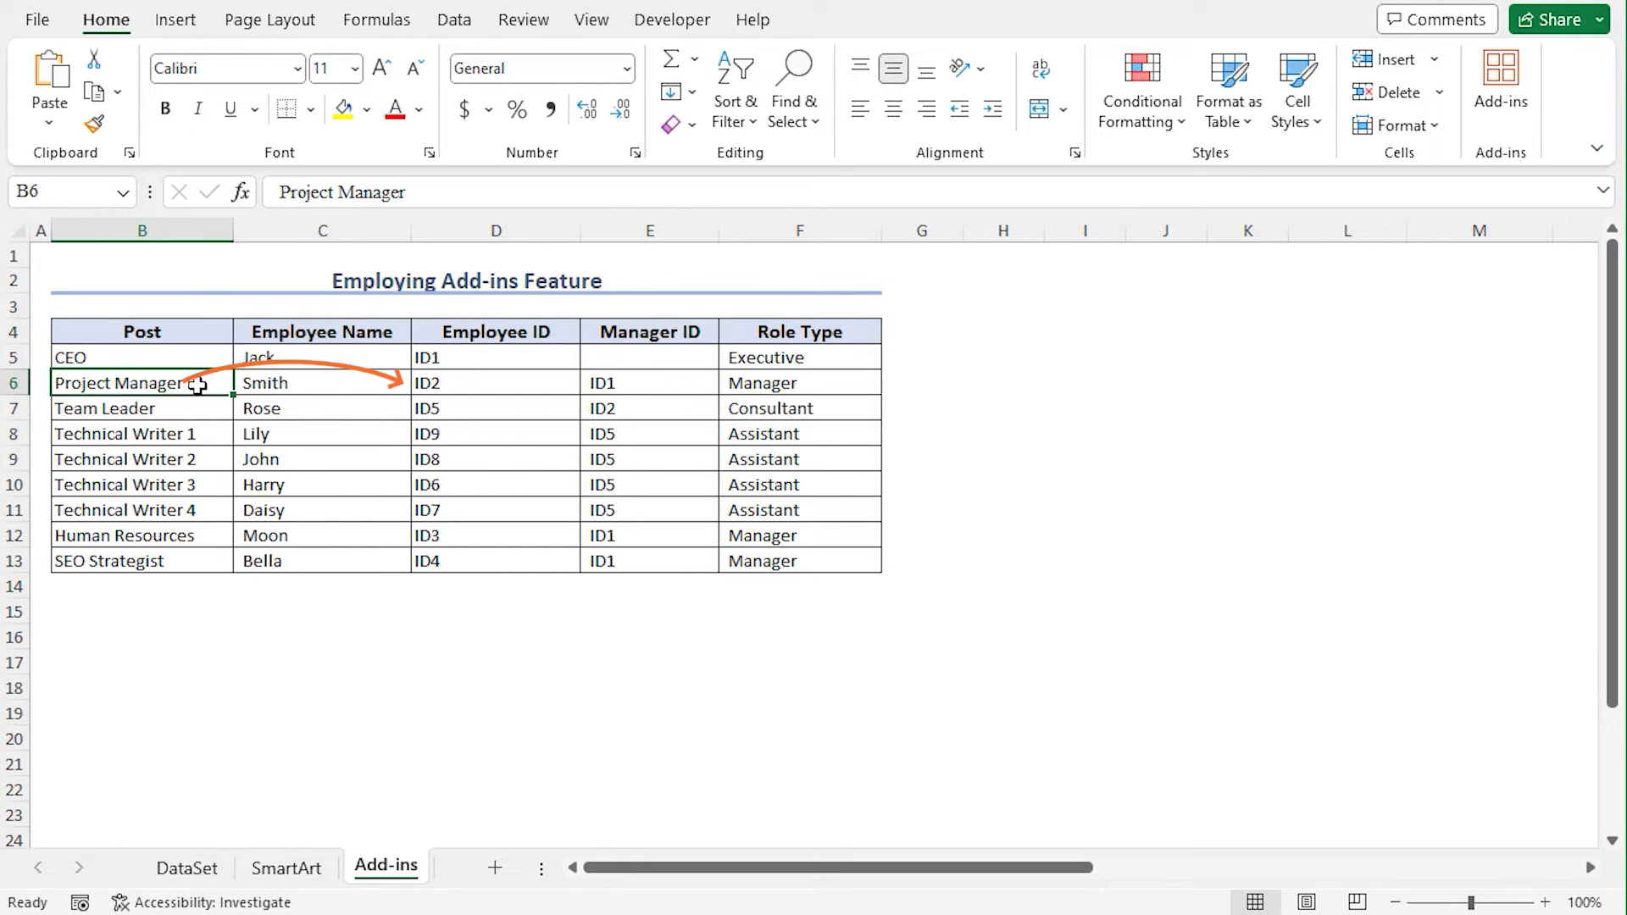
left_click(438, 380)
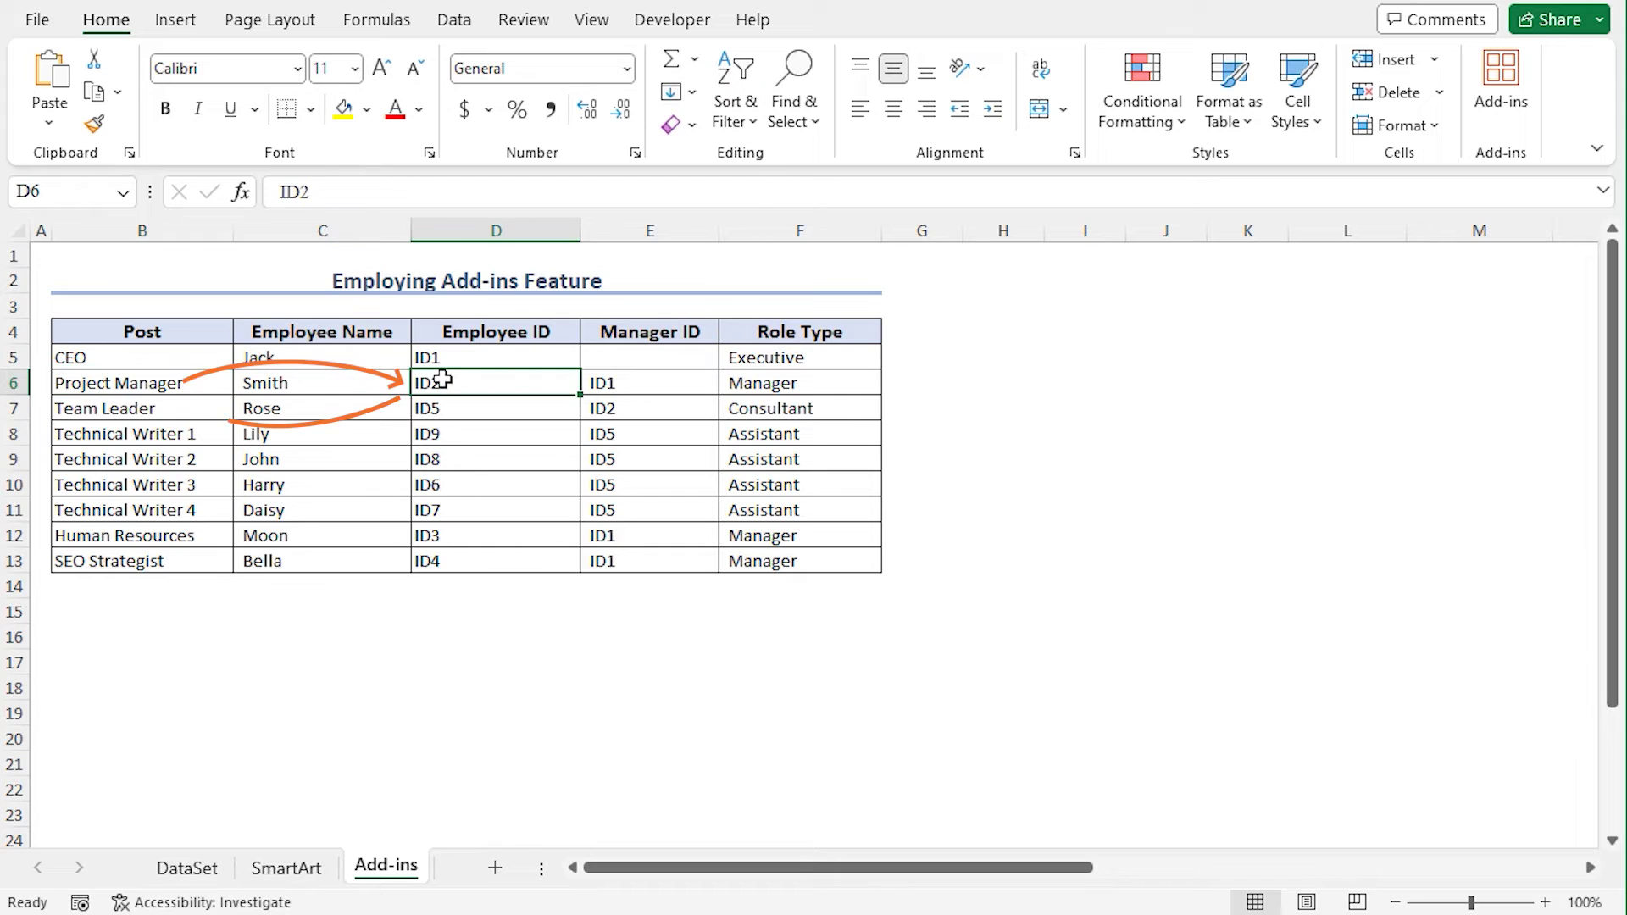
left_click(191, 408)
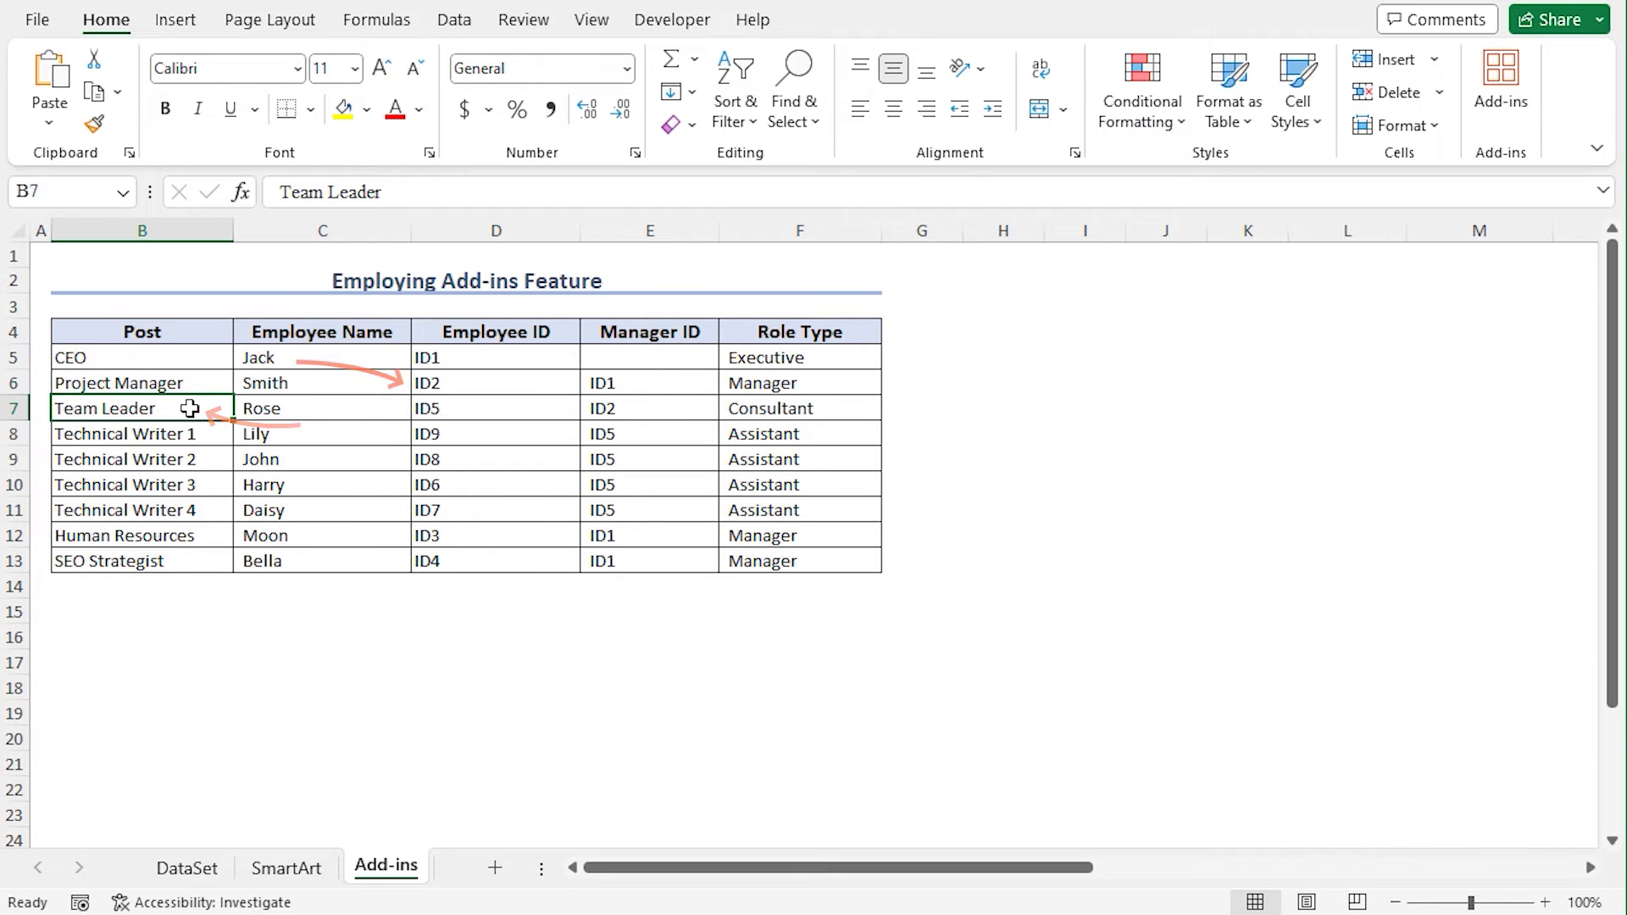
left_click(640, 408)
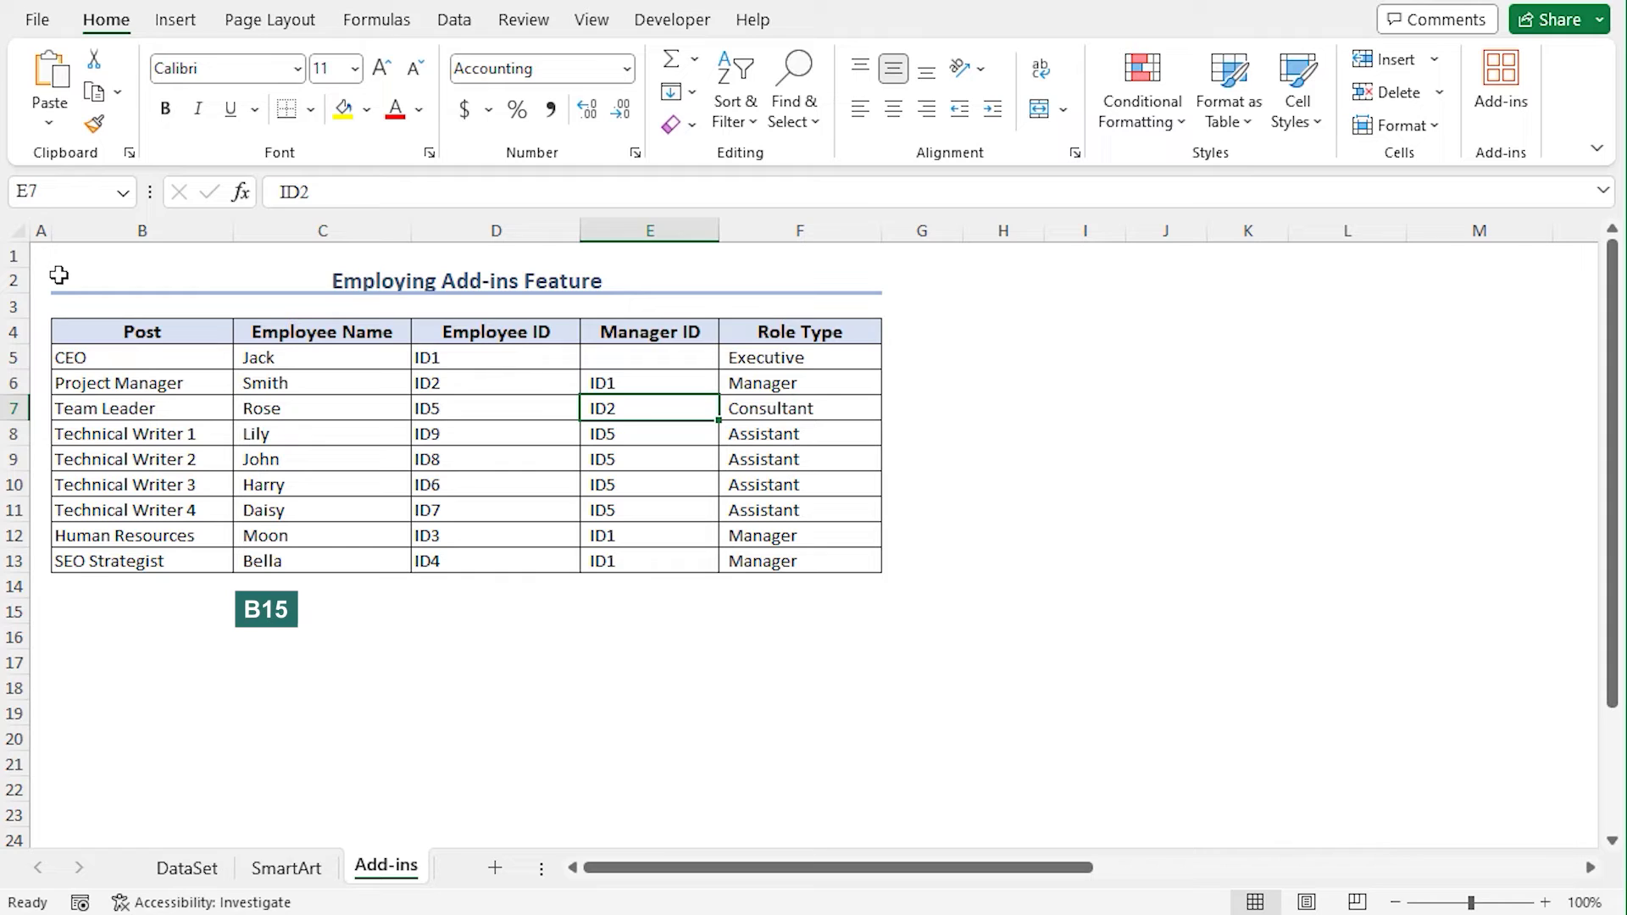
left_click(83, 614)
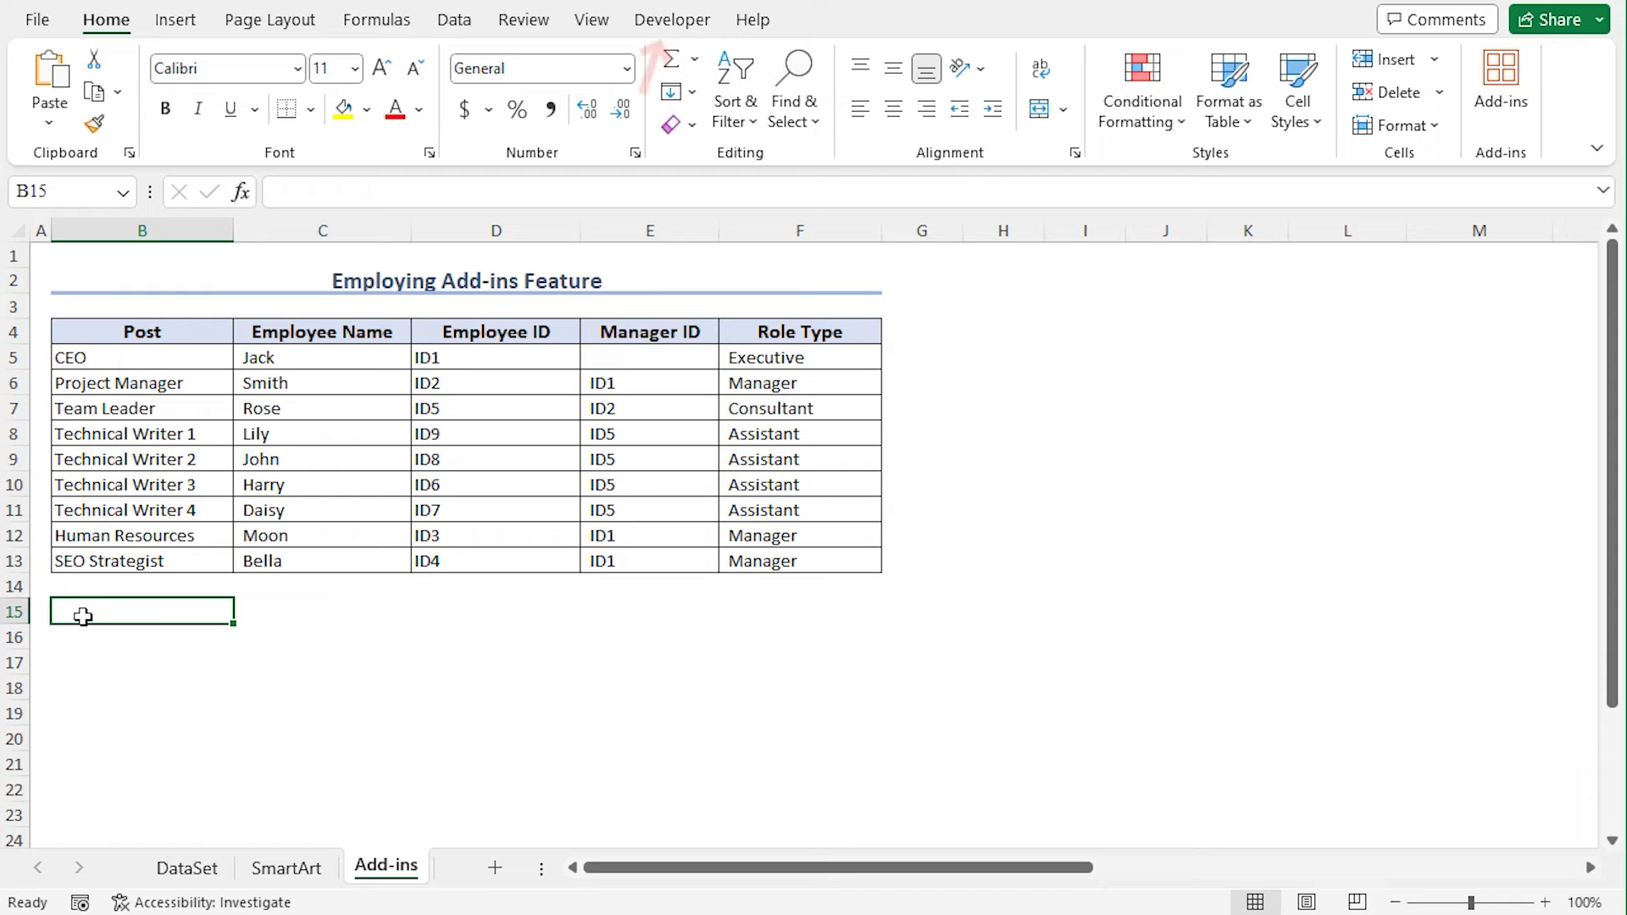
Add Microsoft Visio Data Visualizer from the Office Store via Developer > Add-ins and accept its terms
left_click(679, 26)
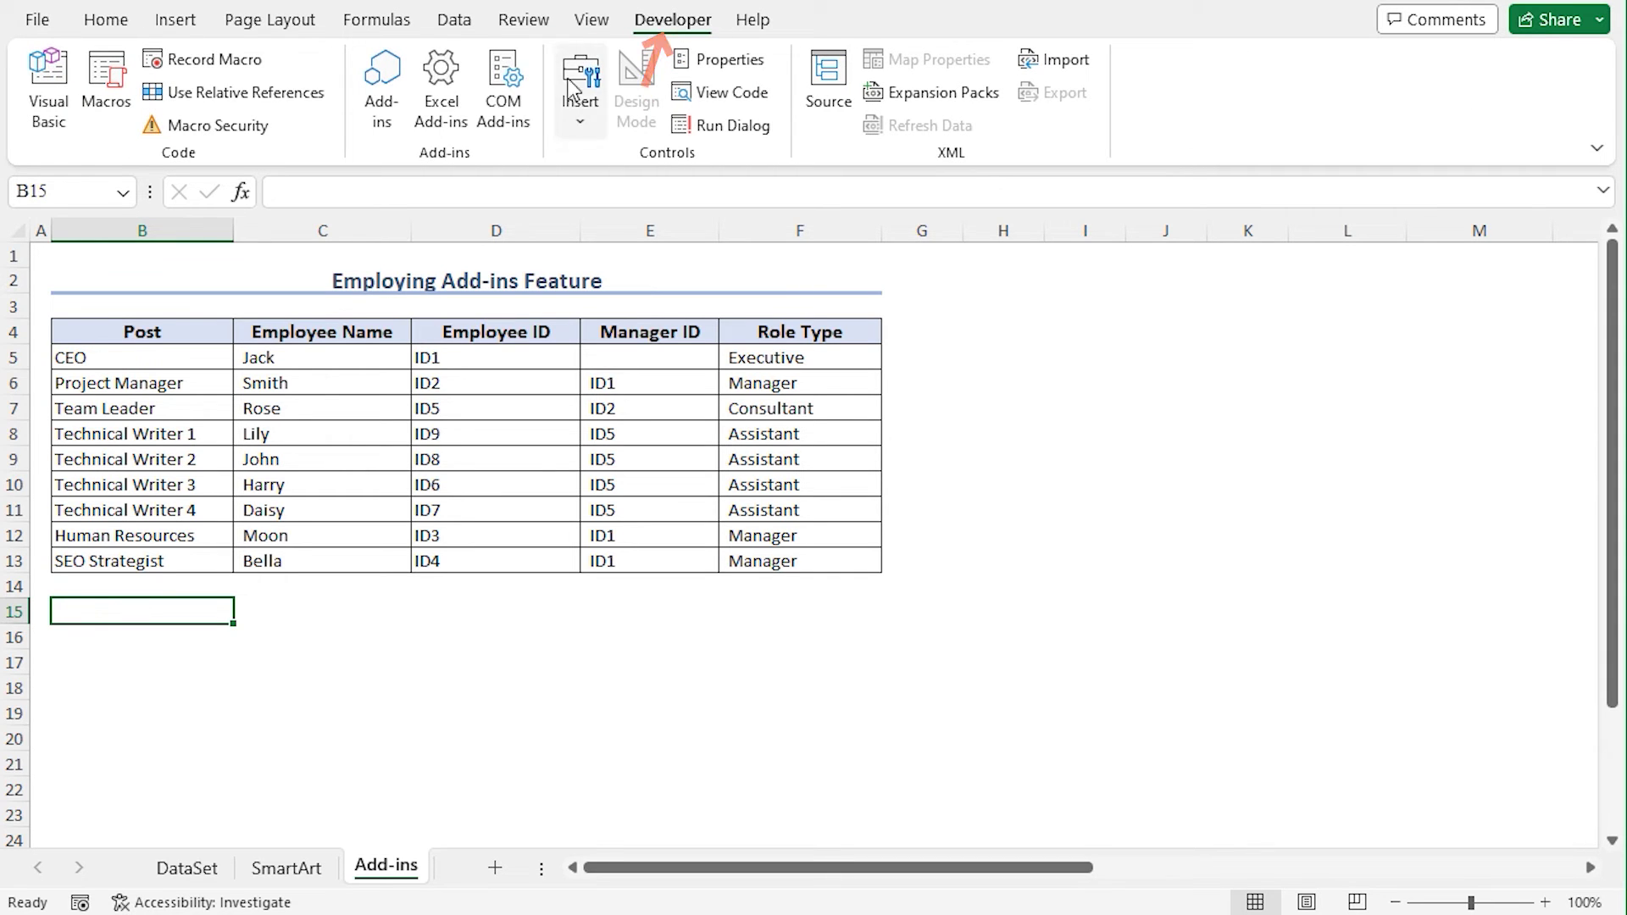
left_click(380, 73)
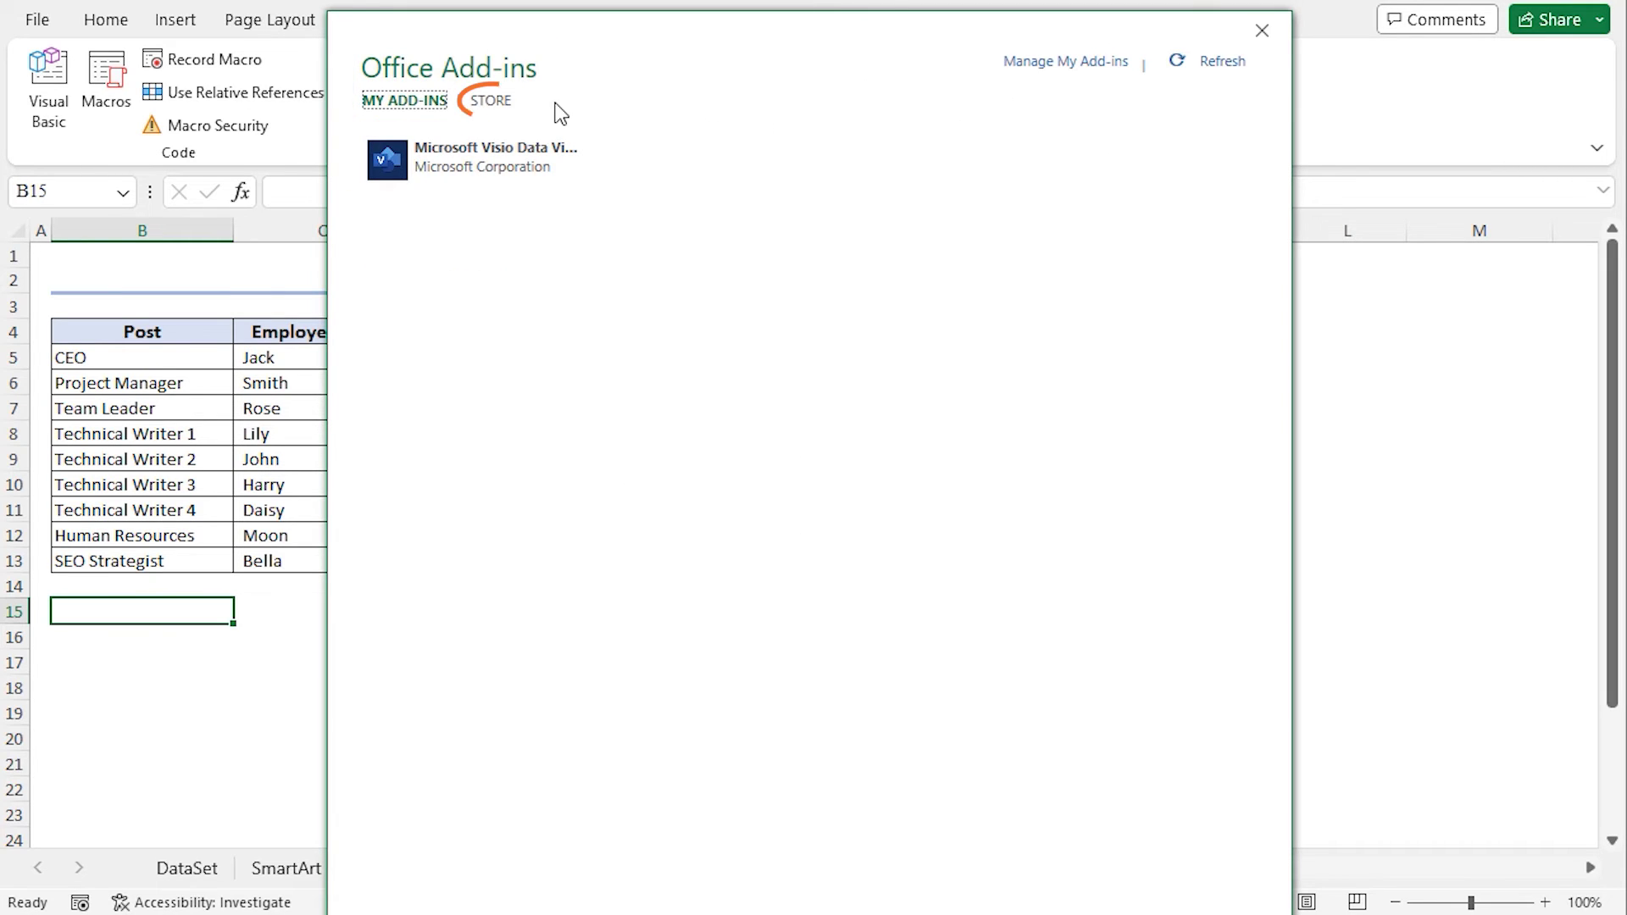
left_click(519, 104)
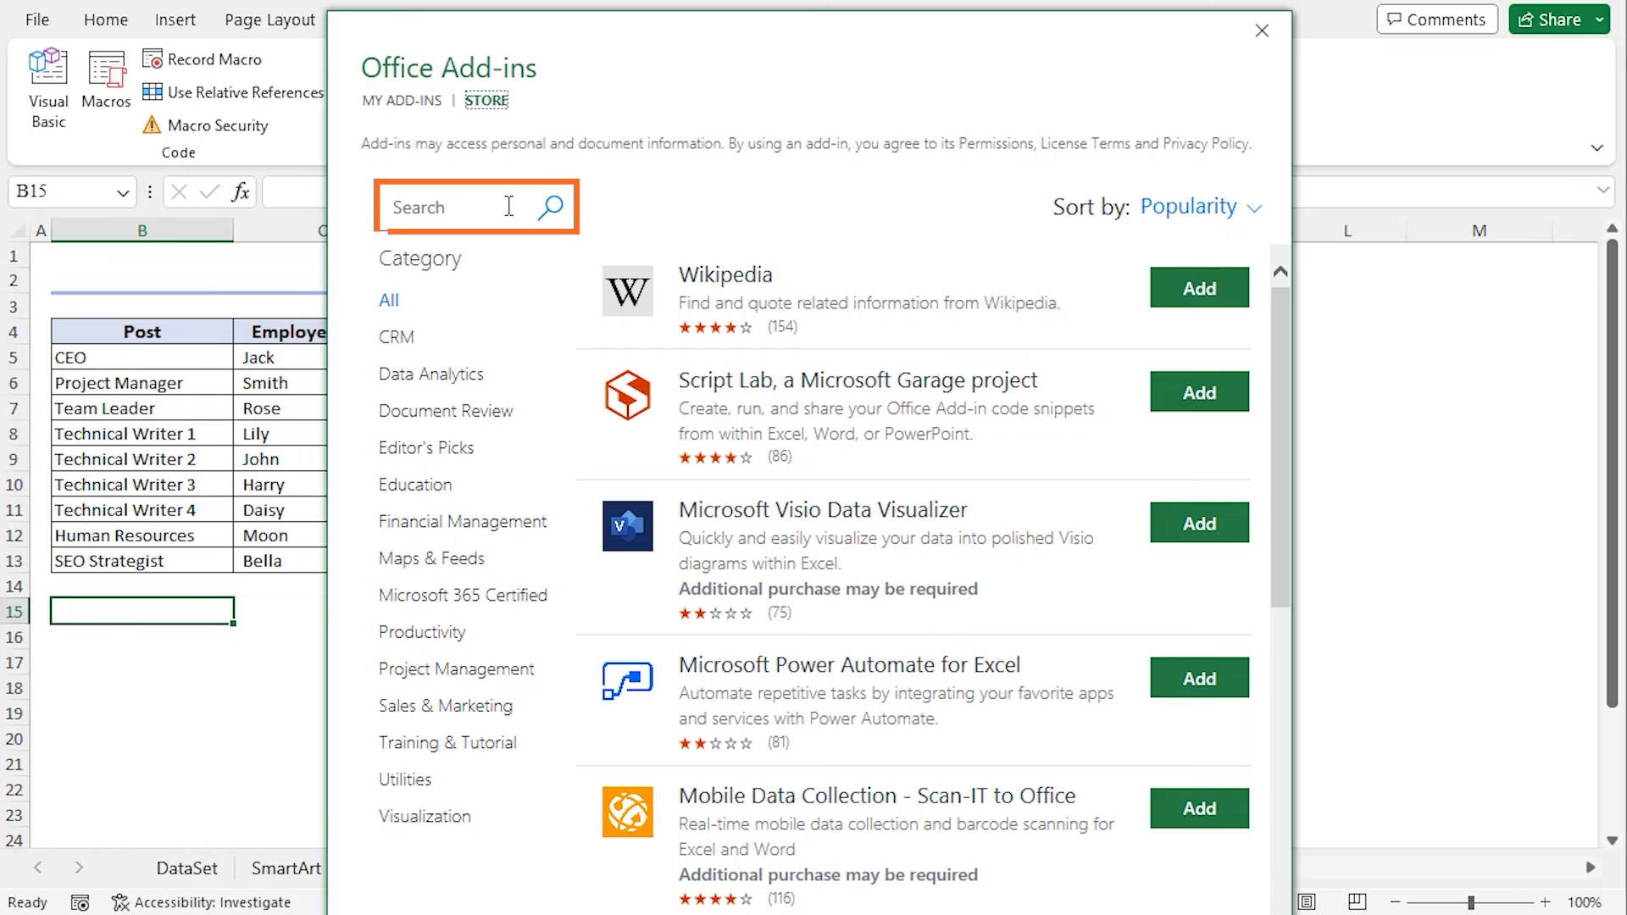
left_click(1229, 534)
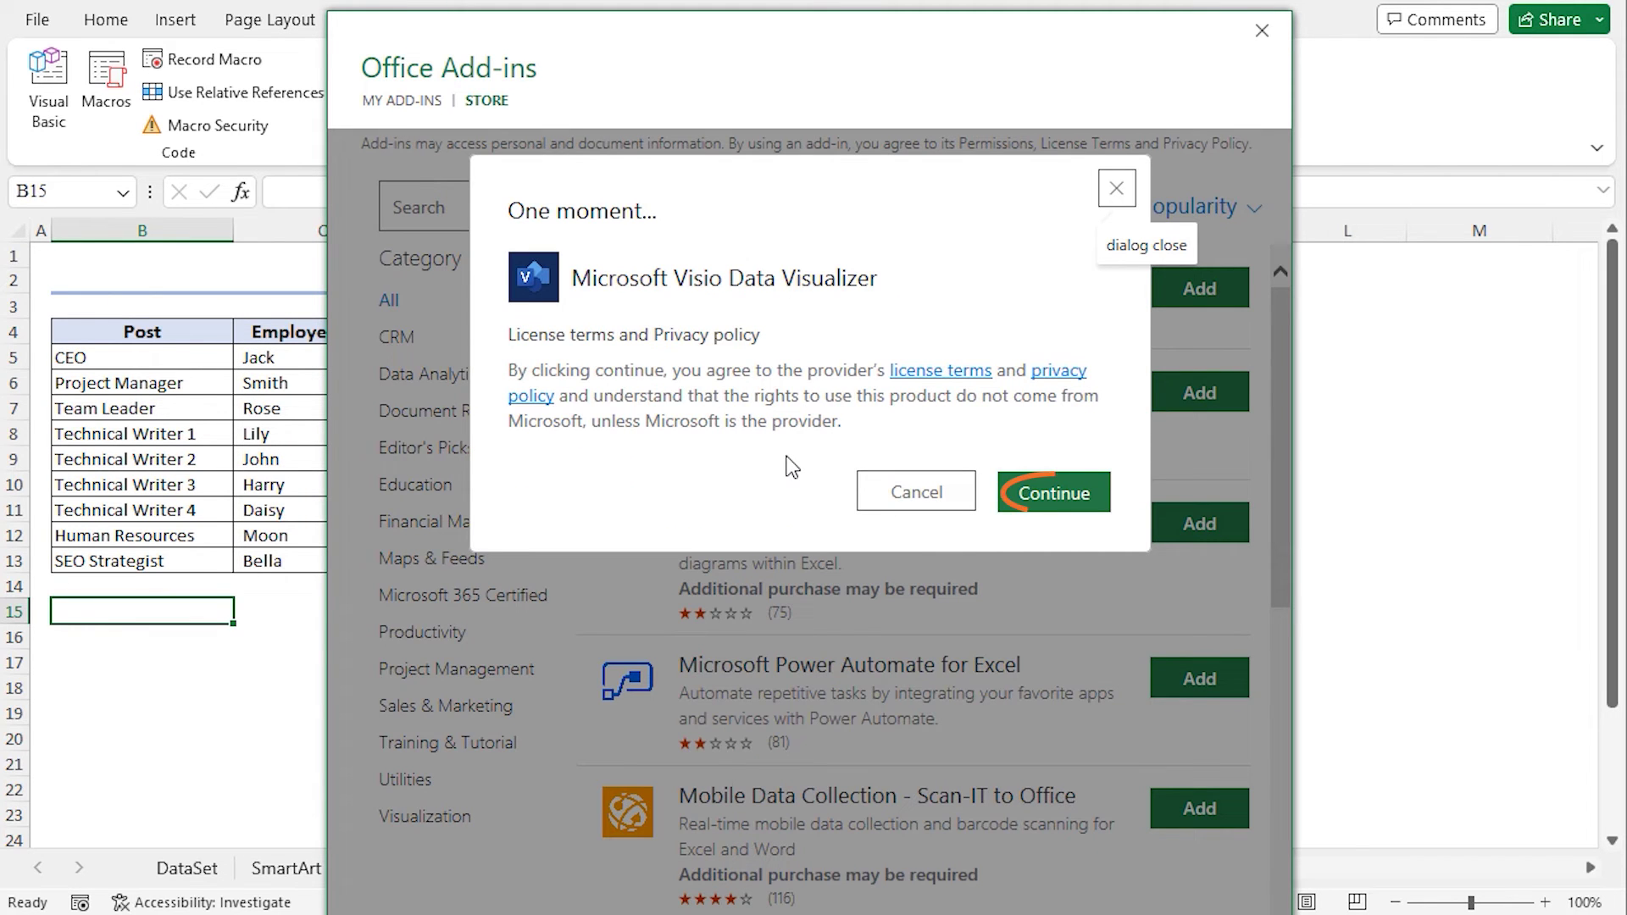
left_click(1044, 496)
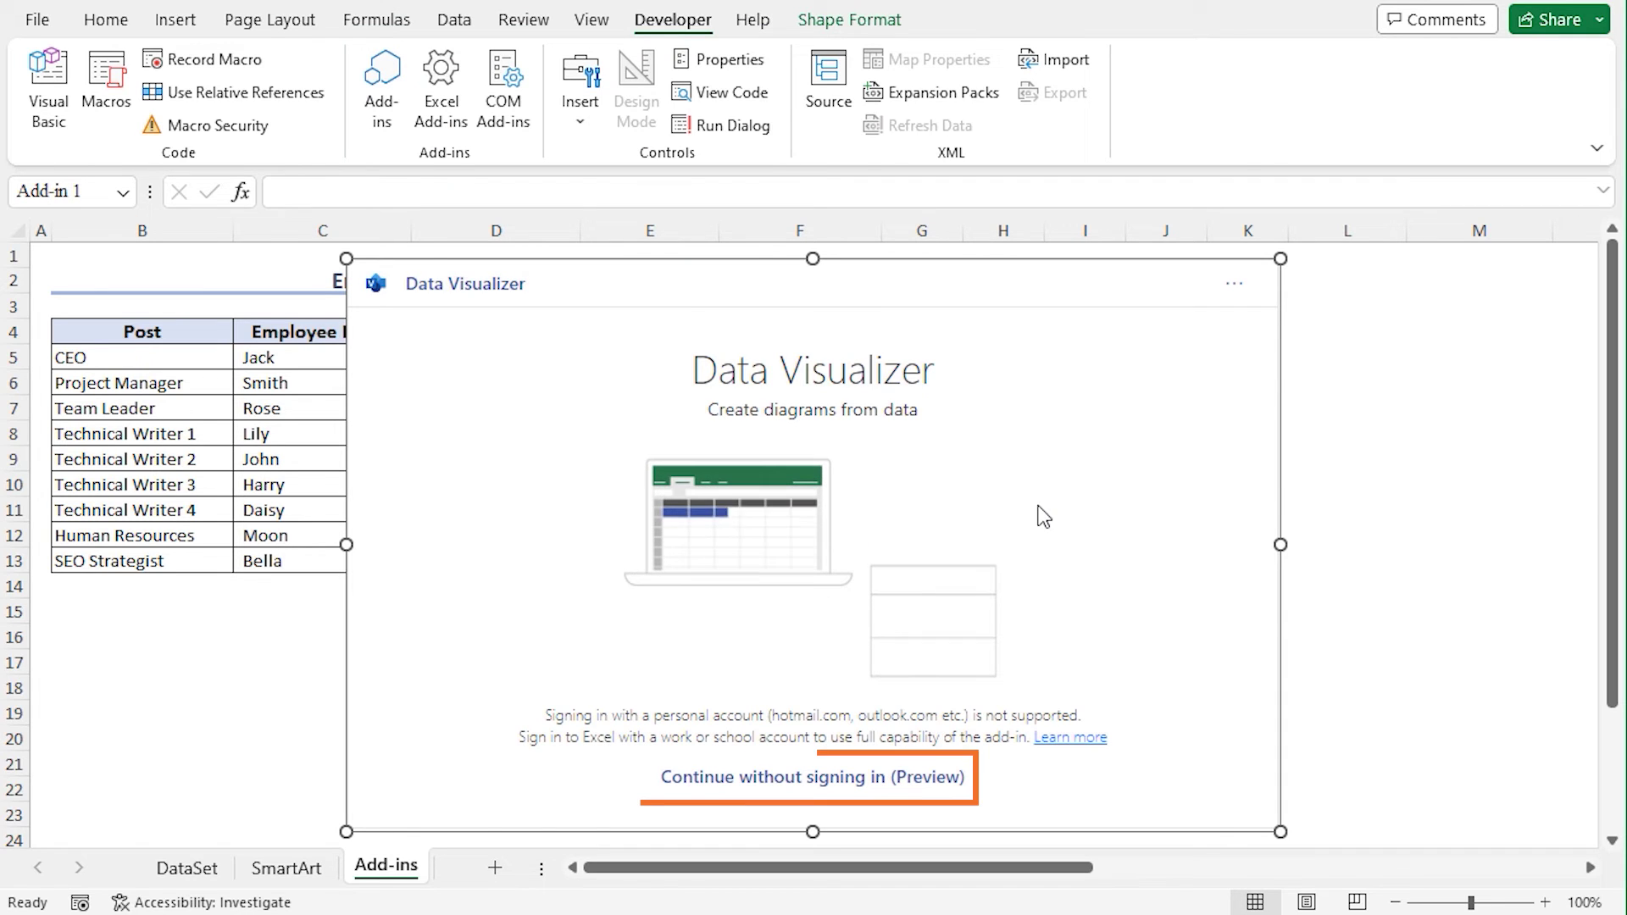
Continue without signing in and create a Hybrid organization chart with starter data
left_click(819, 778)
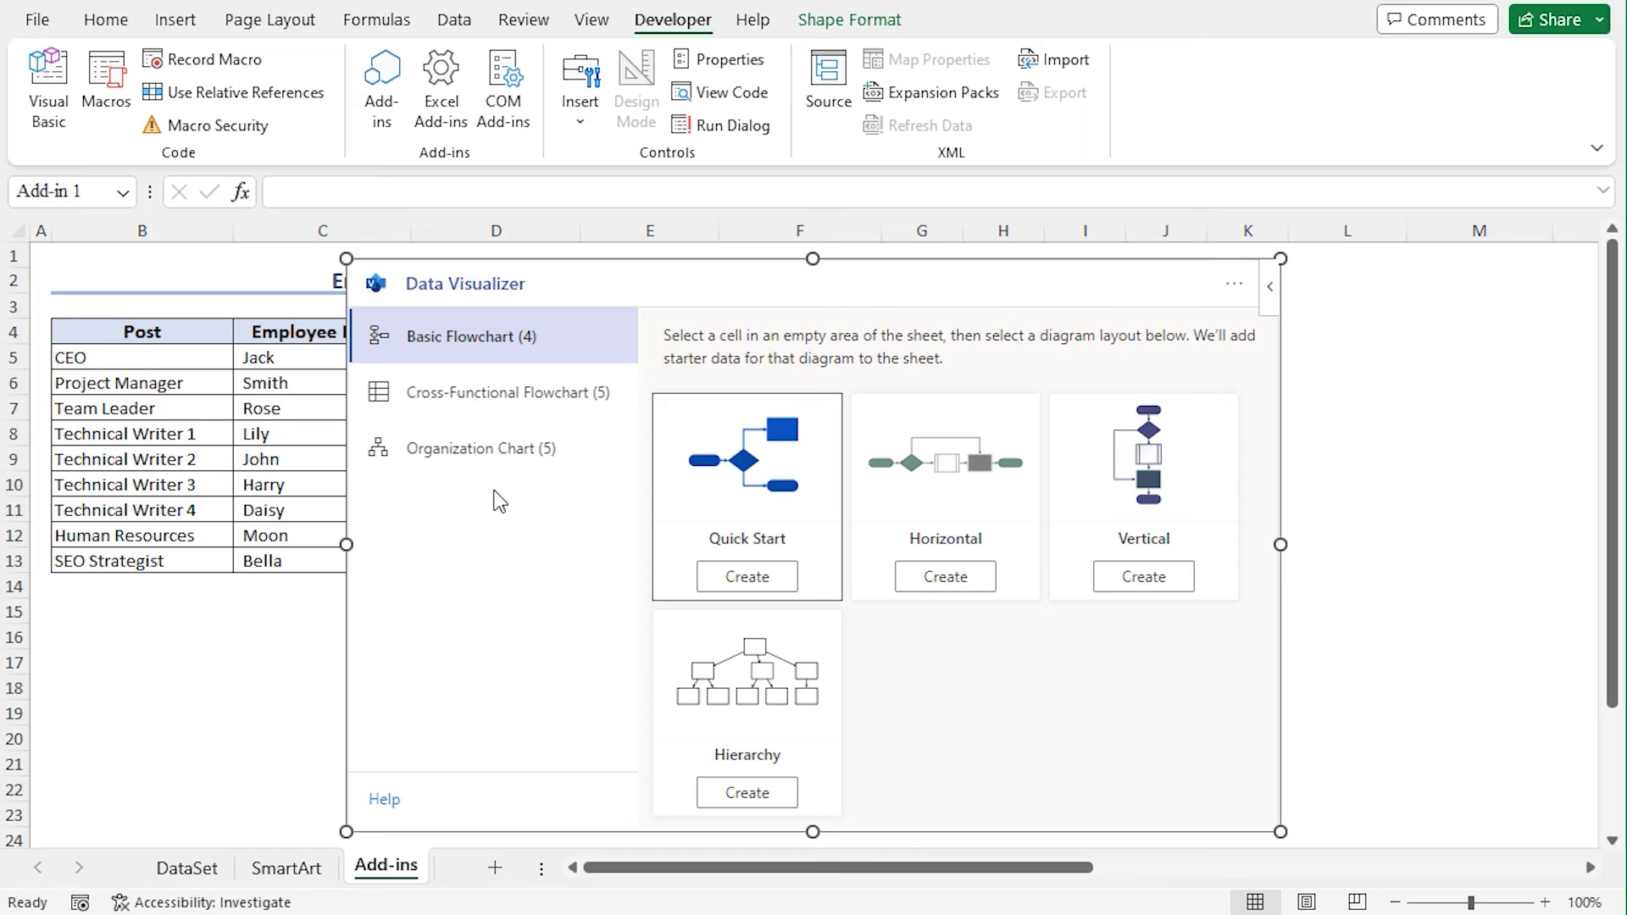
left_click(480, 453)
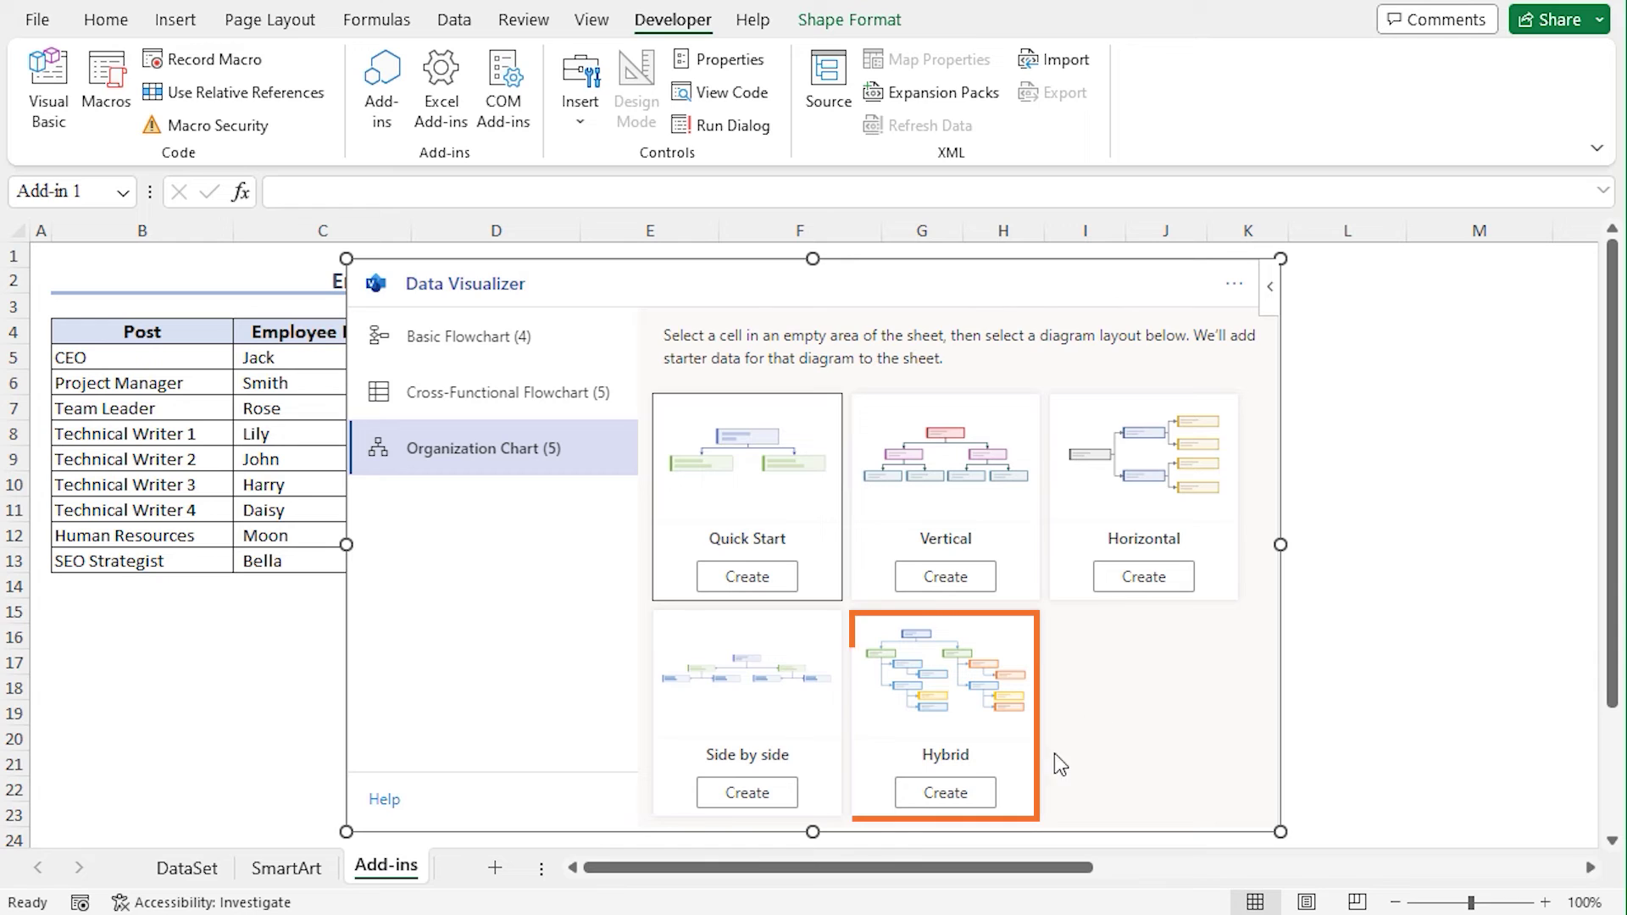
left_click(966, 795)
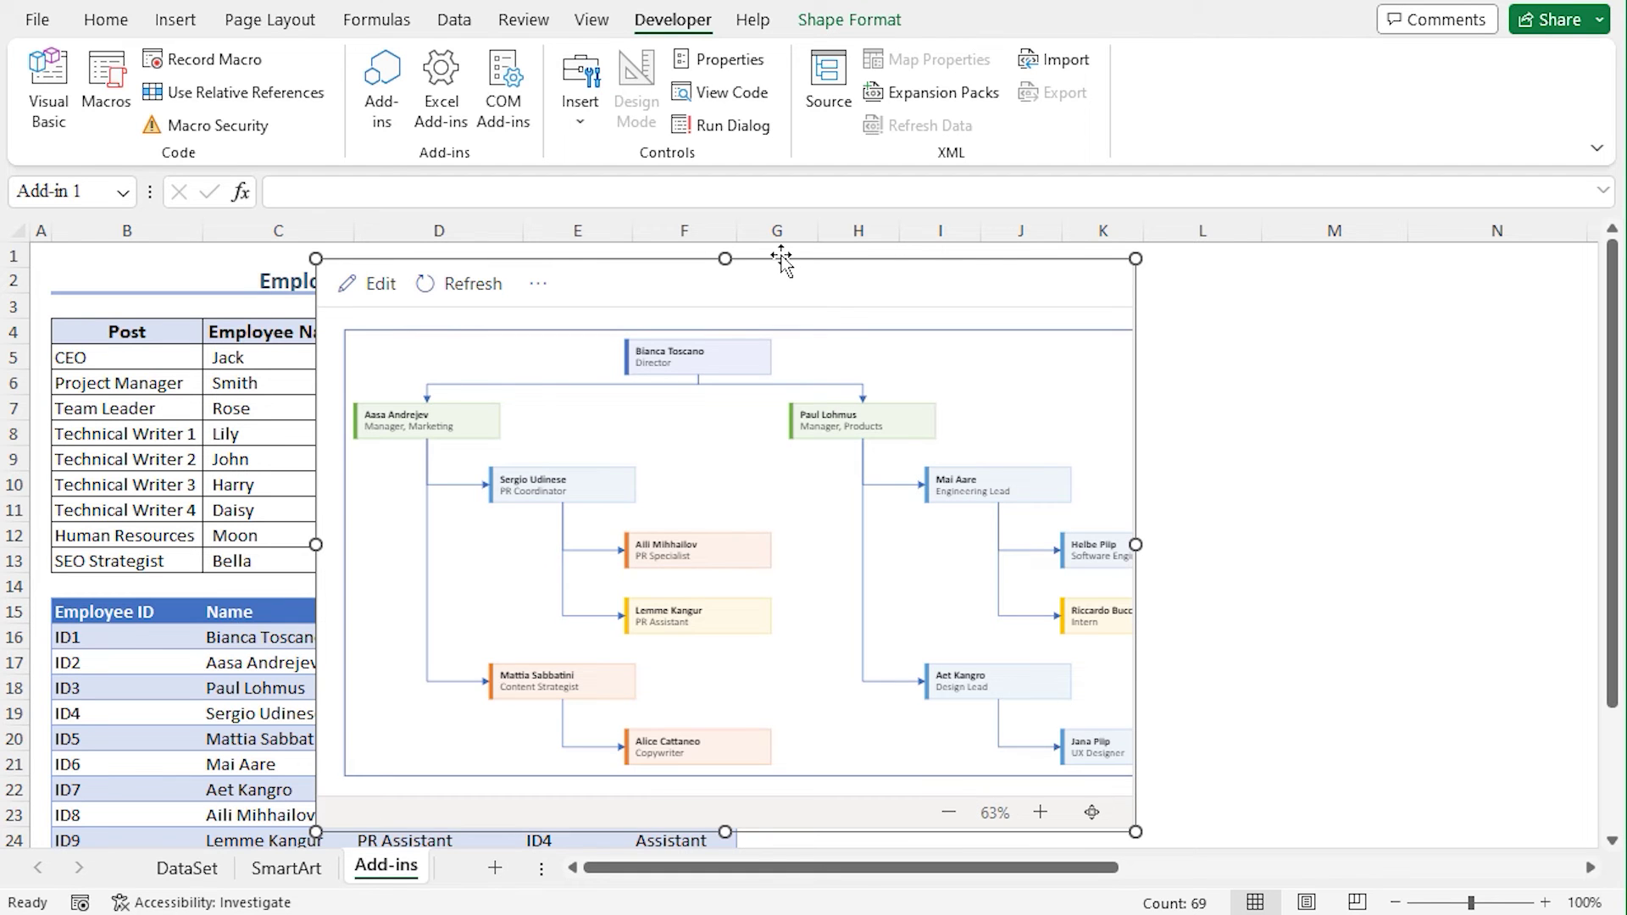
Drag the Data Visualizer chart frame right so its left edge sits at column G
left_click_drag(782, 259, 1204, 259)
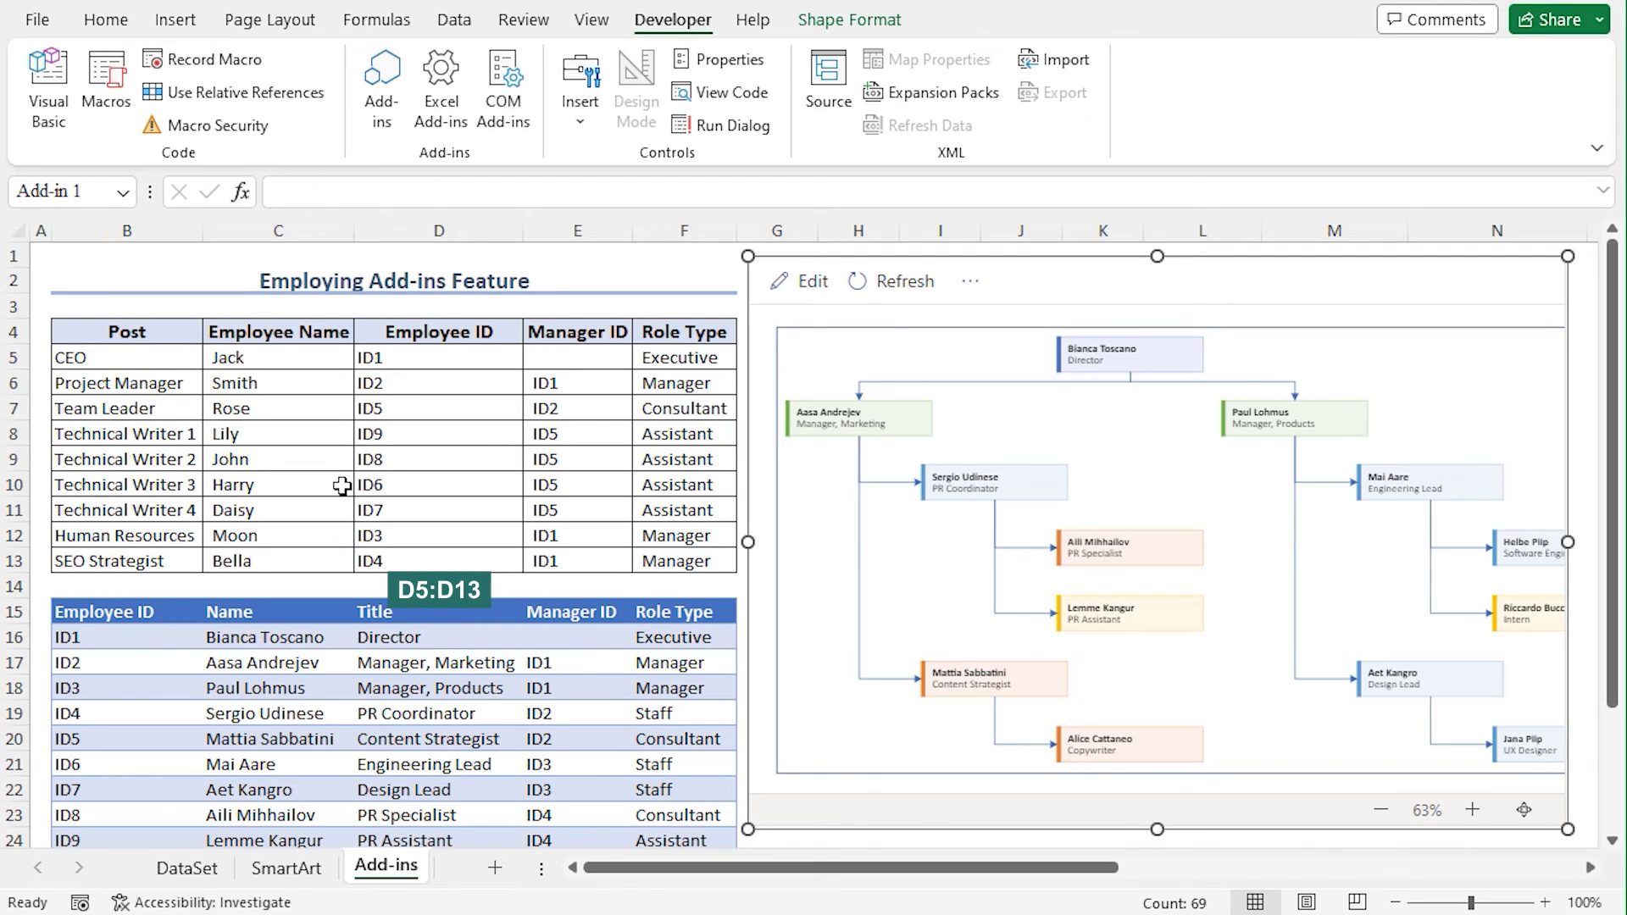
Copy employee IDs D5:D13 into B16 and names C5:C13 into C16
left_click_drag(414, 367, 455, 561)
key("ctrl+c")
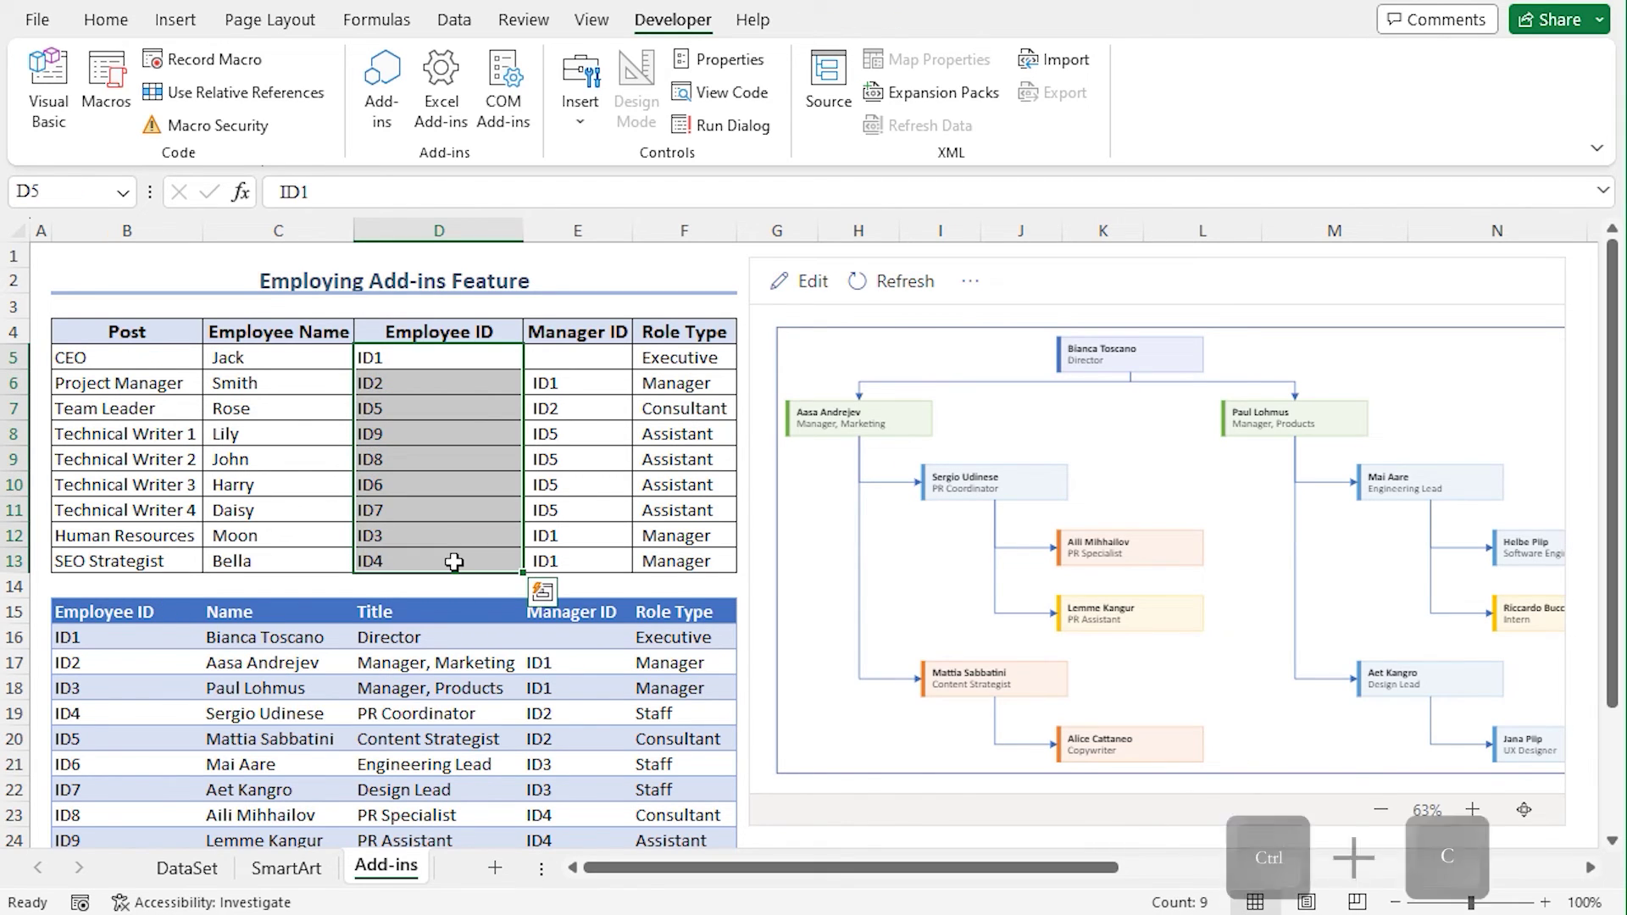
left_click(115, 634)
key("ctrl+v")
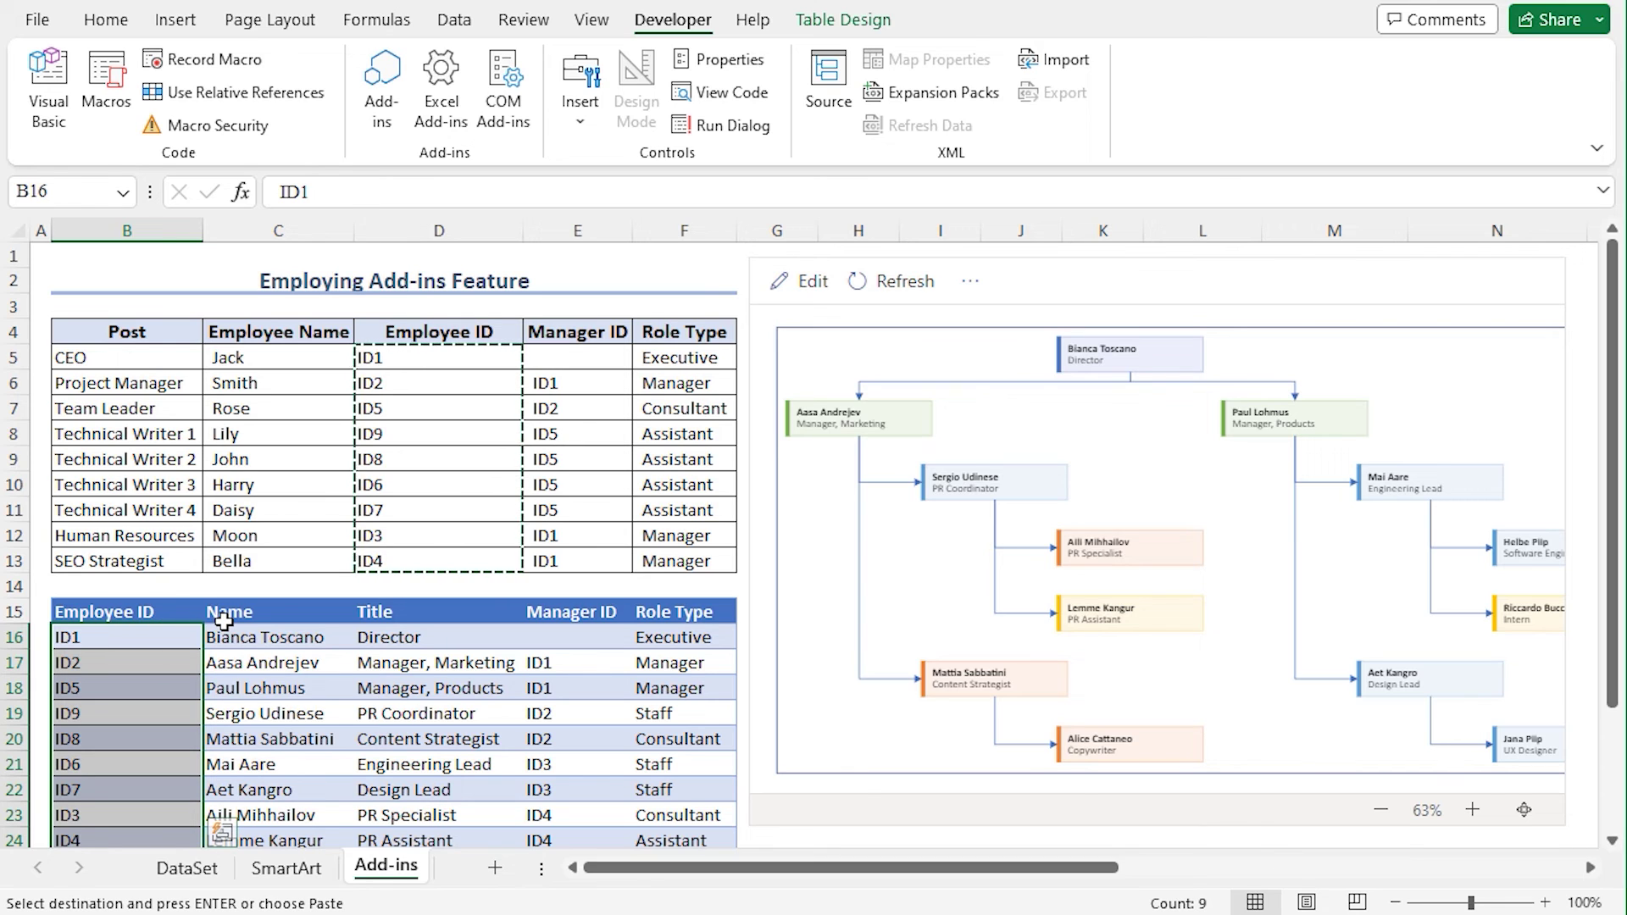
left_click_drag(233, 357, 267, 561)
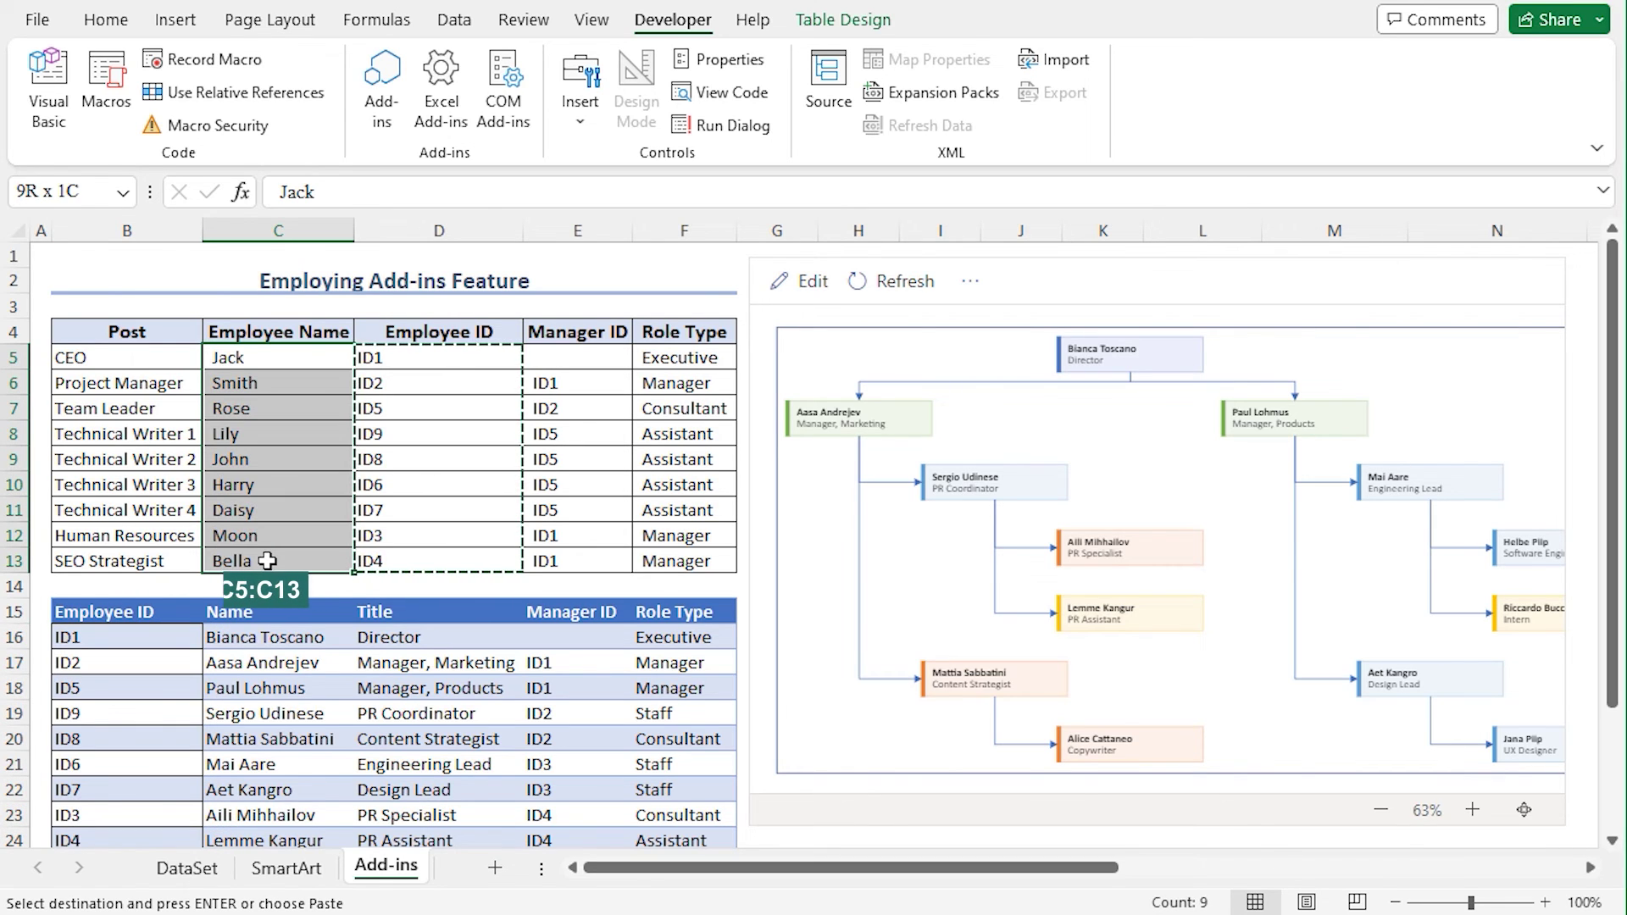
key("ctrl+c")
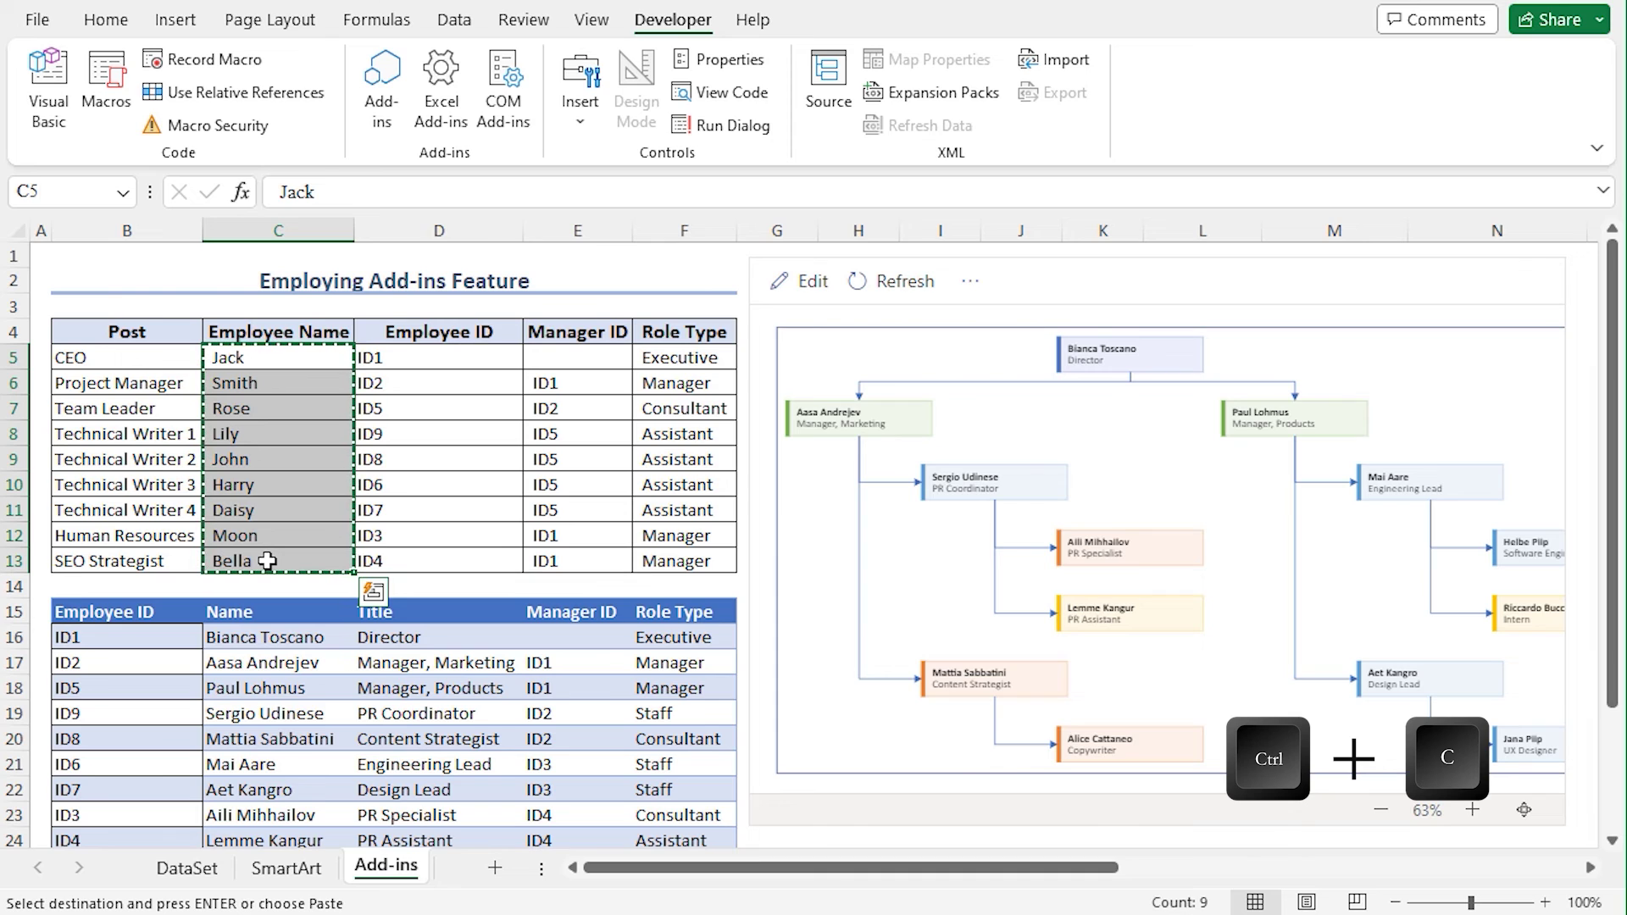
left_click(259, 635)
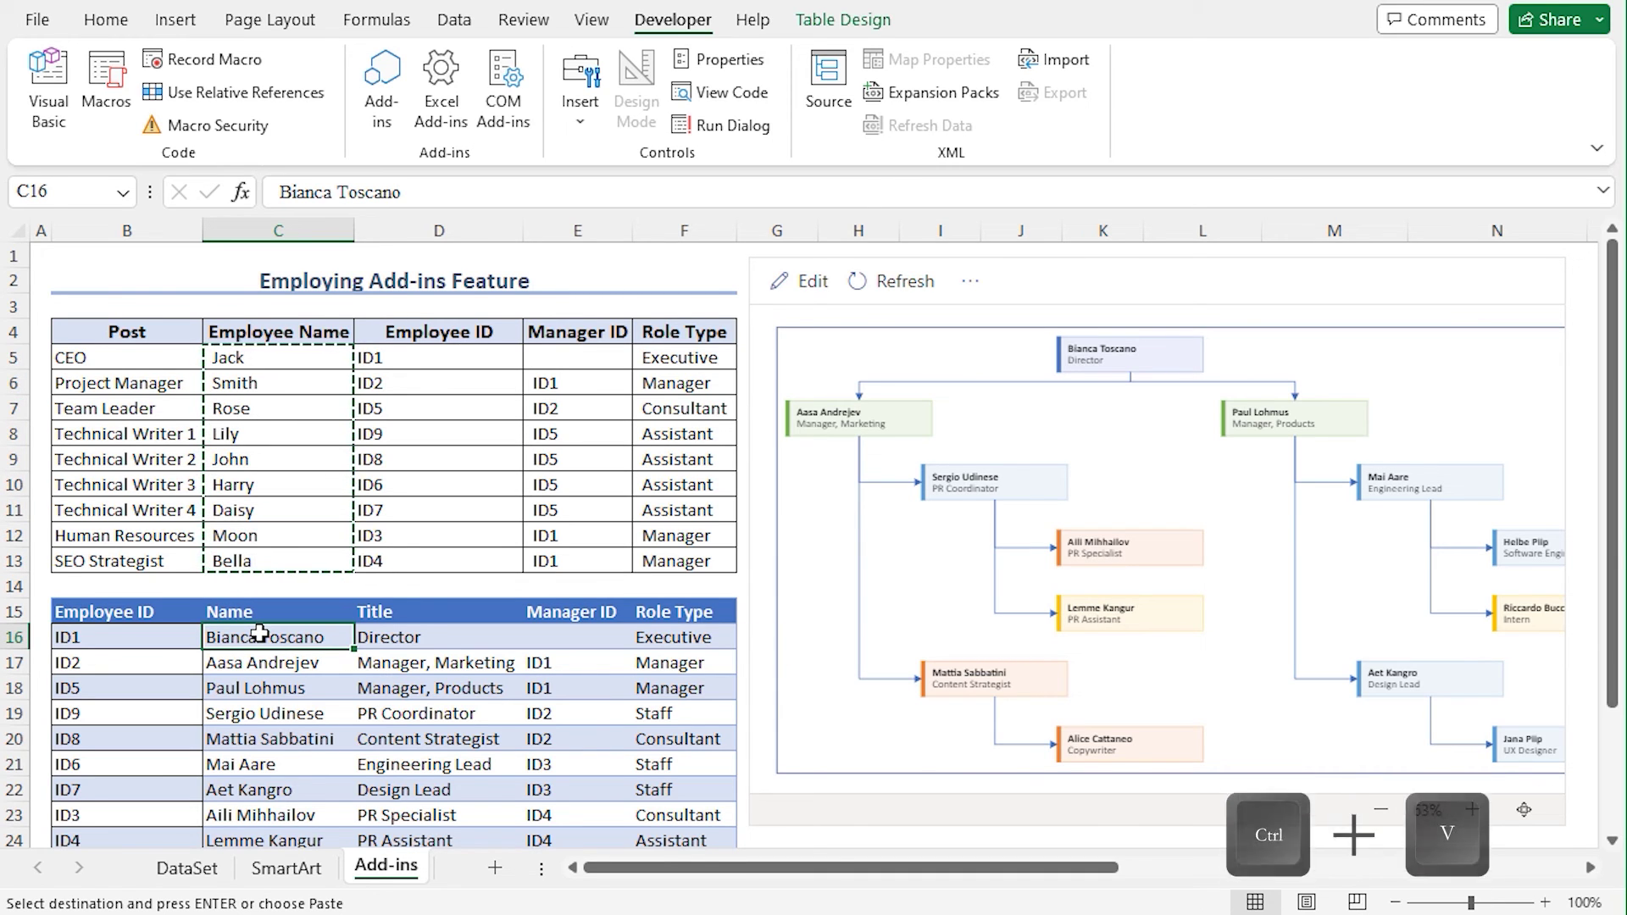
key("ctrl+v")
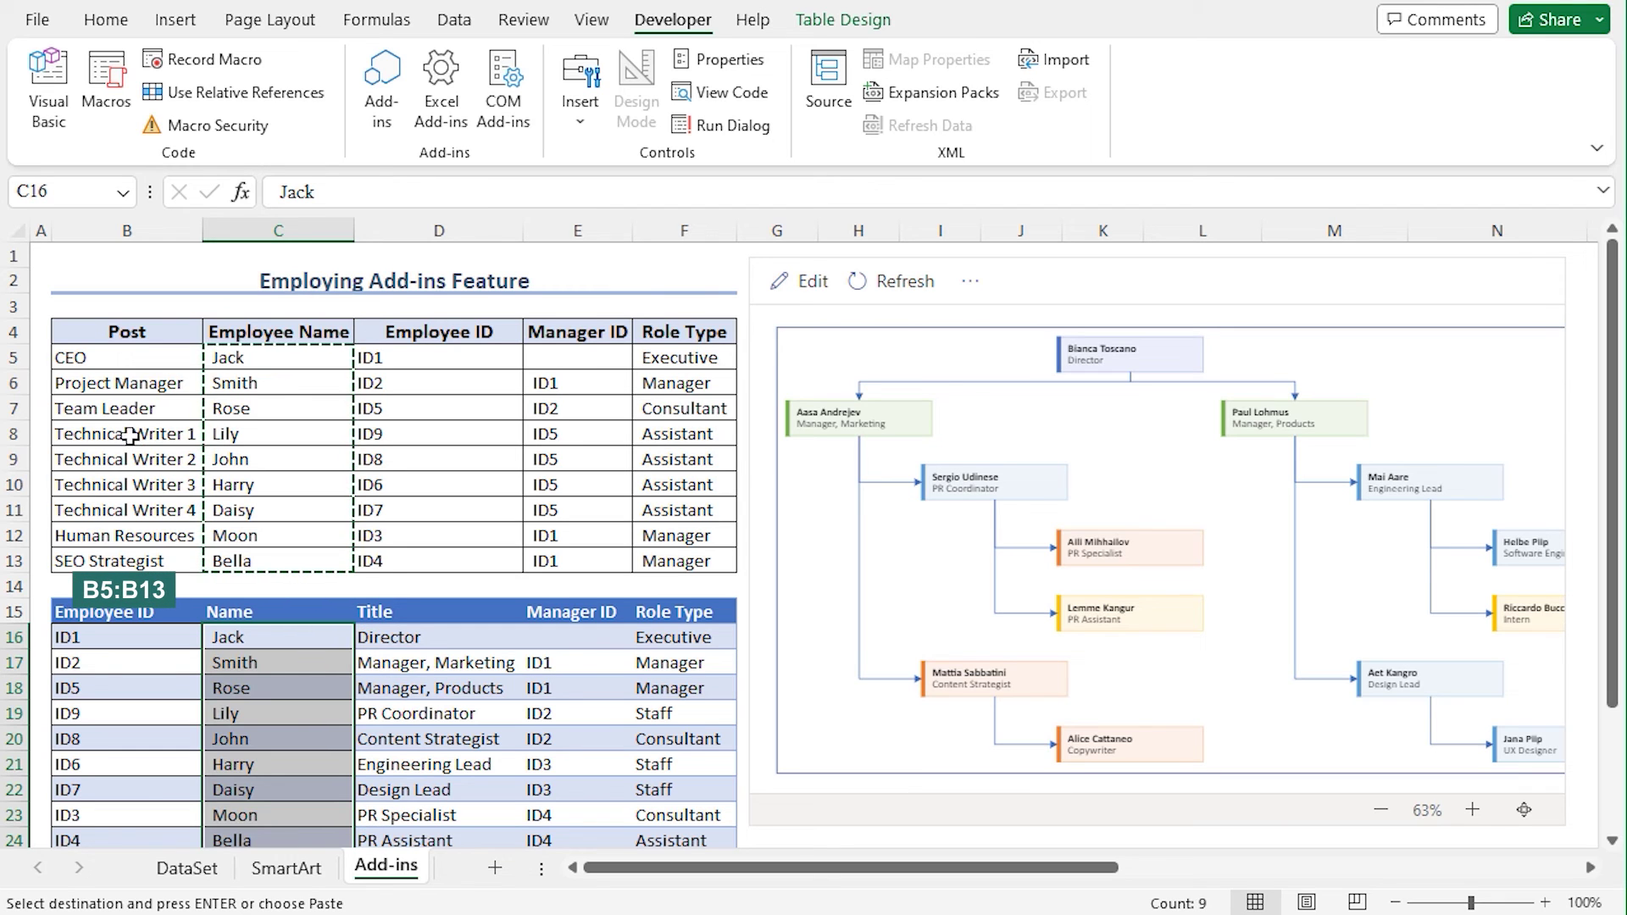
Copy post titles B5:B13 into D16 and manager IDs E5:E13 into E16
left_click_drag(110, 360, 120, 557)
key("ctrl+c")
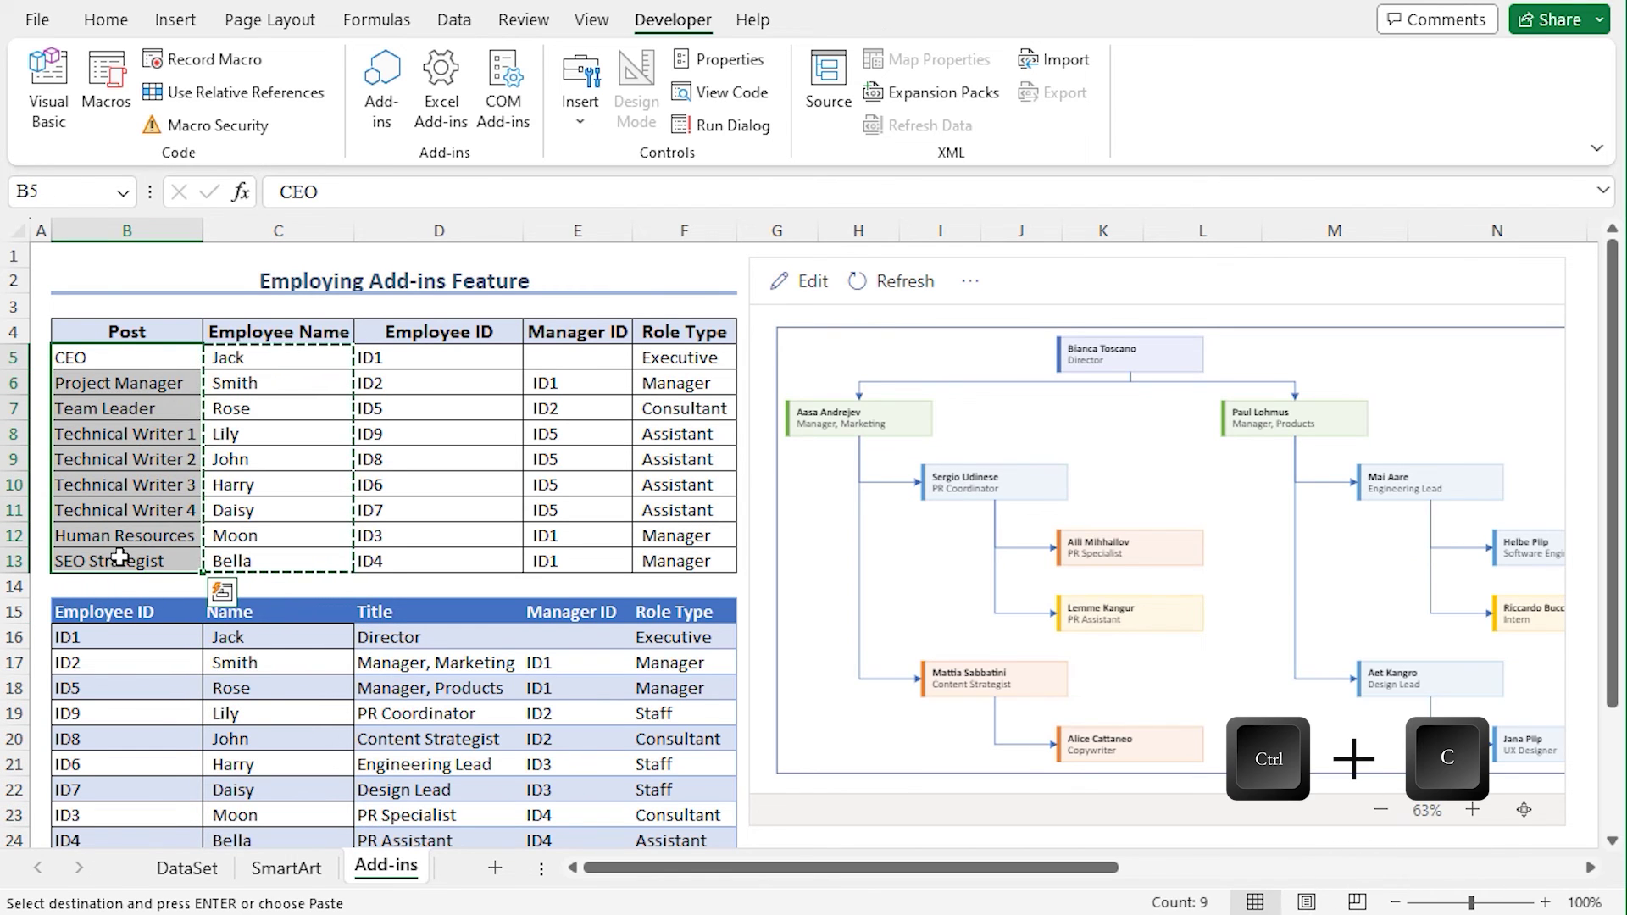
left_click(403, 642)
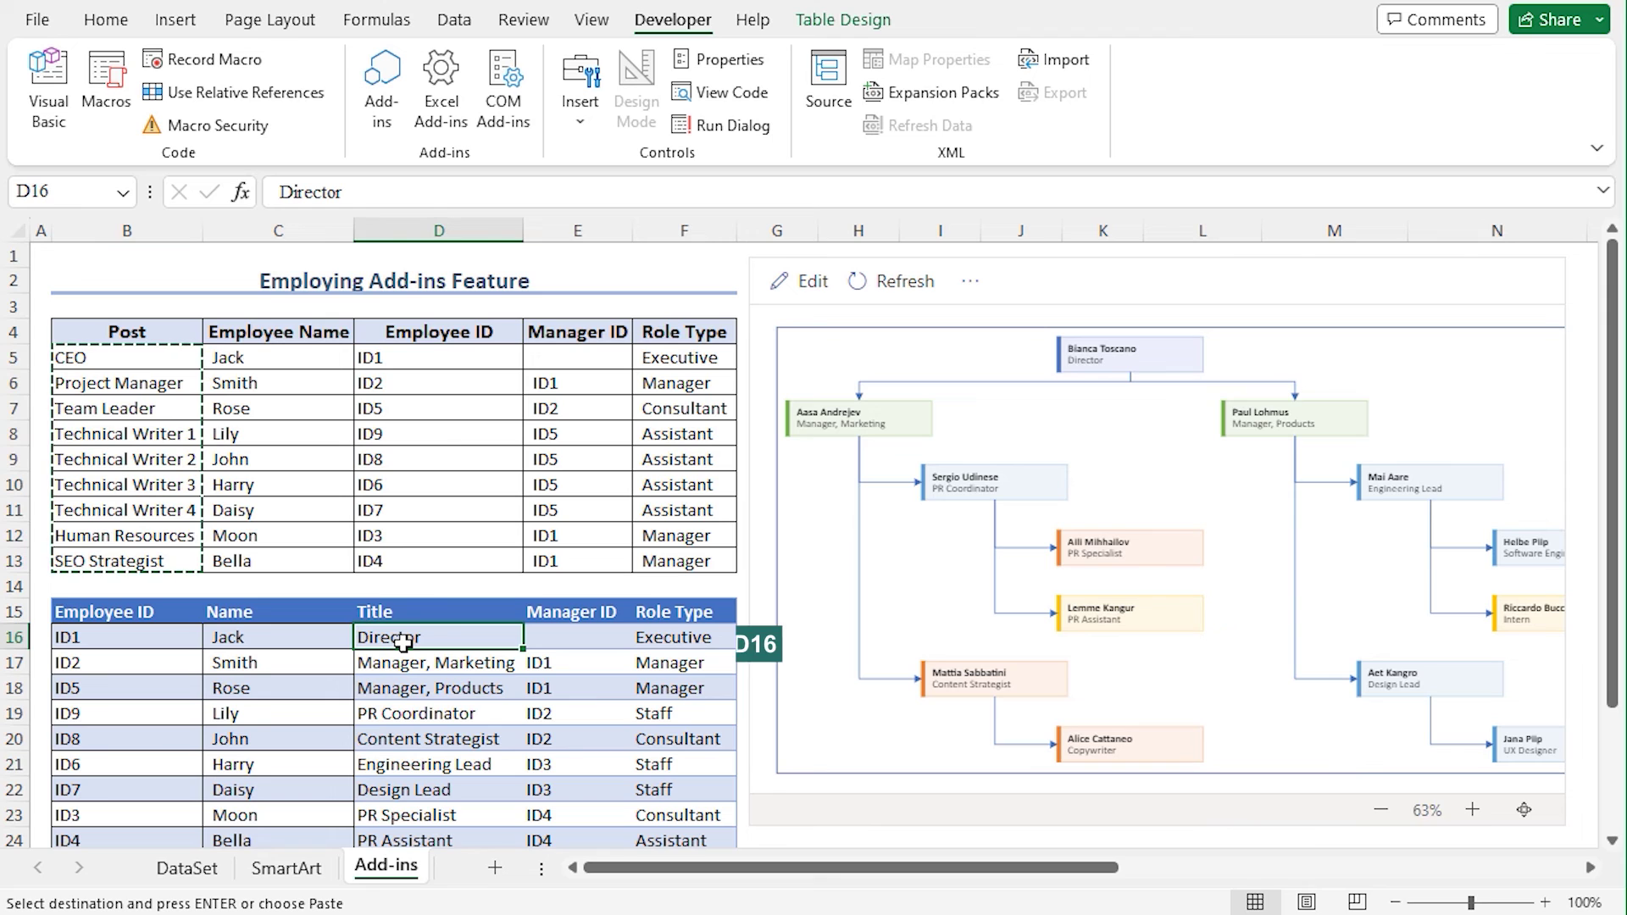
key("ctrl+v")
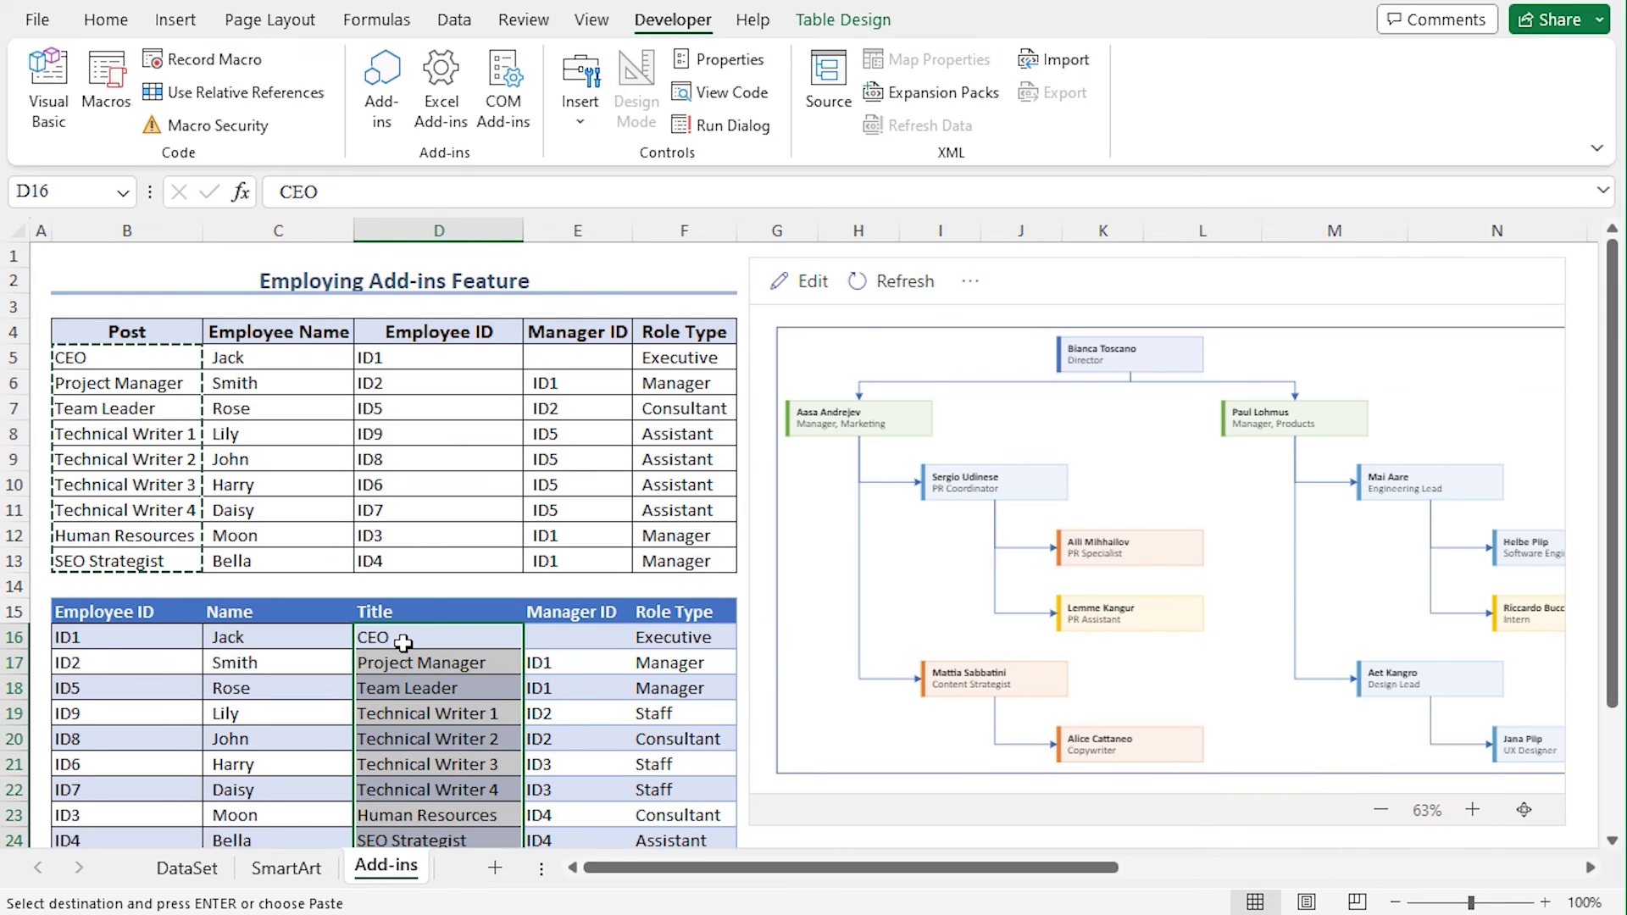
left_click_drag(559, 357, 563, 560)
key("ctrl+c")
left_click(582, 635)
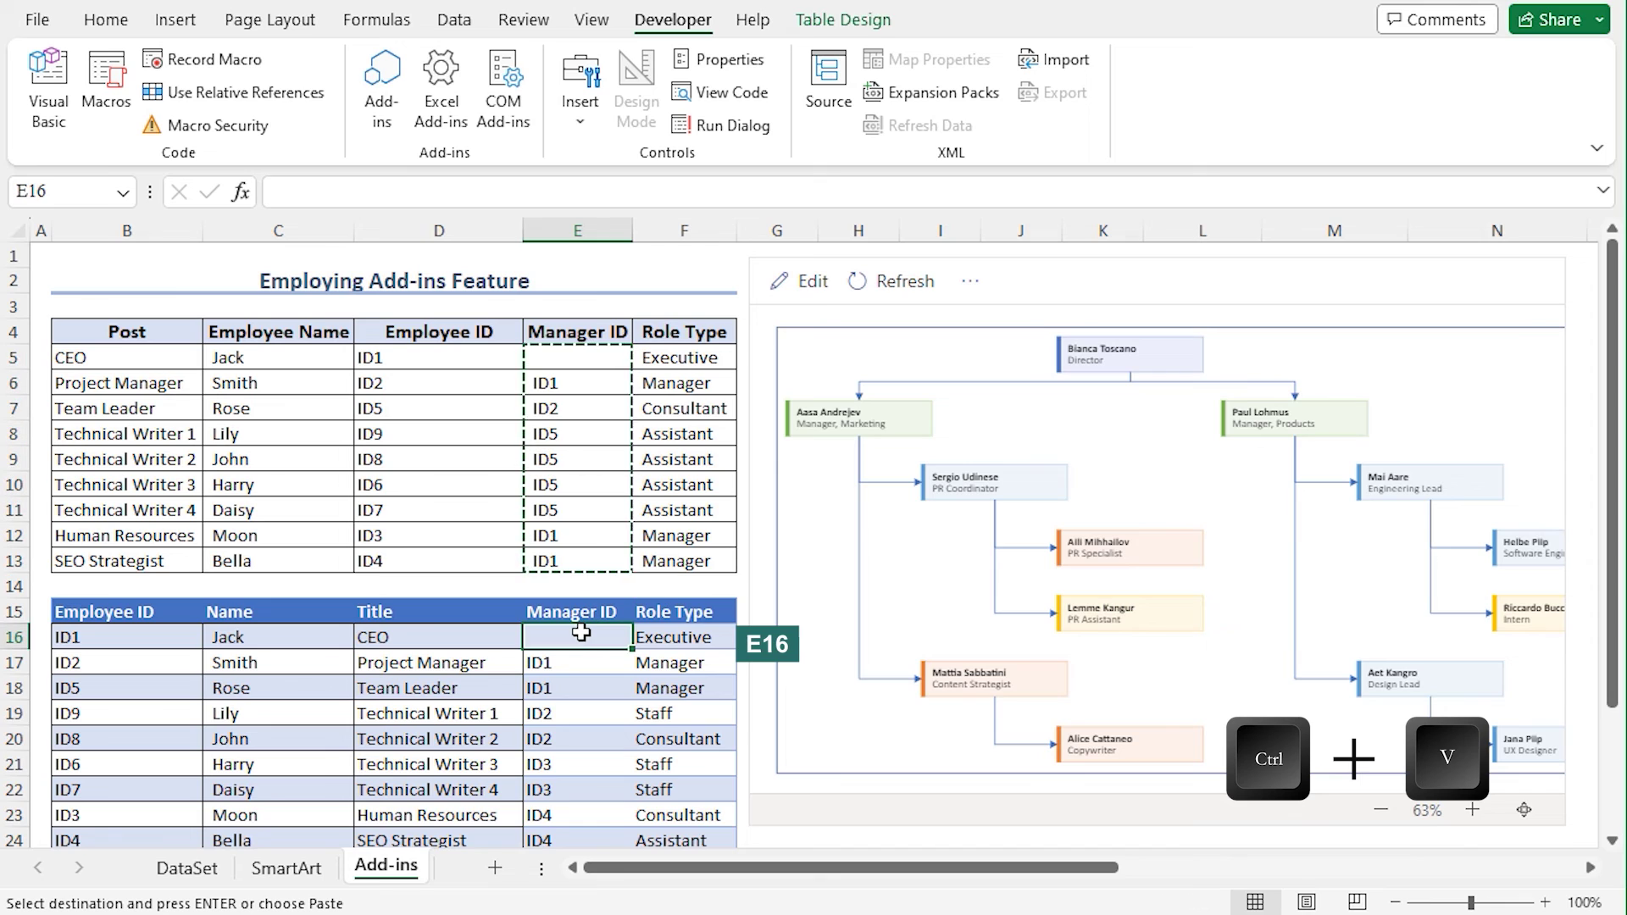
key("ctrl+v")
Copy role types F5:F13 into F16 and refresh the org chart
left_click_drag(682, 357, 687, 561)
key("ctrl+c")
left_click(697, 636)
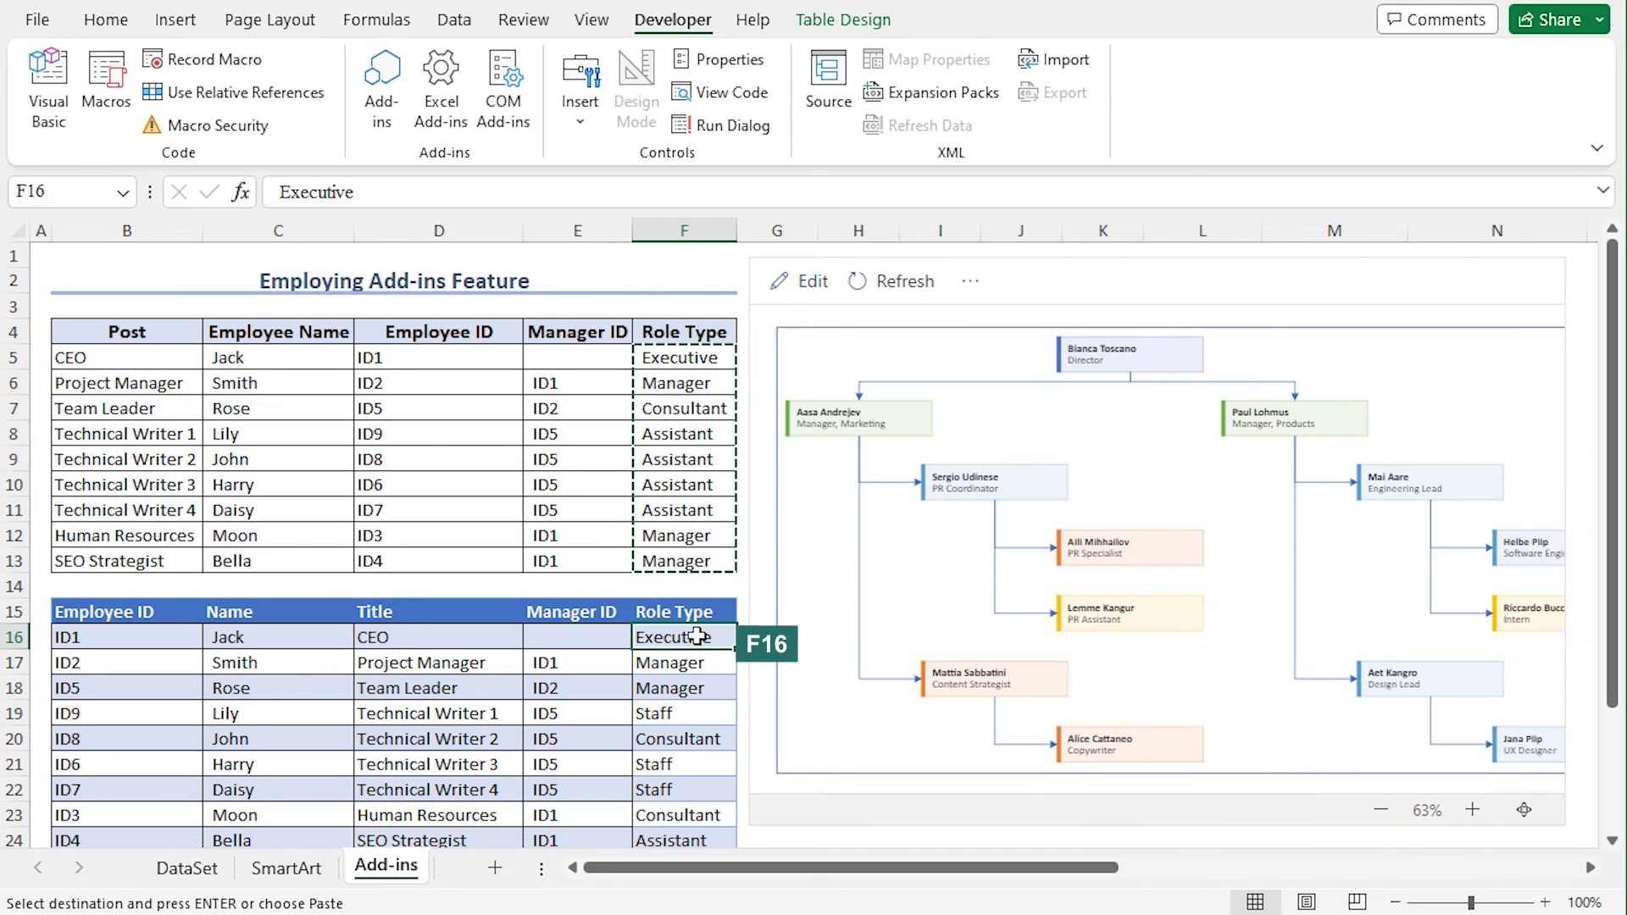
key("ctrl+v")
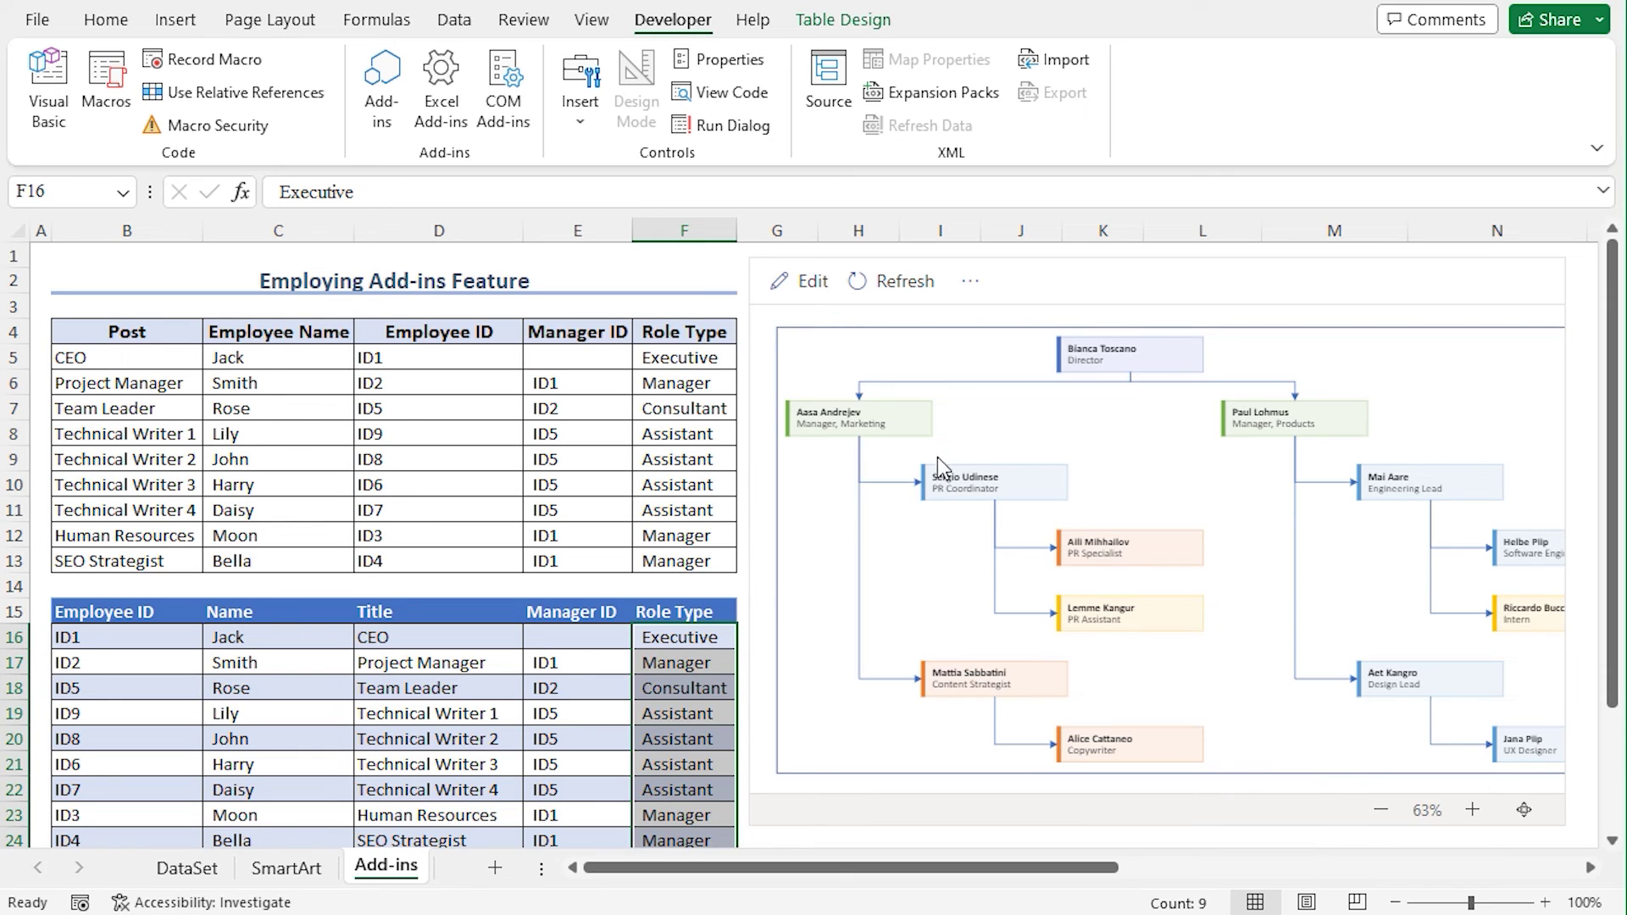
left_click(890, 283)
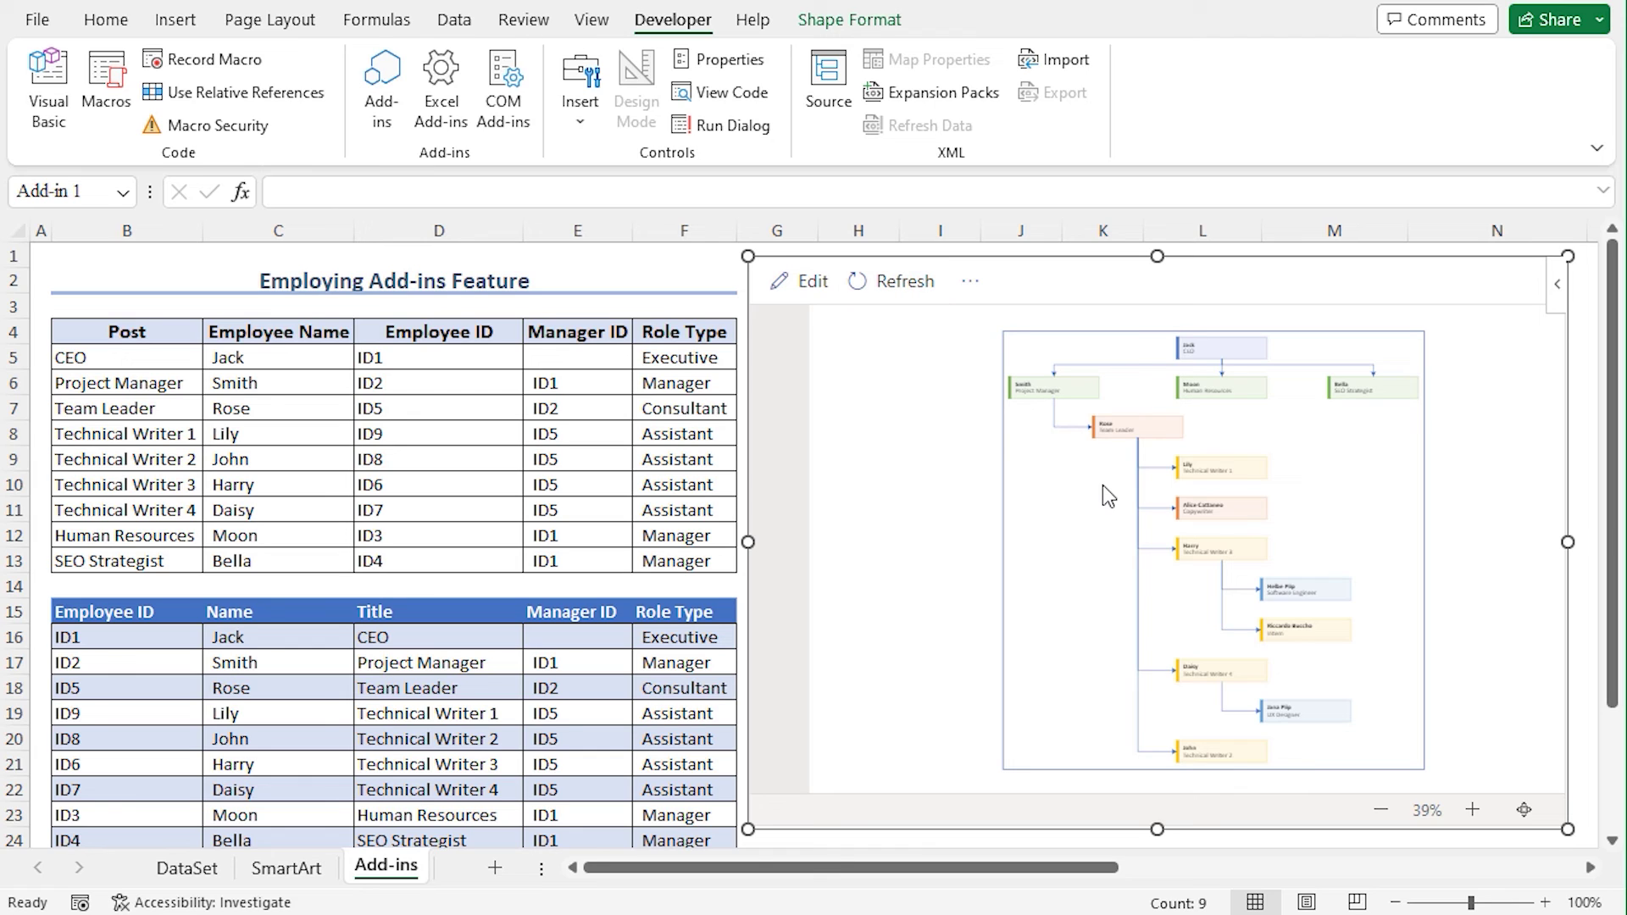
Enlarge the chart frame, zoom in four steps, then narrow the frame back from the left
left_click_drag(748, 256, 184, 176)
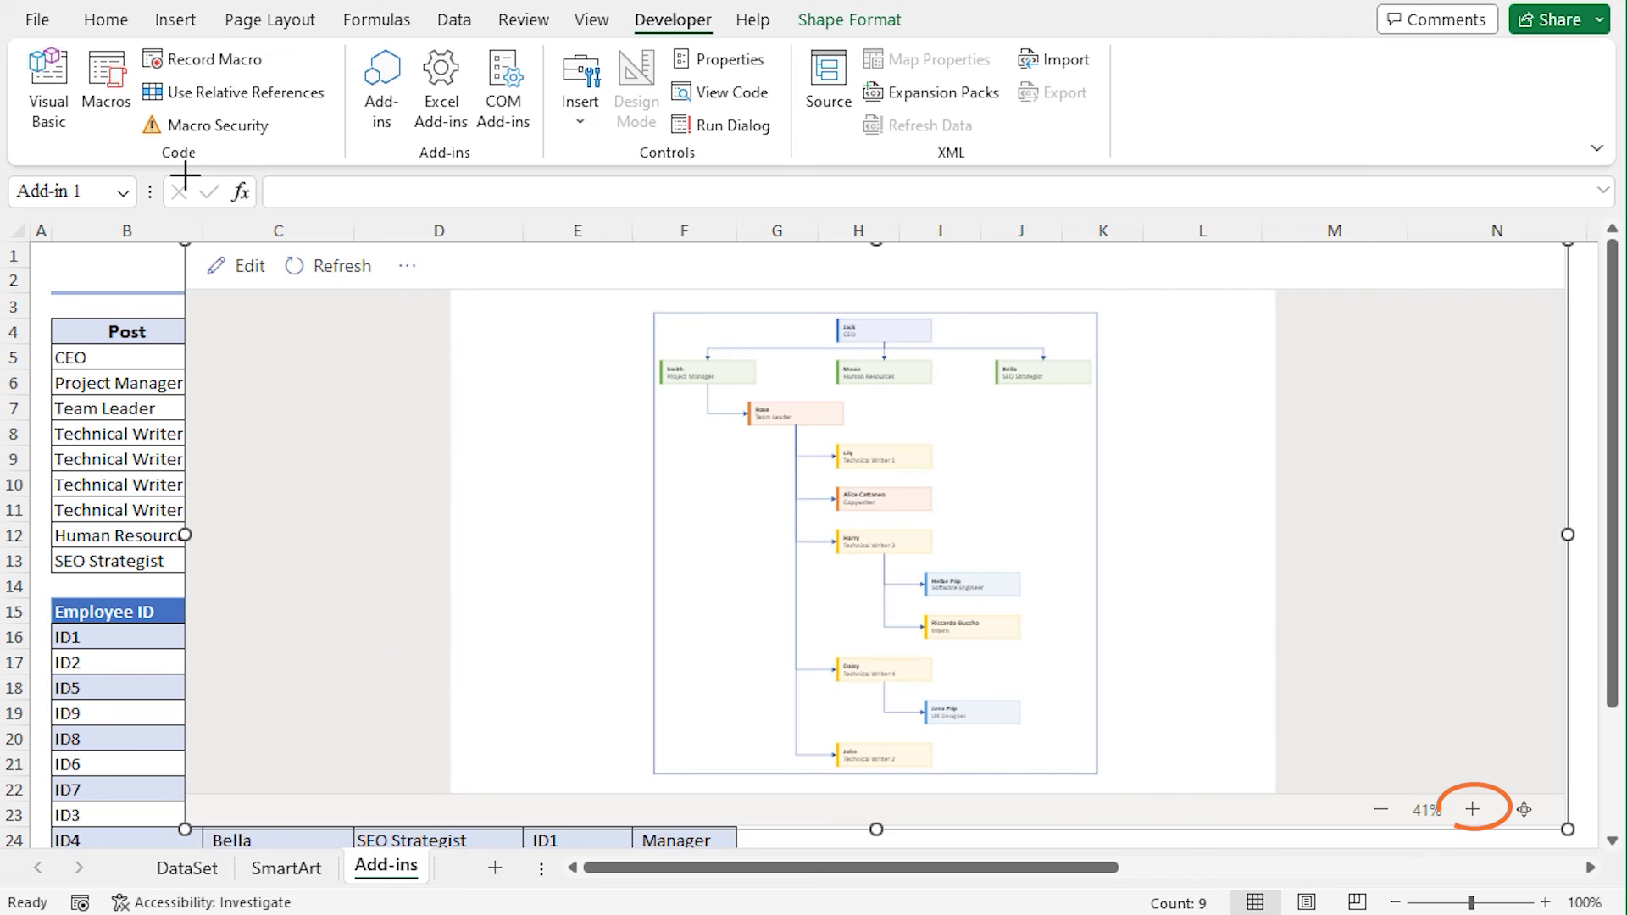
left_click(1472, 809)
left_click(1473, 809)
left_click(1472, 809)
left_click(1472, 809)
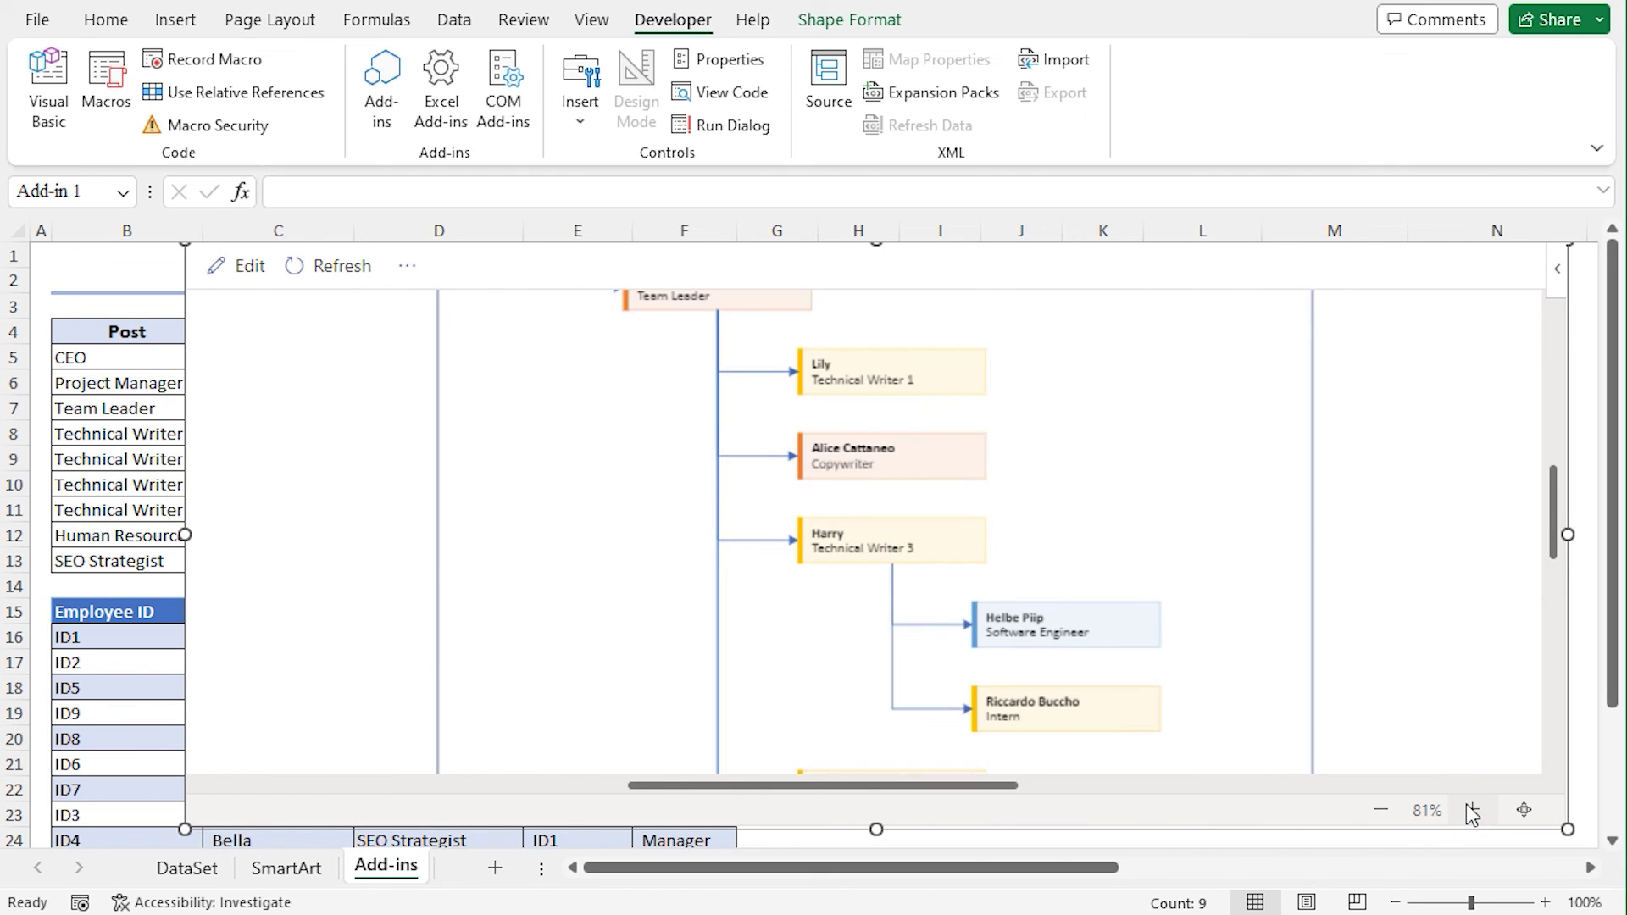
scroll(1371, 627, "up", 2)
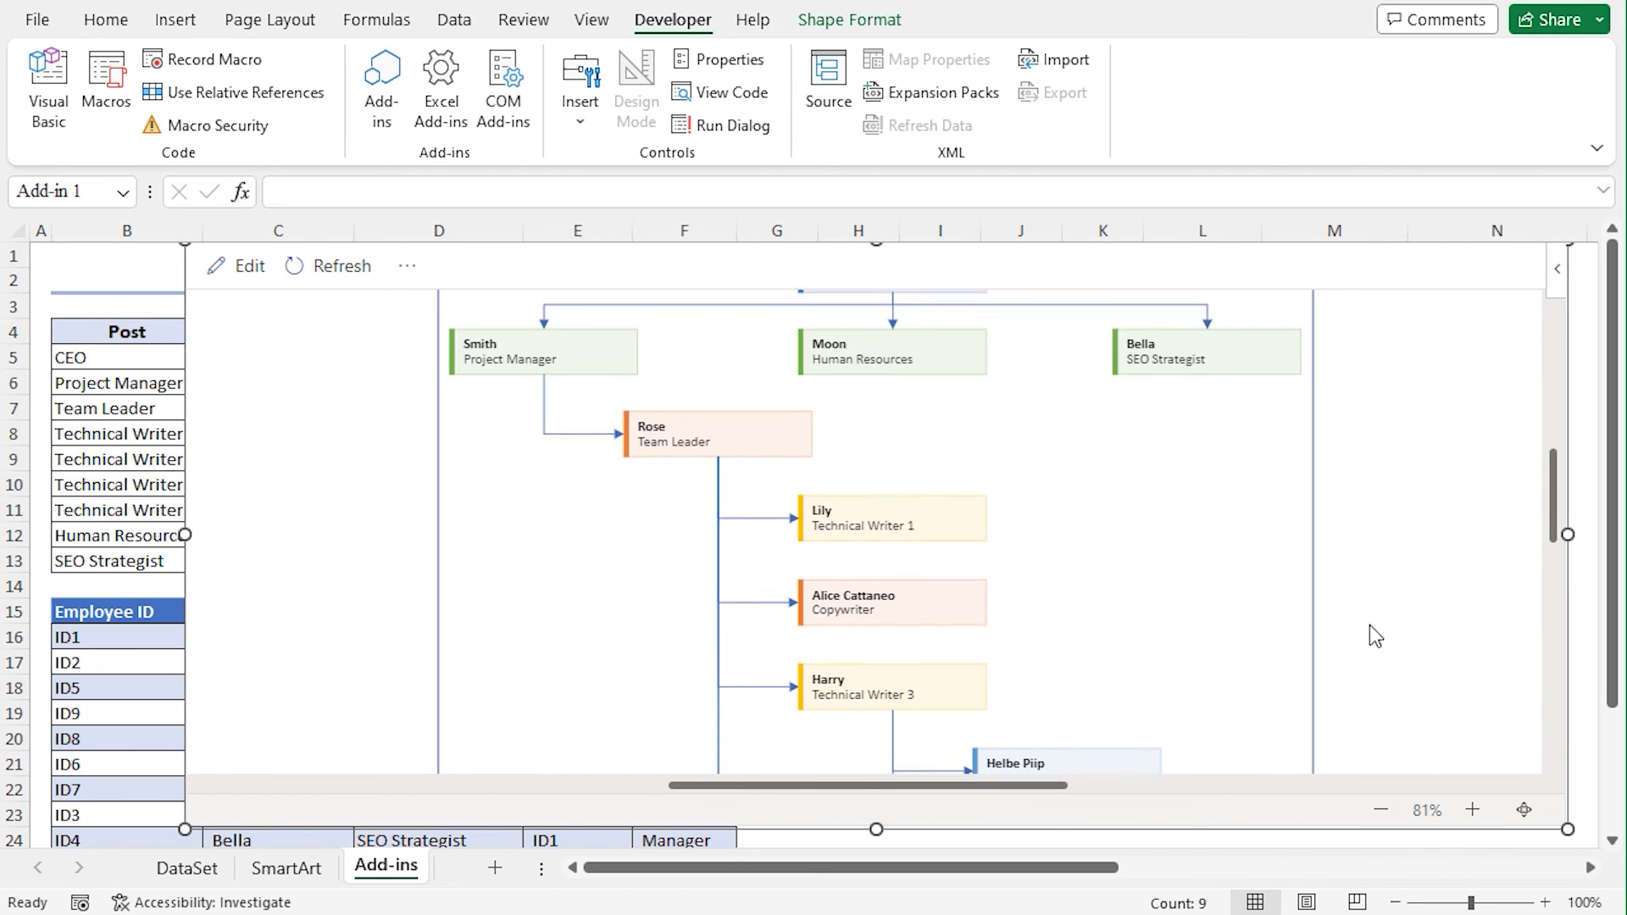
scroll(1370, 626, "up", 2)
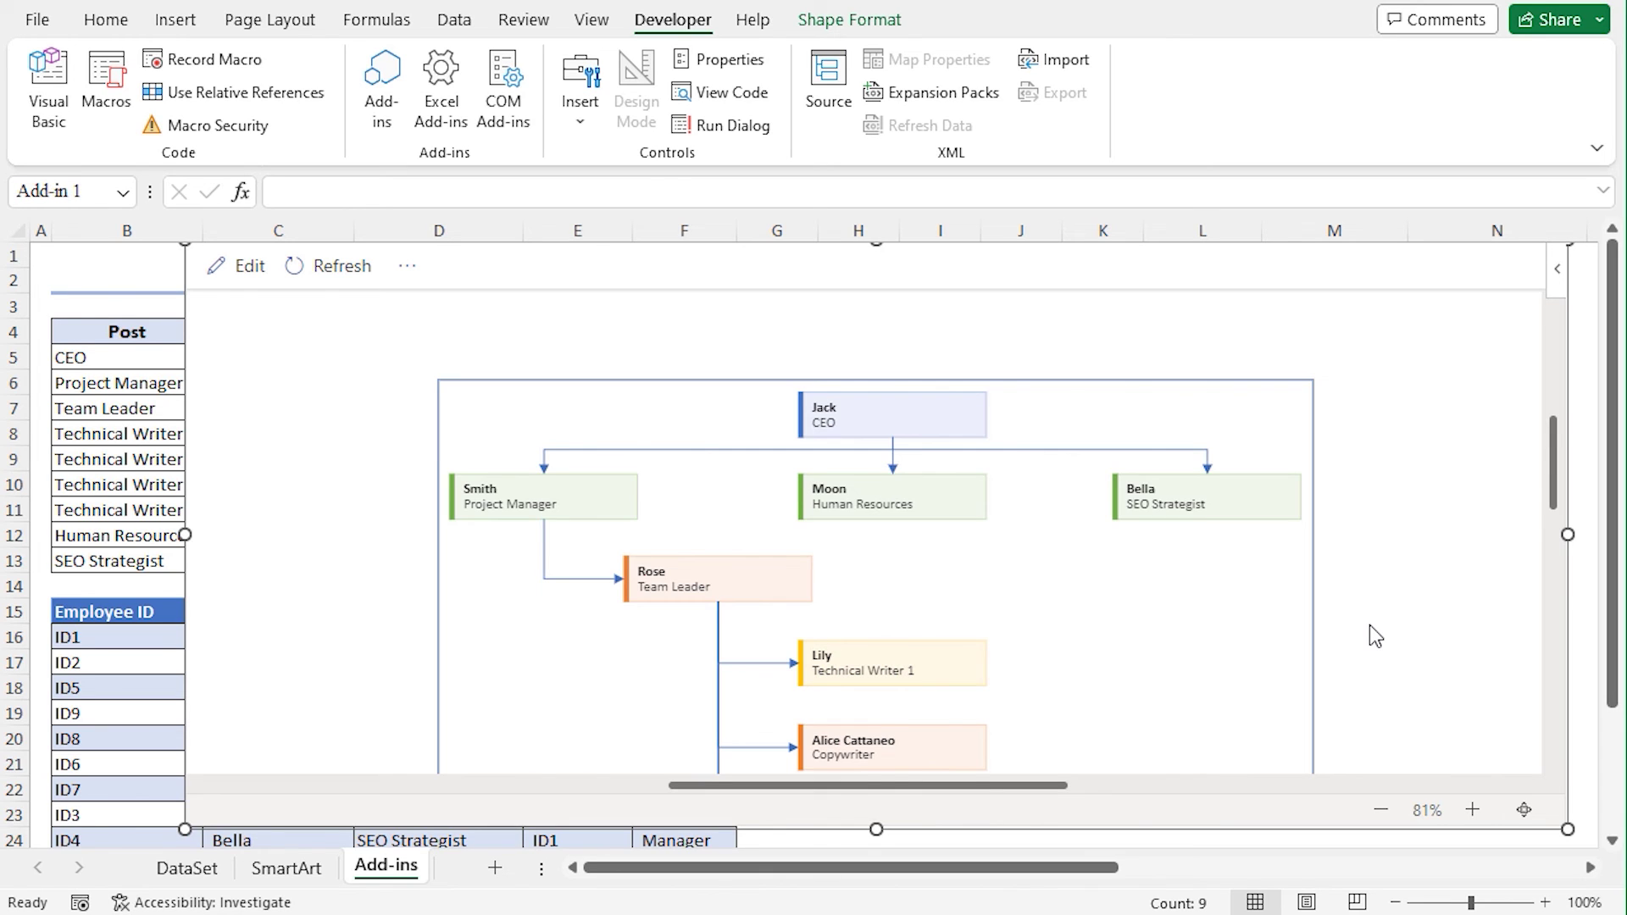
scroll(1370, 625, "down", 2)
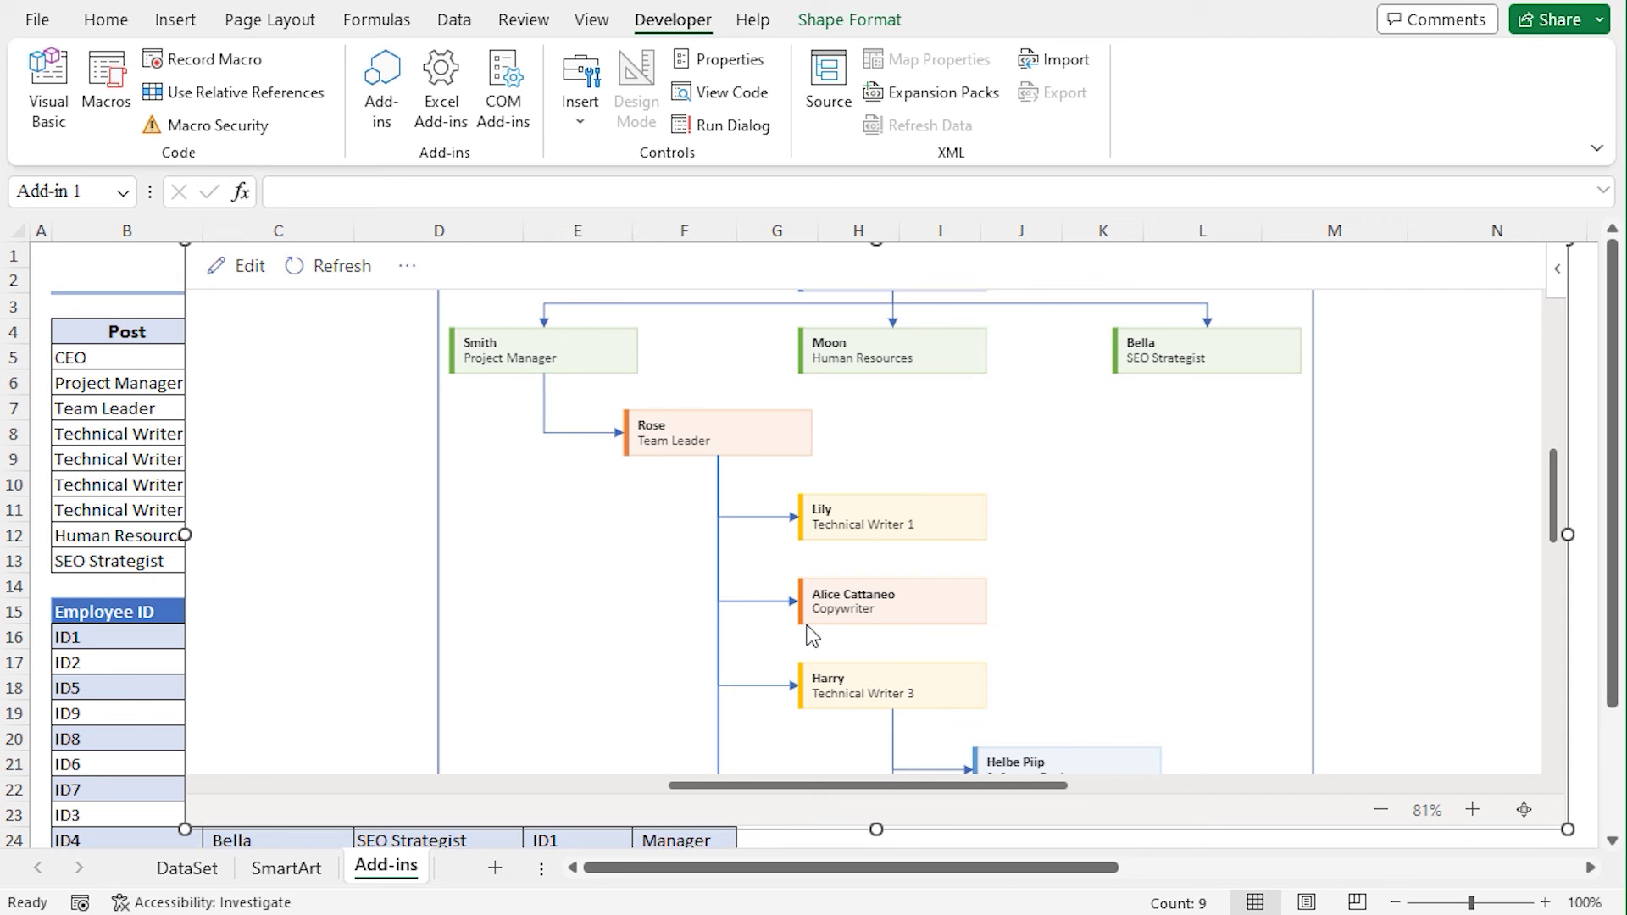
left_click_drag(183, 531, 747, 592)
Delete leftover starter table rows B25:F28 and refresh the org chart
scroll(749, 593, "down", 2)
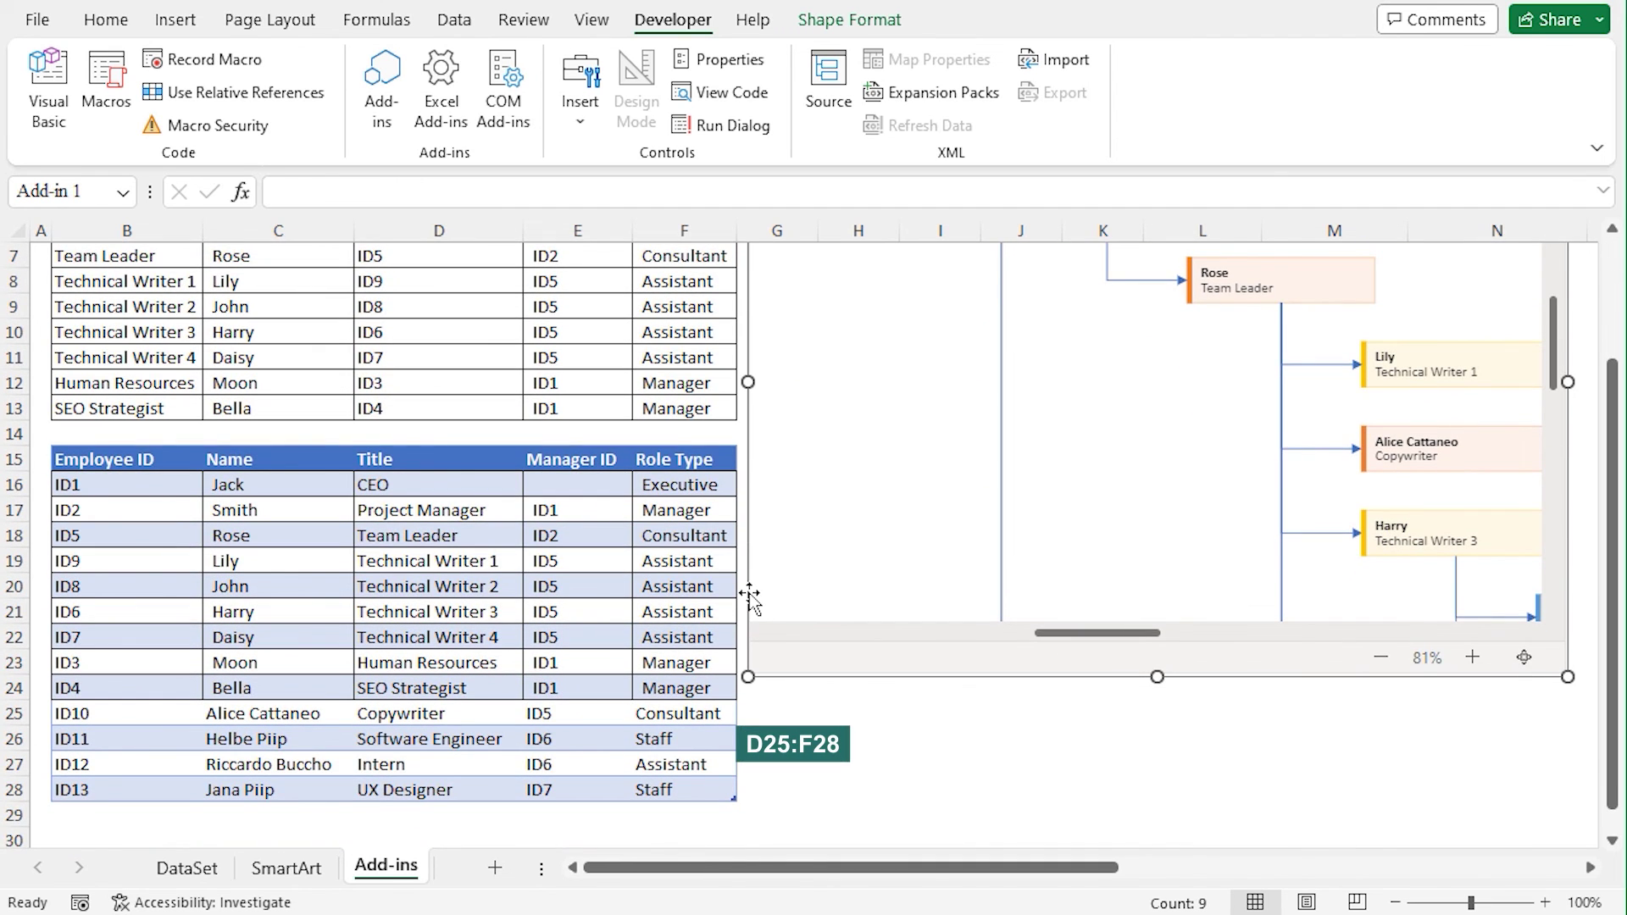
left_click(103, 714)
left_click_drag(104, 714, 683, 782)
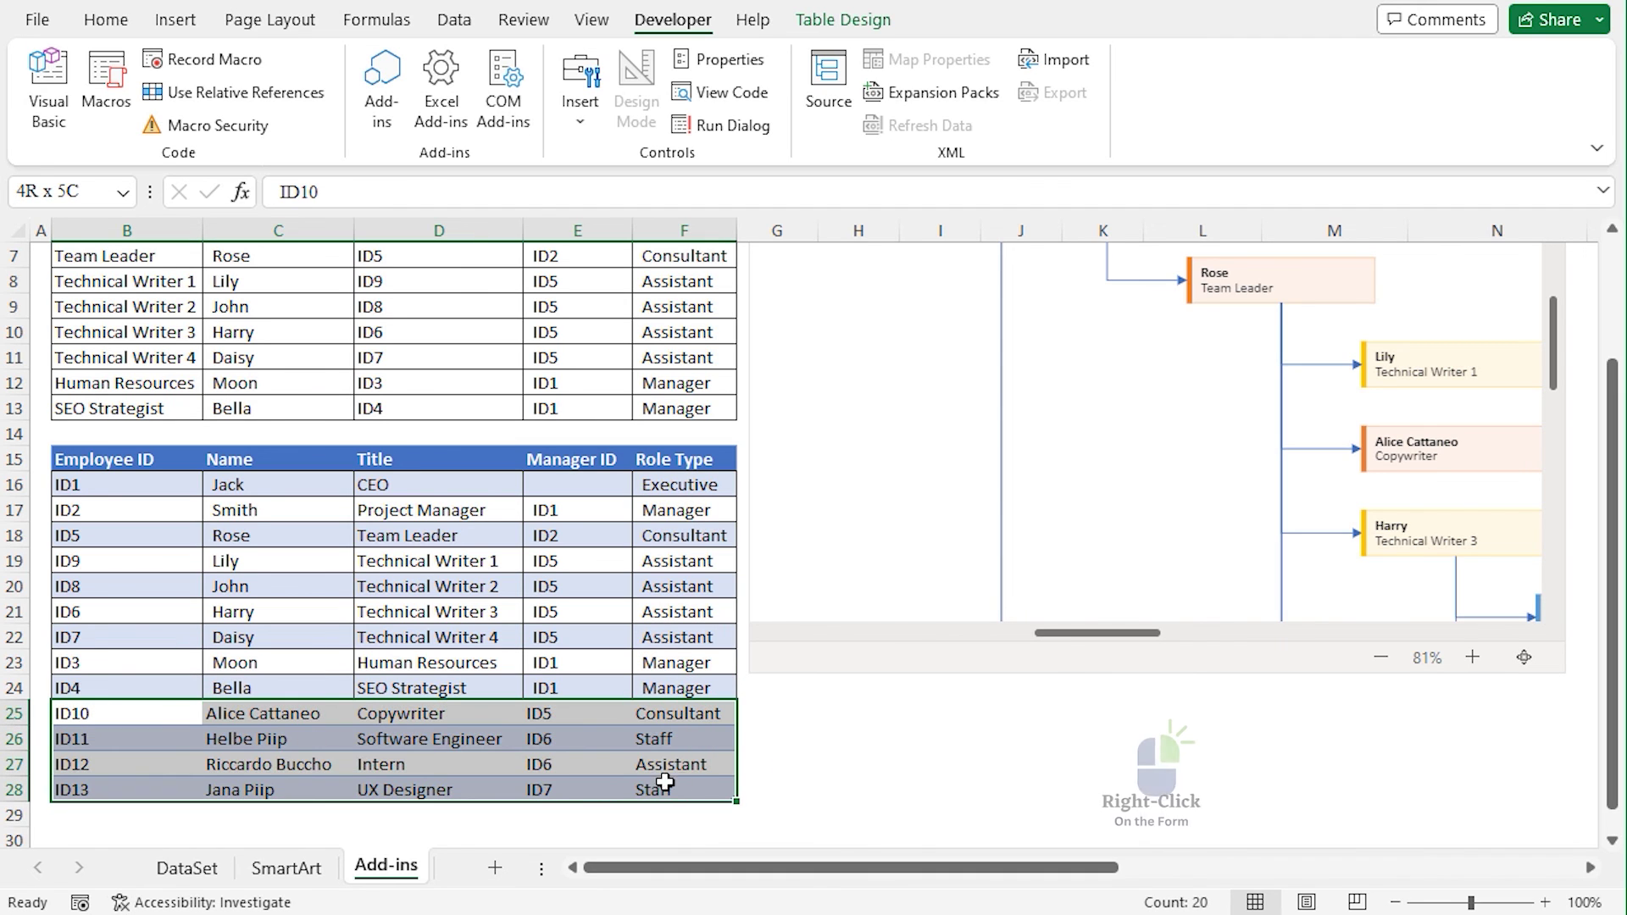
right_click(683, 782)
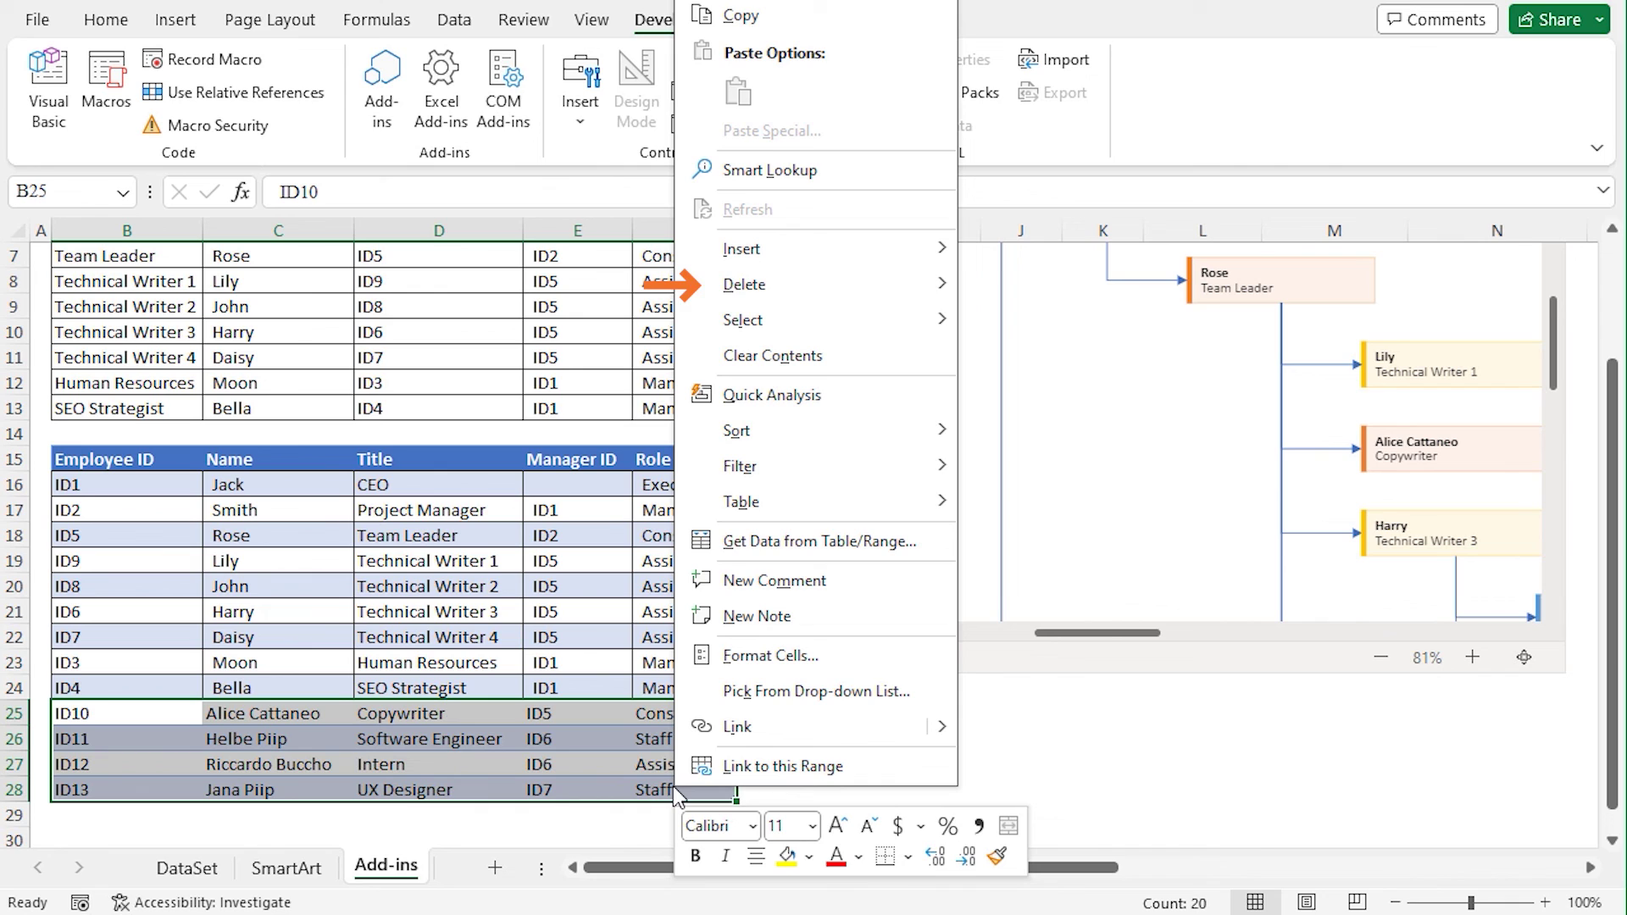
mouse_move(909, 297)
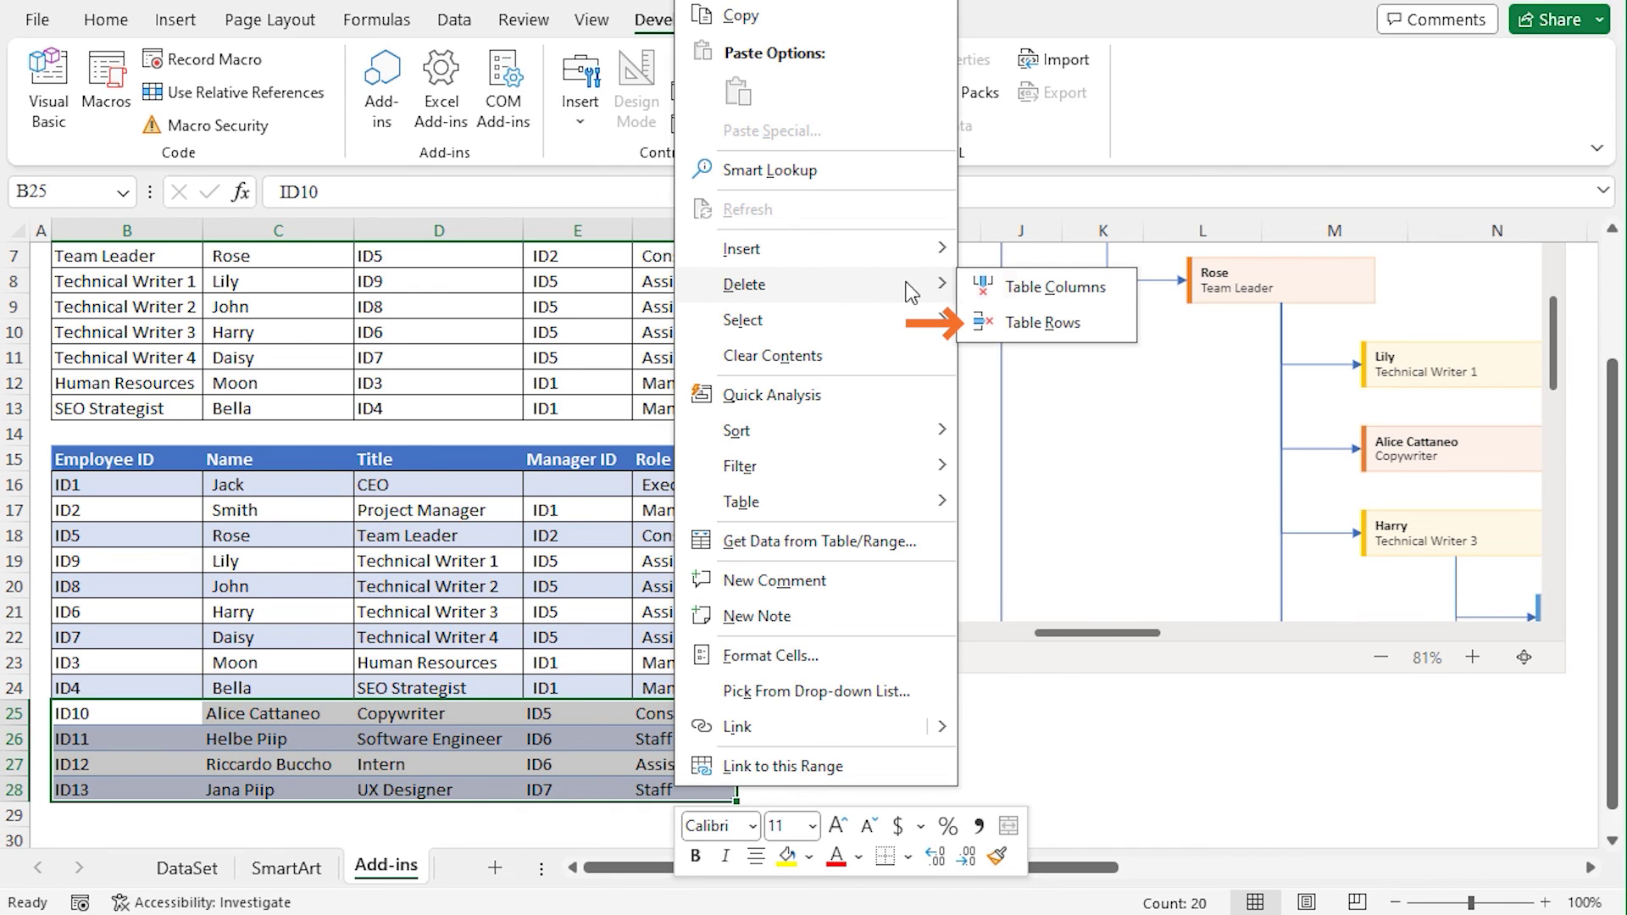
left_click(1030, 323)
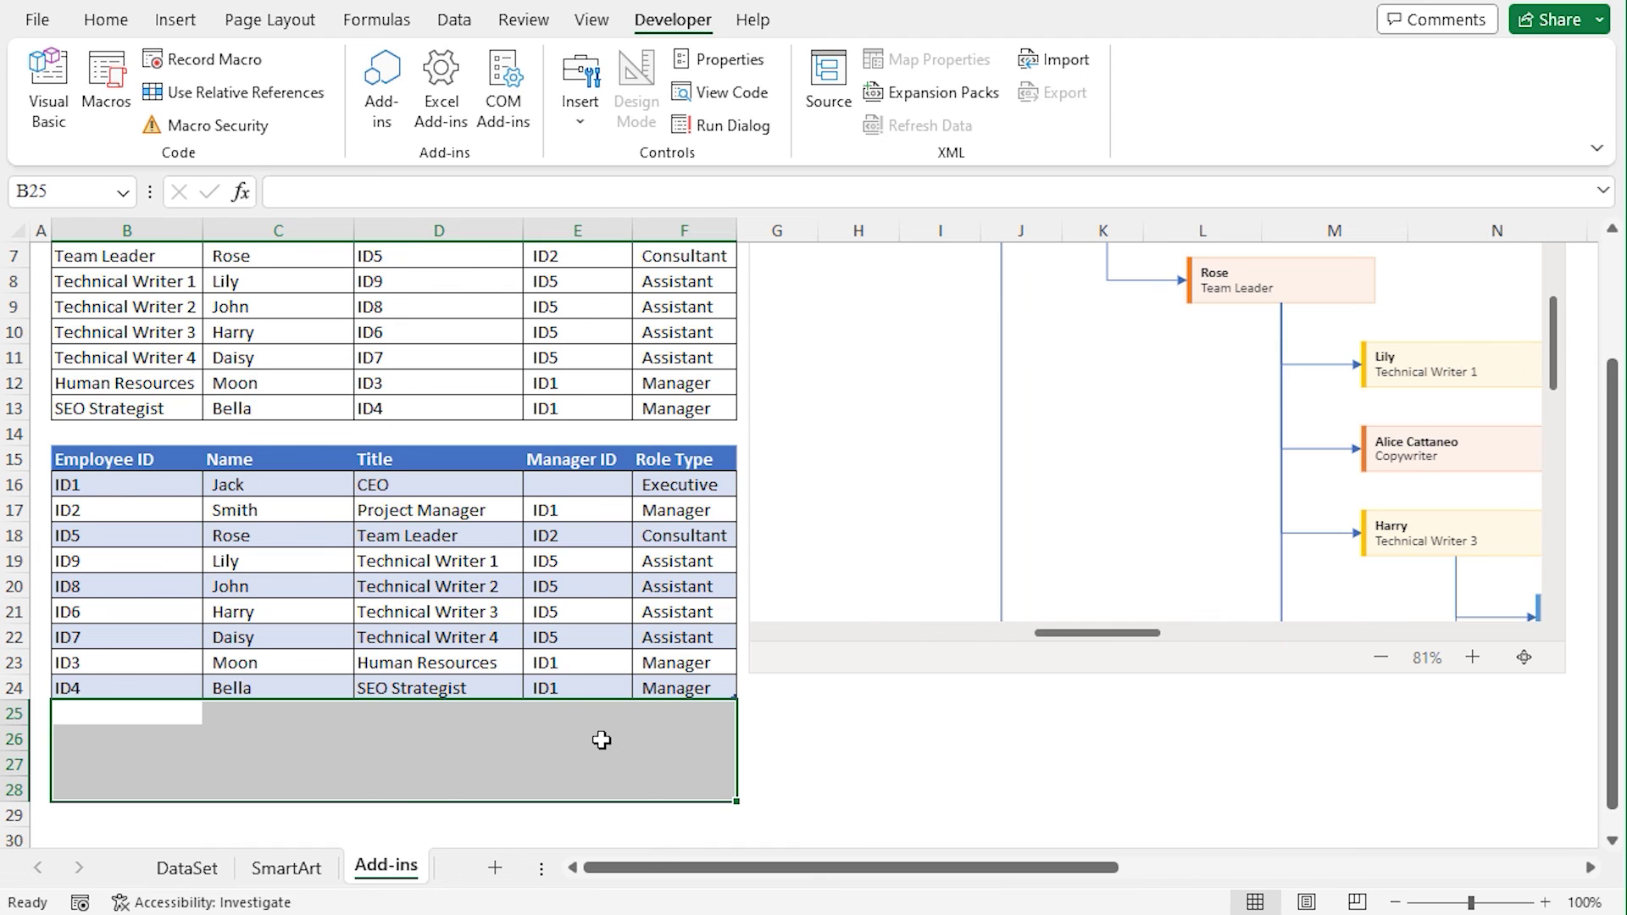
scroll(602, 740, "up", 2)
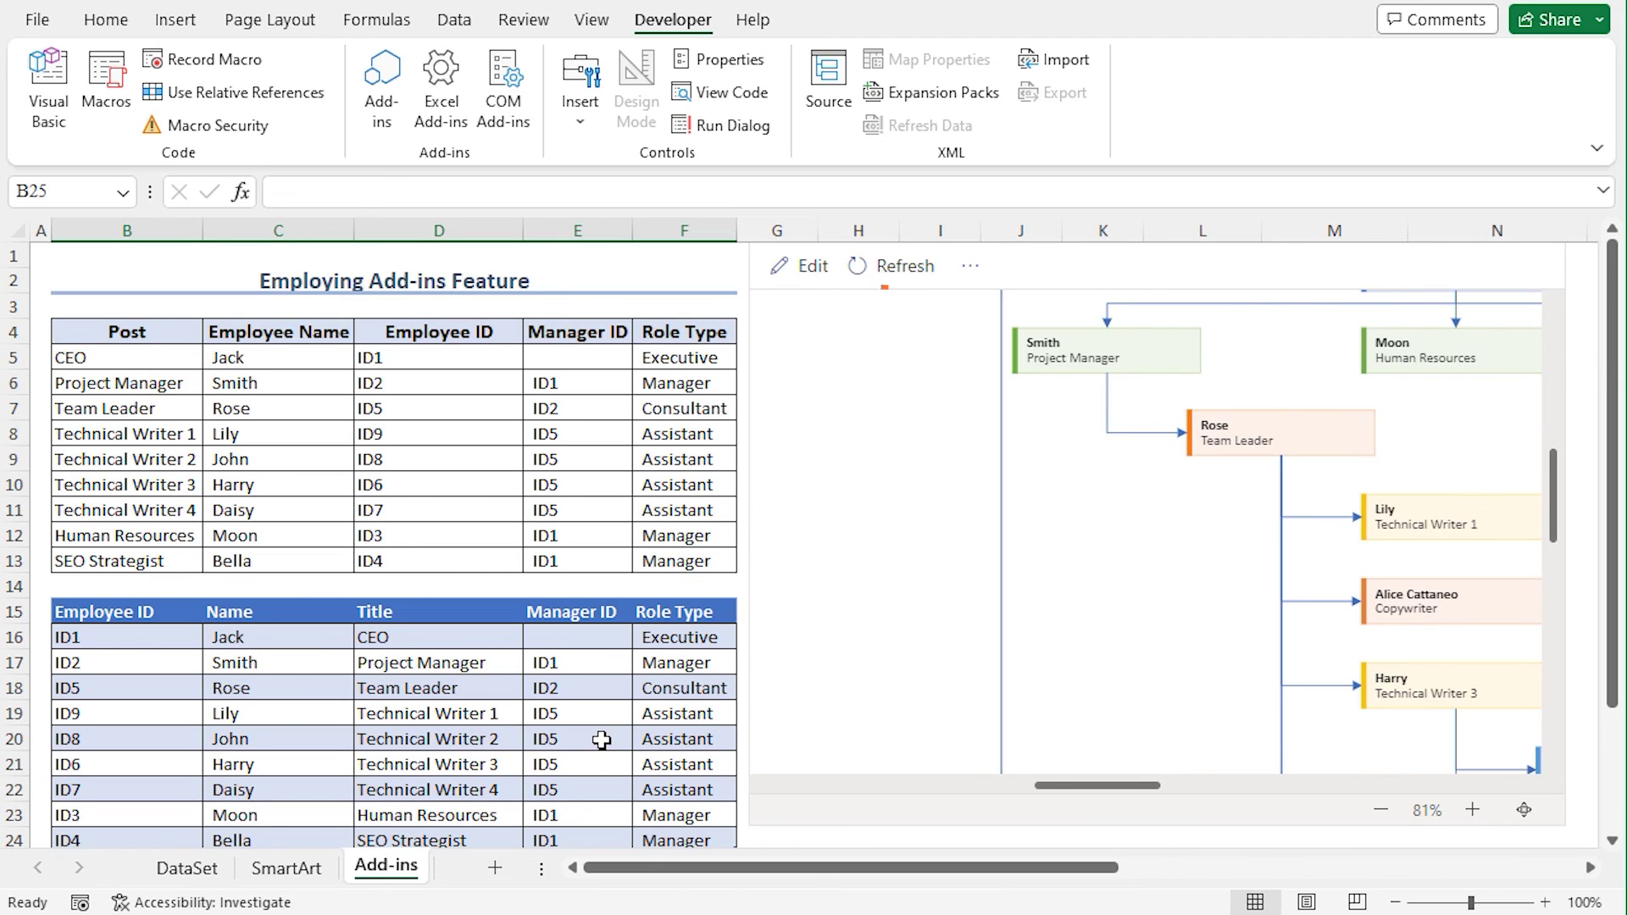
left_click(860, 268)
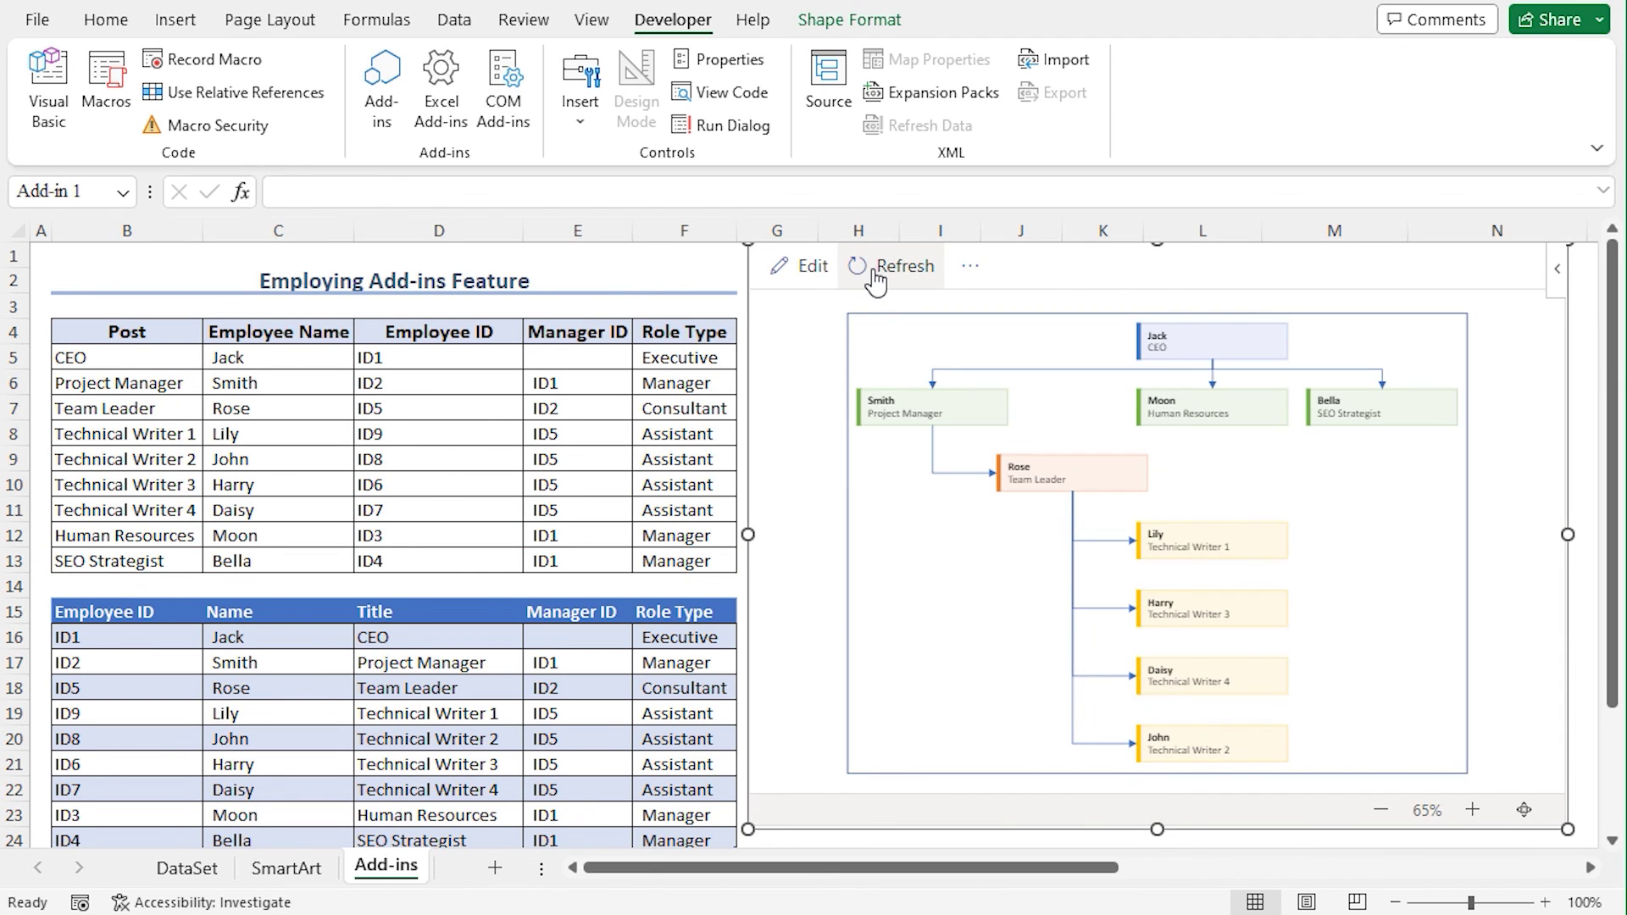